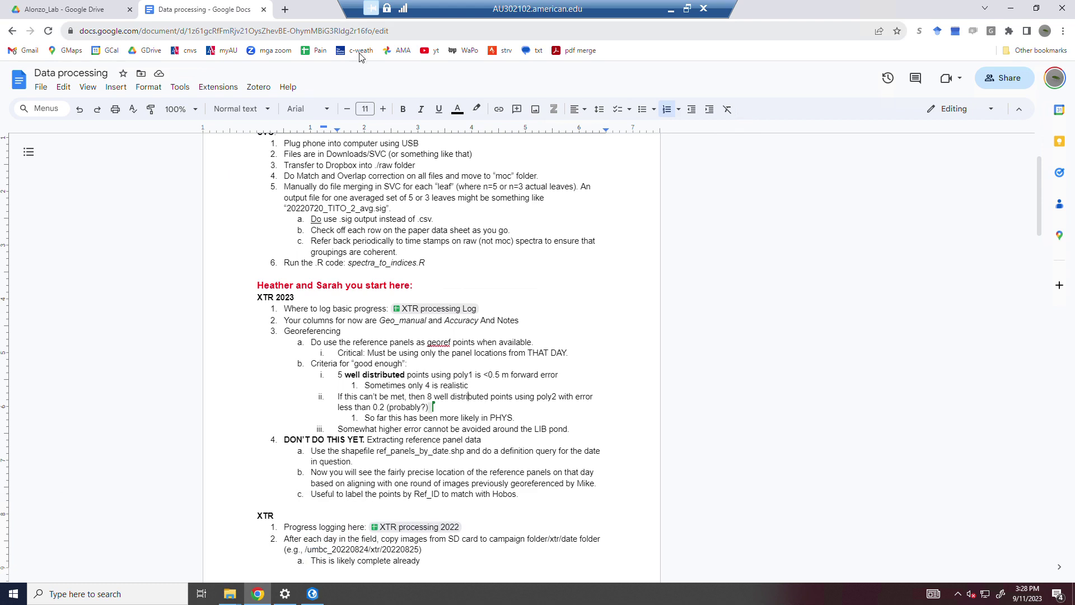
- Review the data processing document from its beginning to the red start heading above the XTR 2023 instructions
click(341, 31)
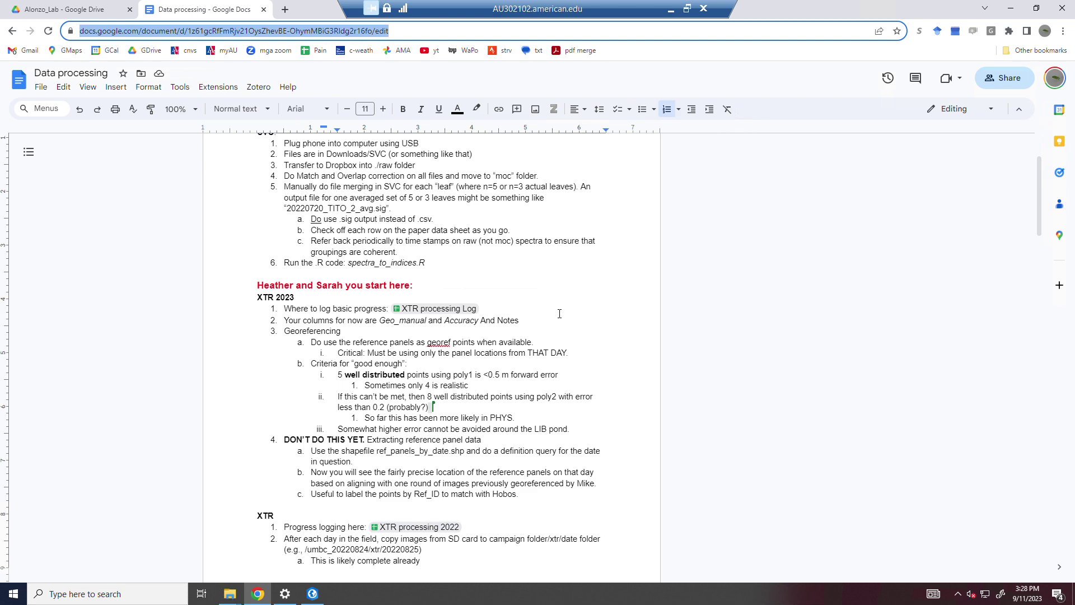
click(441, 291)
scroll(291, 287, up, 2)
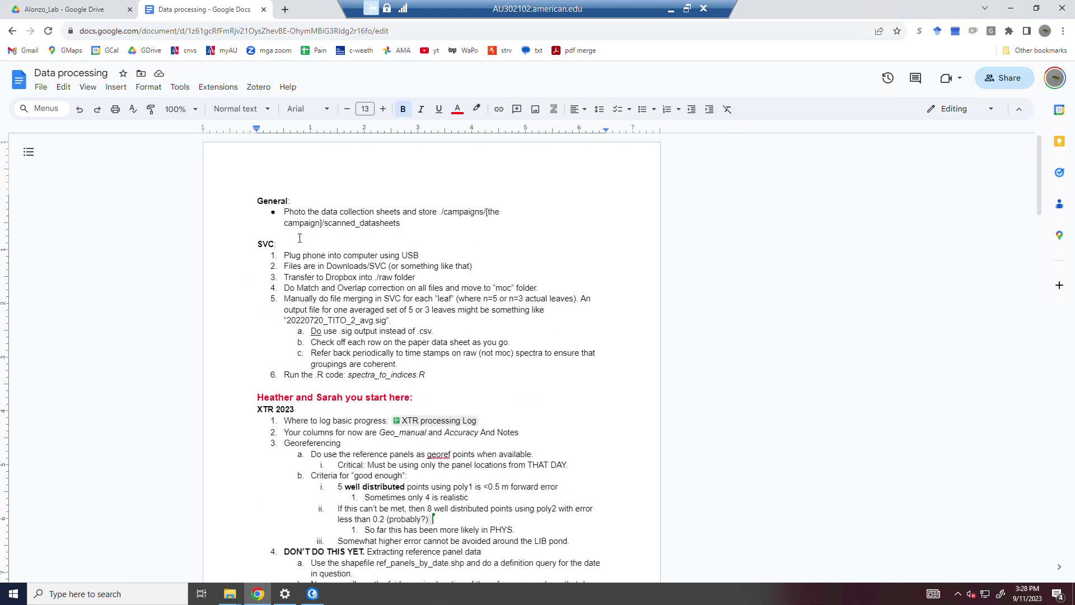
scroll(247, 298, down, 2)
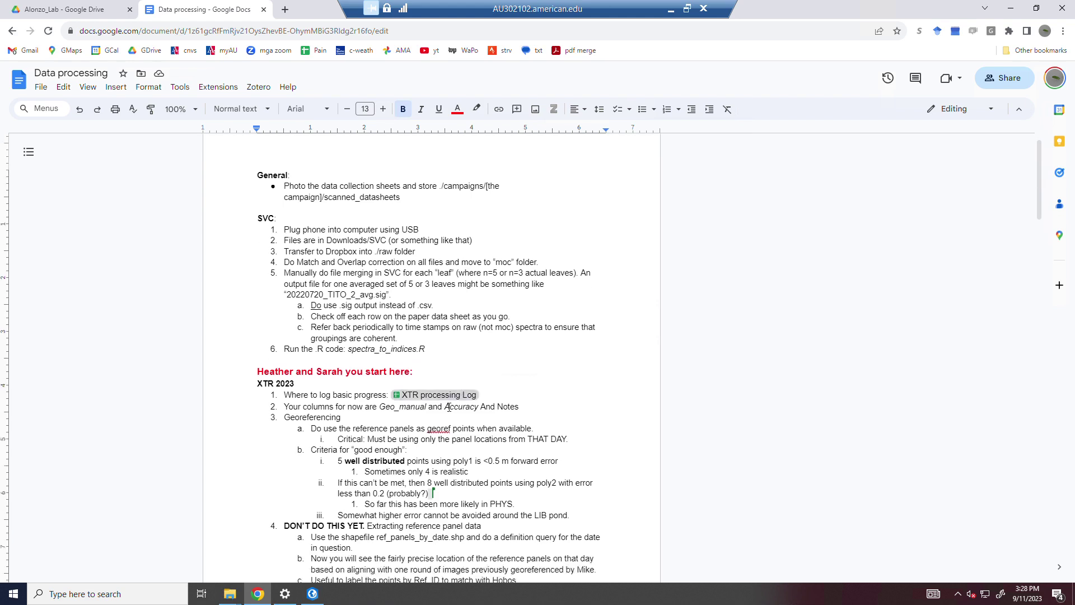
drag(262, 286, 428, 291)
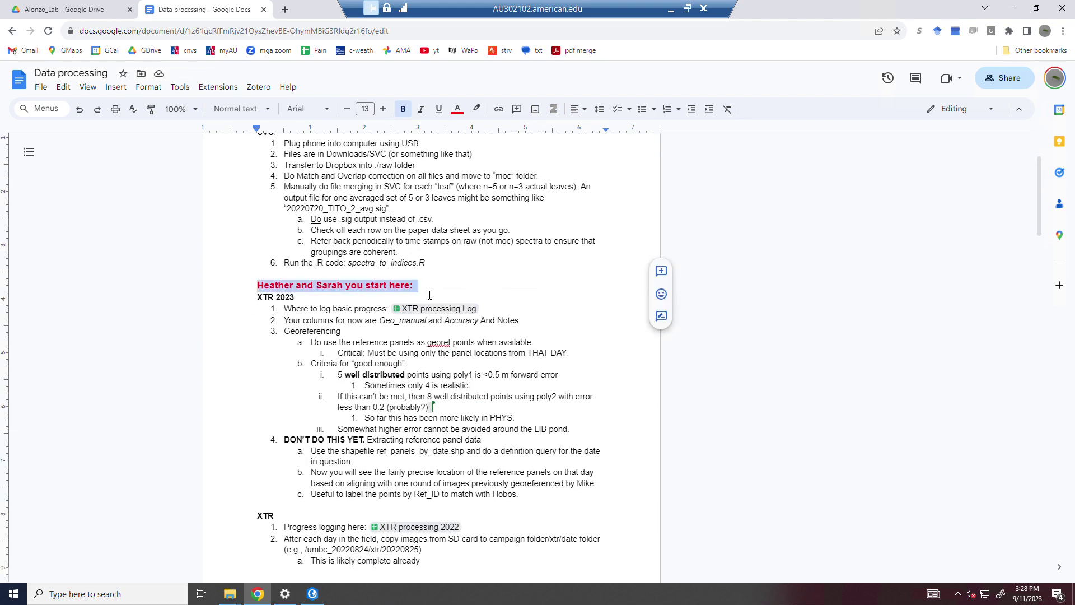
click(390, 345)
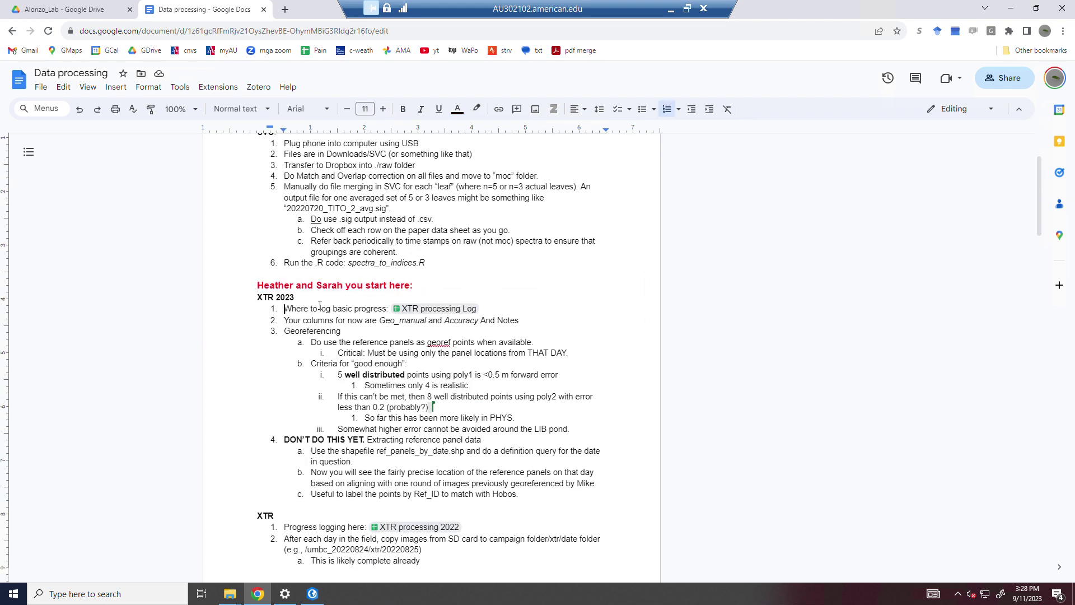
- Open the XTR processing Log linked in the XTR 2023 instructions and show its 2023 sheet
drag(320, 306, 359, 309)
click(437, 308)
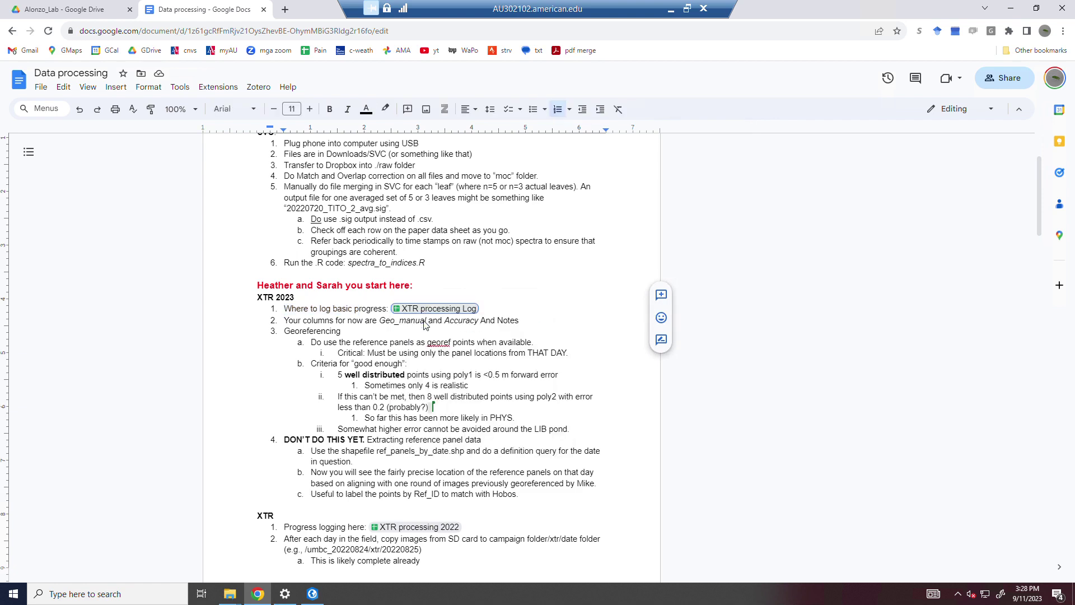
click(421, 309)
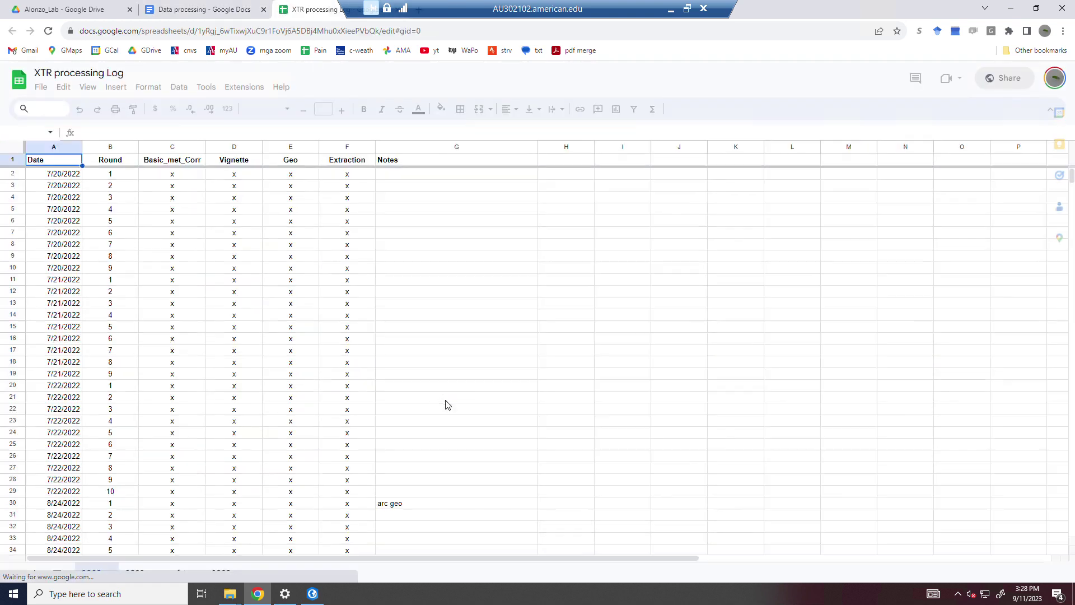
click(142, 574)
click(232, 439)
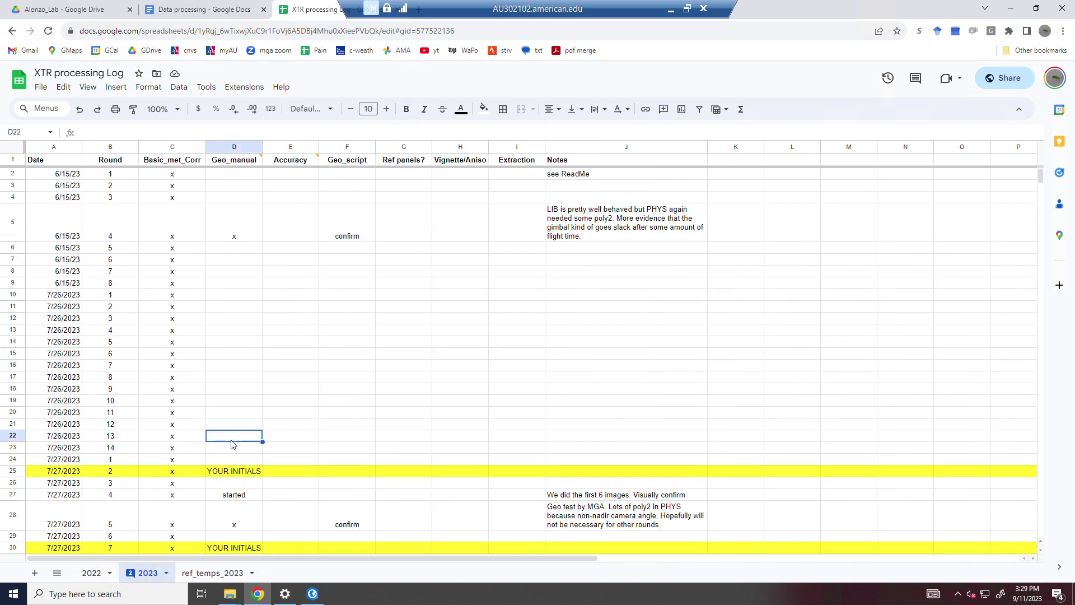
- Look through the highlighted 7/27/2023 rounds in the log and select the entire row for round 2
scroll(52, 311, down, 2)
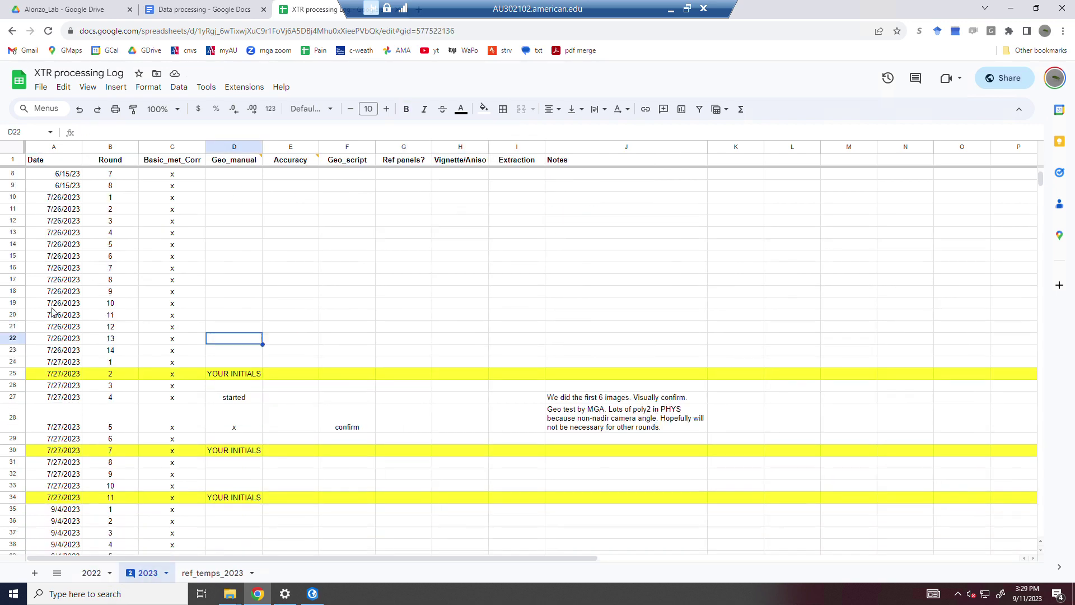
scroll(52, 312, down, 2)
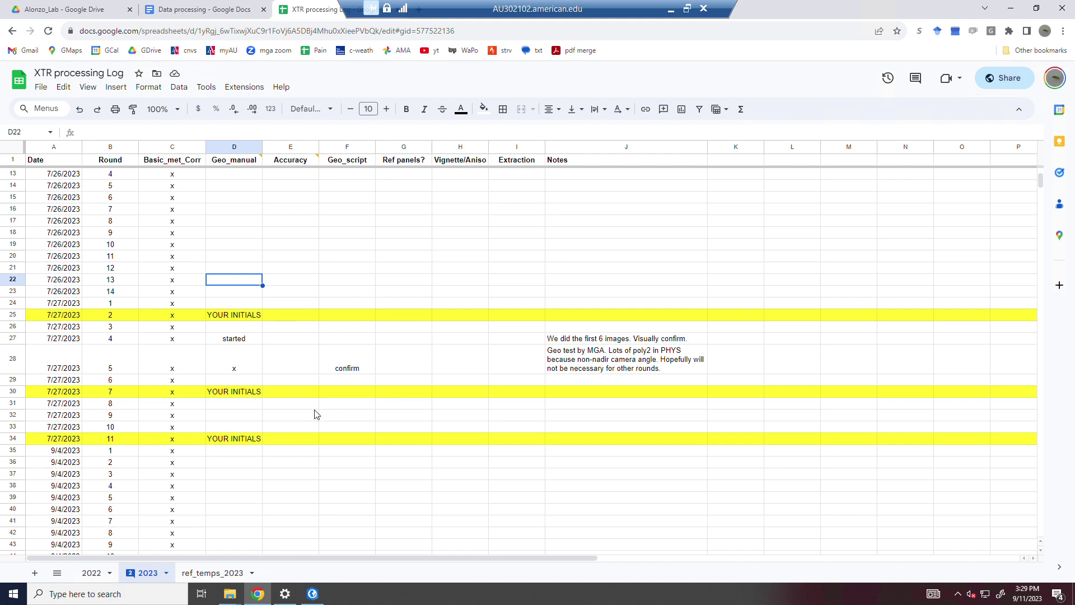
click(355, 292)
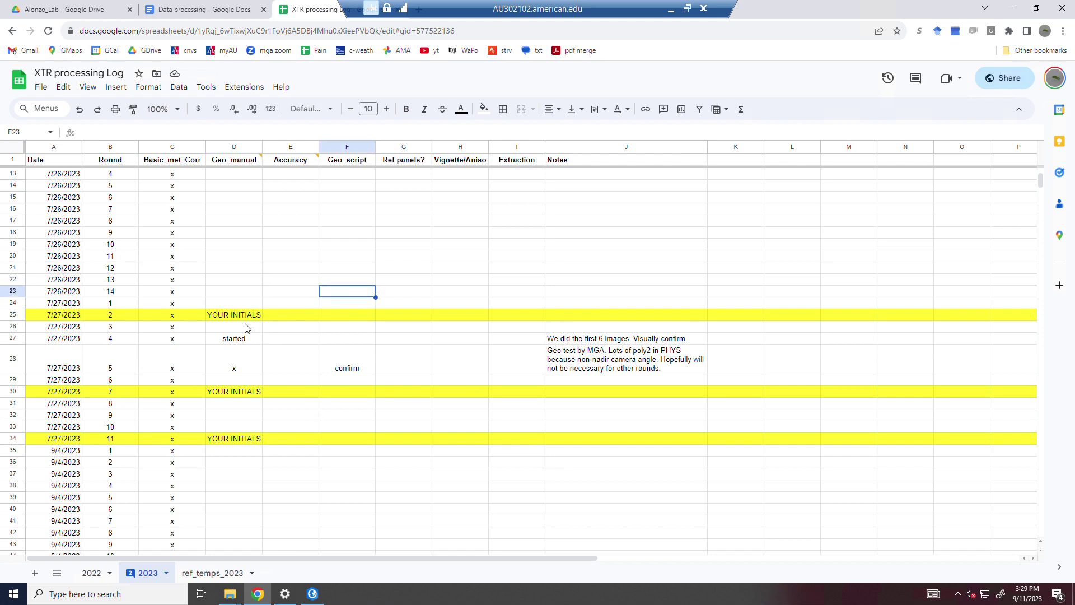
click(14, 315)
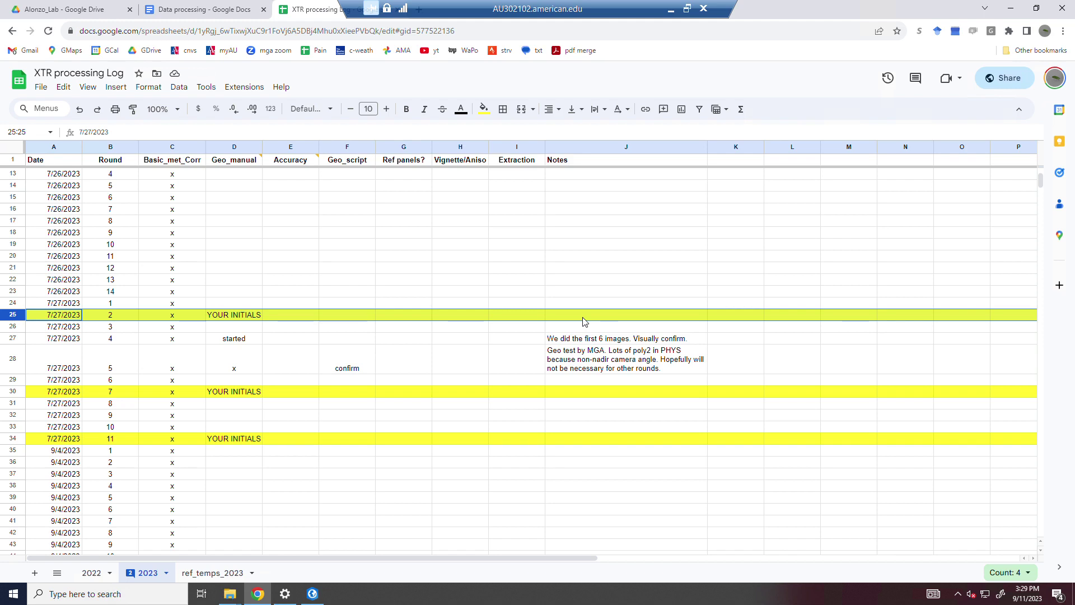
- Read the comment on the Accuracy column header and reselect the row for 7/27/2023 round 2
mouse_move(287, 165)
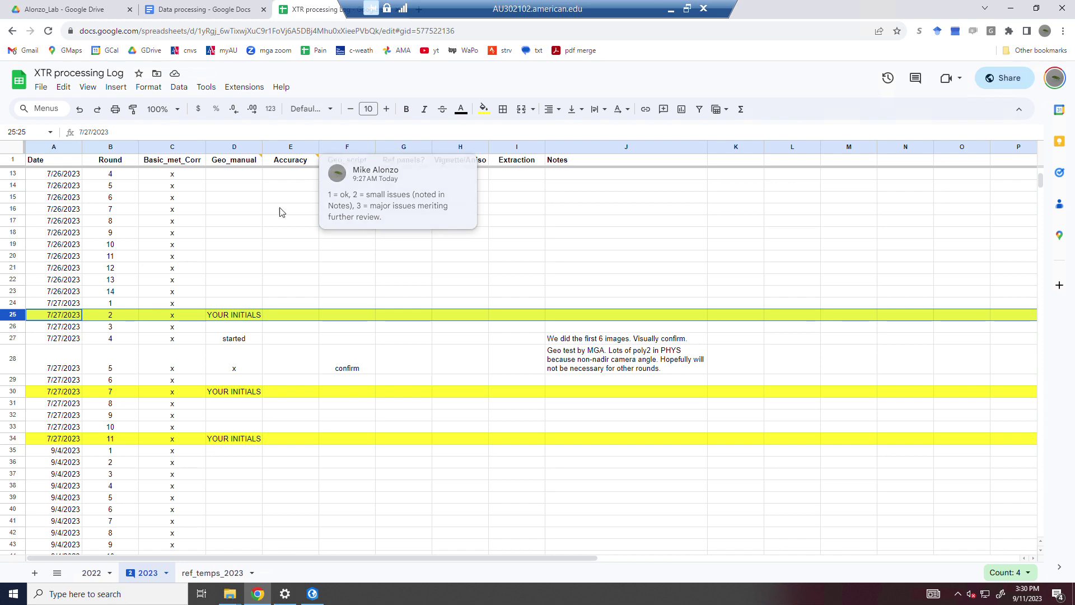
click(280, 244)
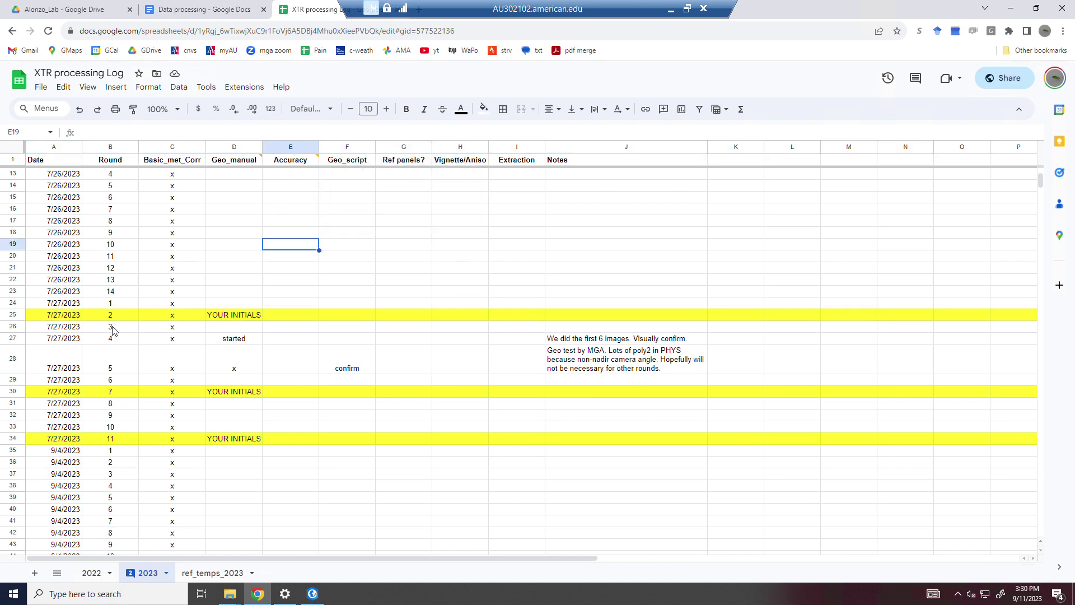
scroll(233, 367, up, 1)
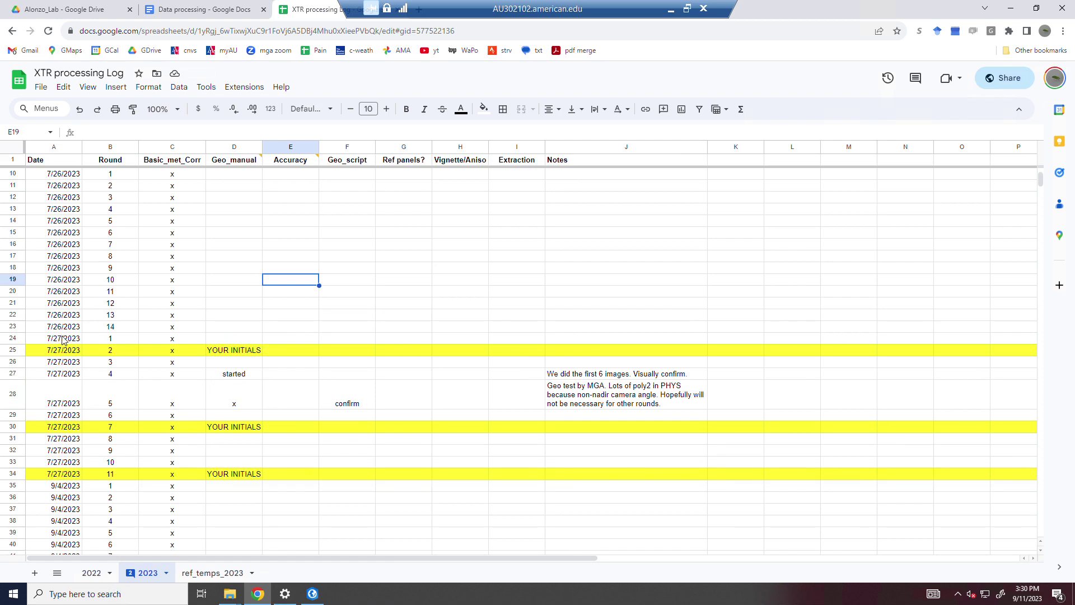
click(12, 350)
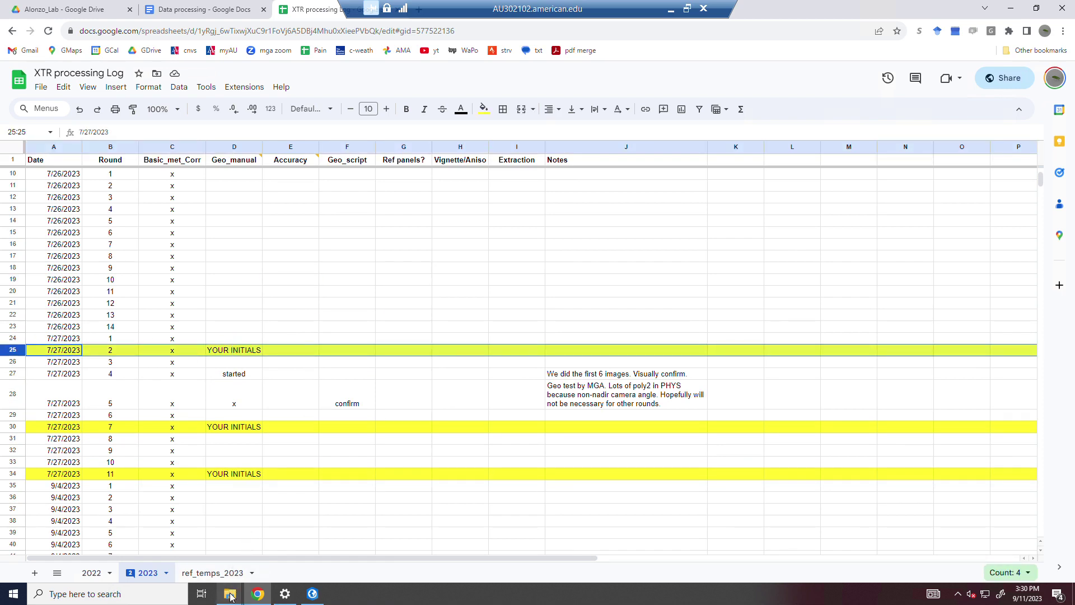
- Switch to File Explorer and open the personal folder containing the 20230727 data, under Users on the Orient_4TB_Striped (F:) drive
mouse_move(230, 597)
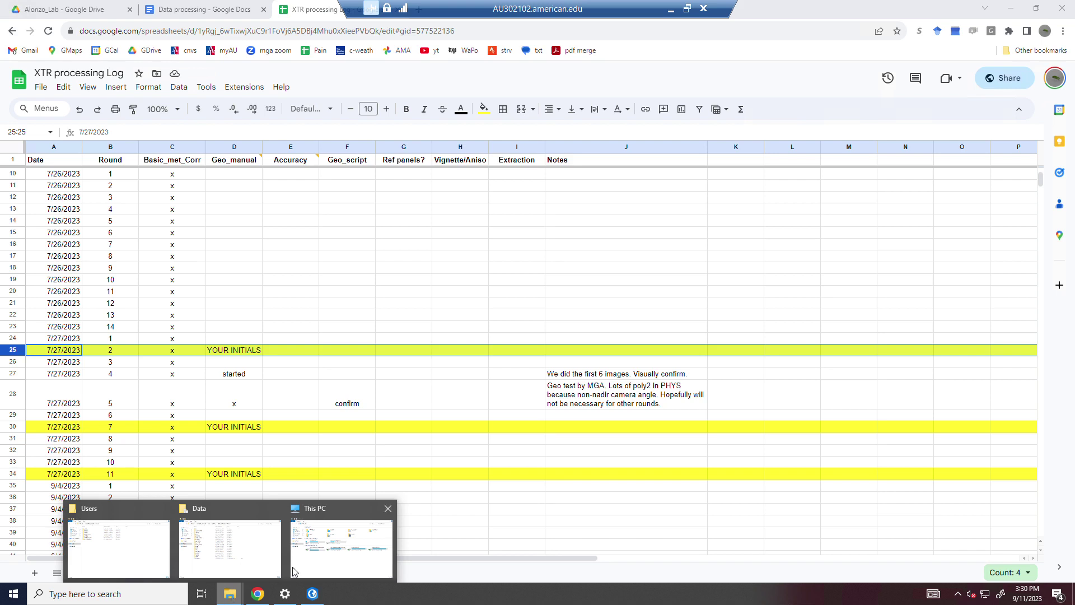
click(337, 555)
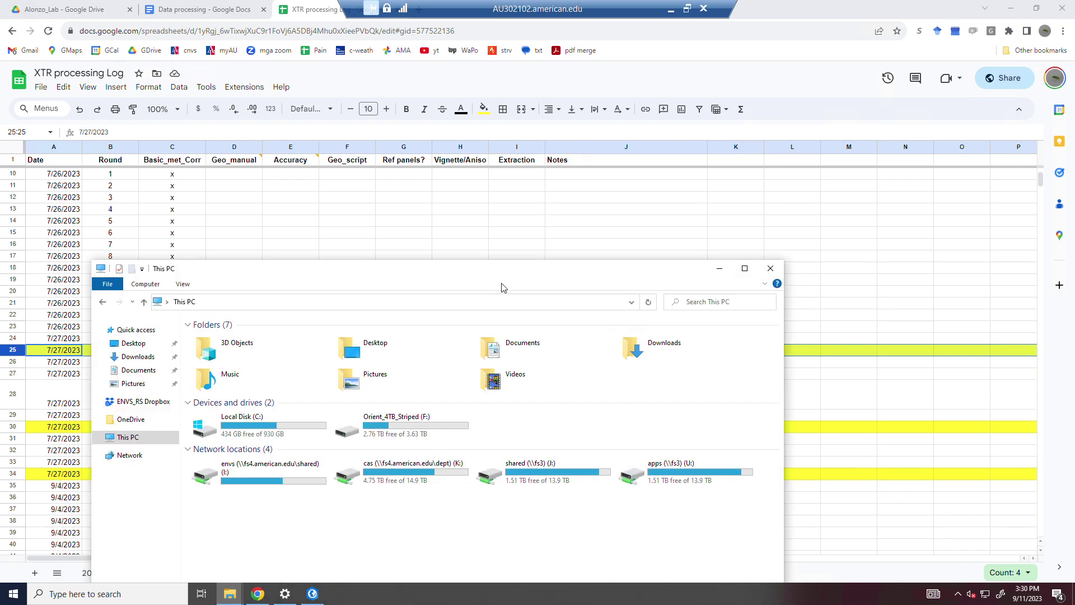
drag(521, 268, 573, 83)
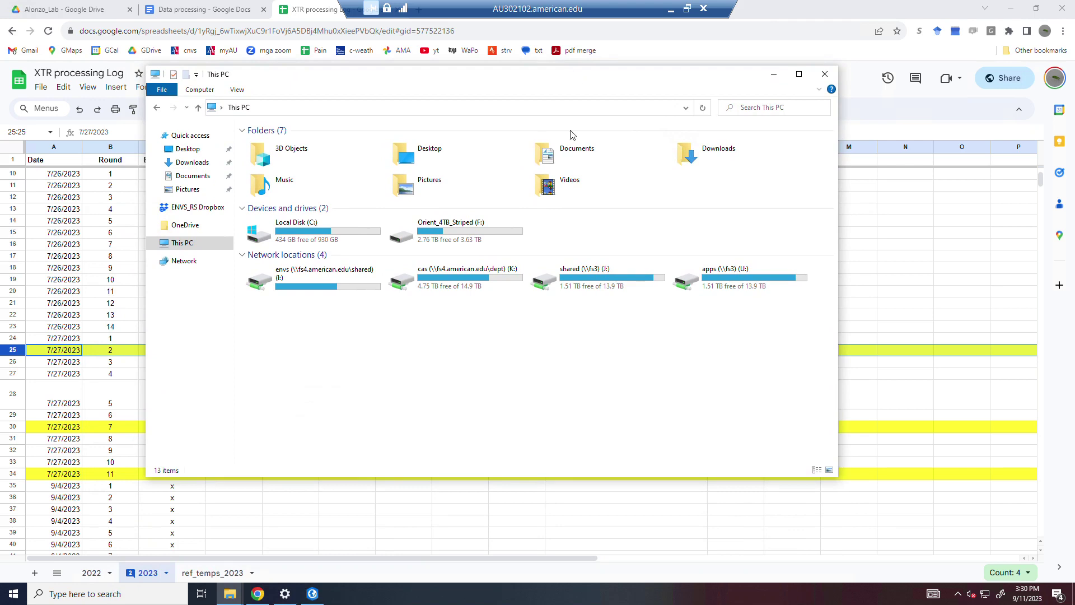
click(438, 235)
double_click(438, 235)
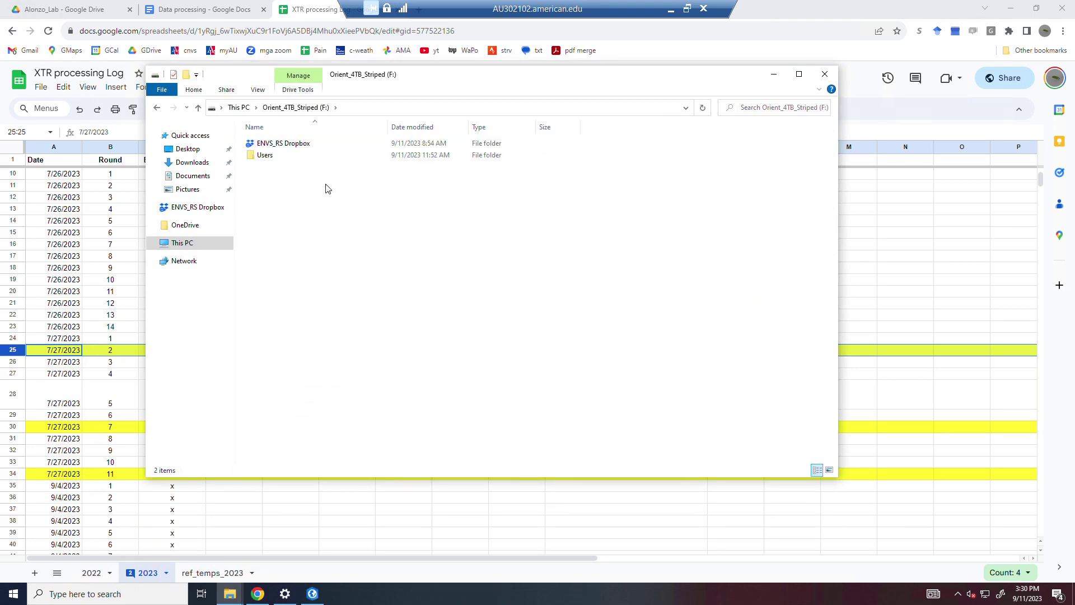
double_click(265, 159)
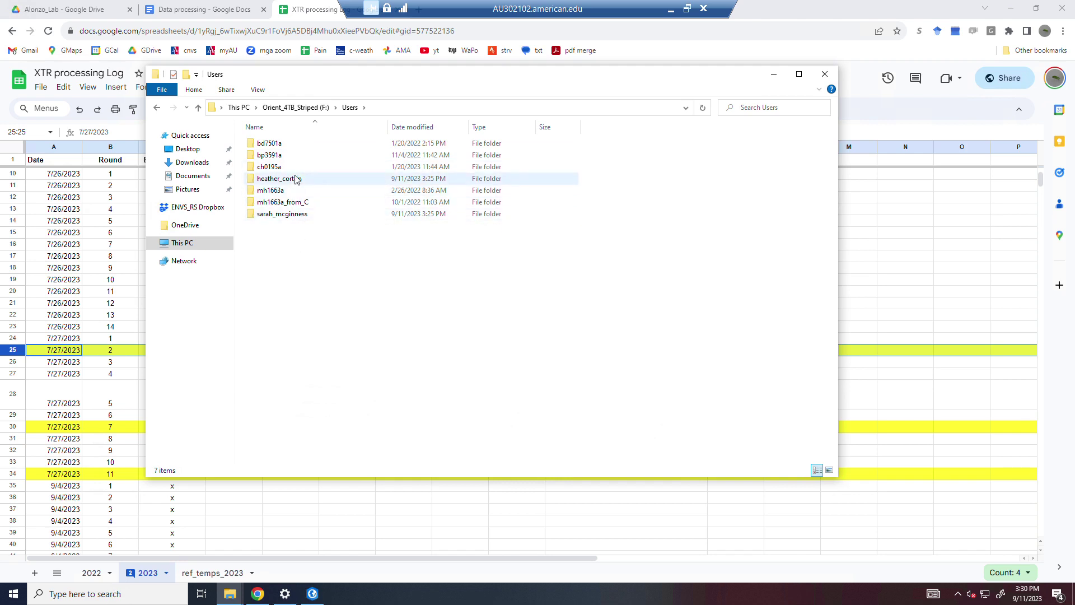
double_click(301, 220)
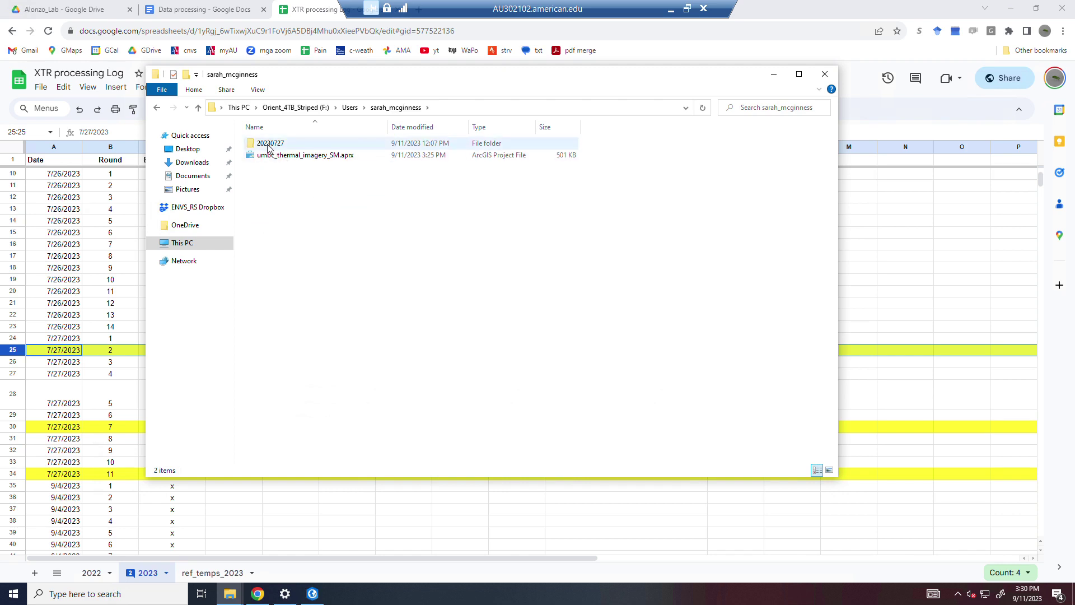
mouse_move(267, 146)
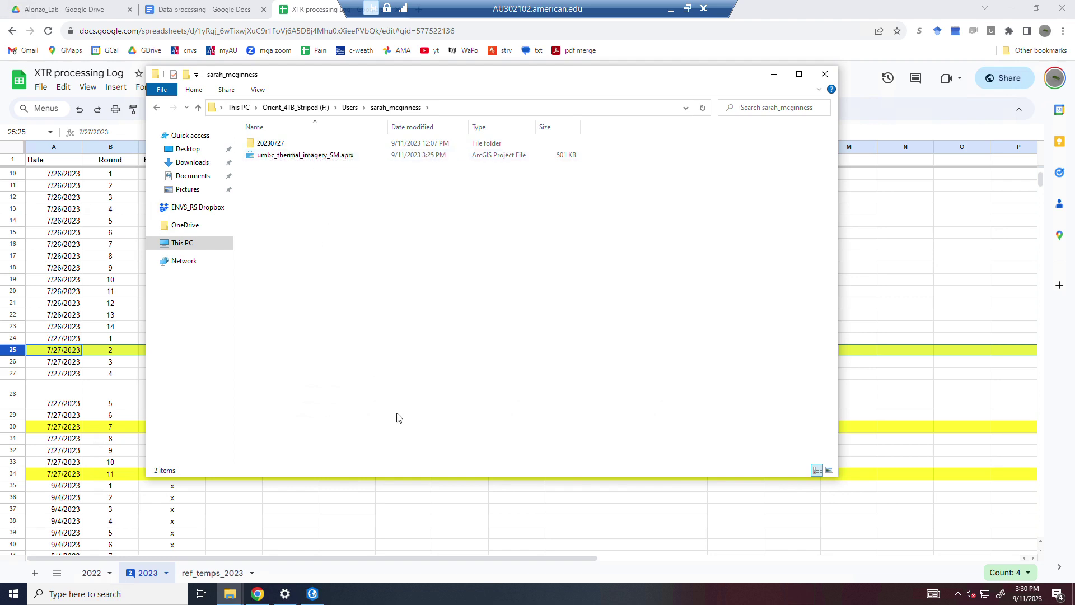
- Switch to ArcGIS Pro and check the date attribute of the off-panel ref_panels_by_date point on the lawn beside the parking lot
click(313, 594)
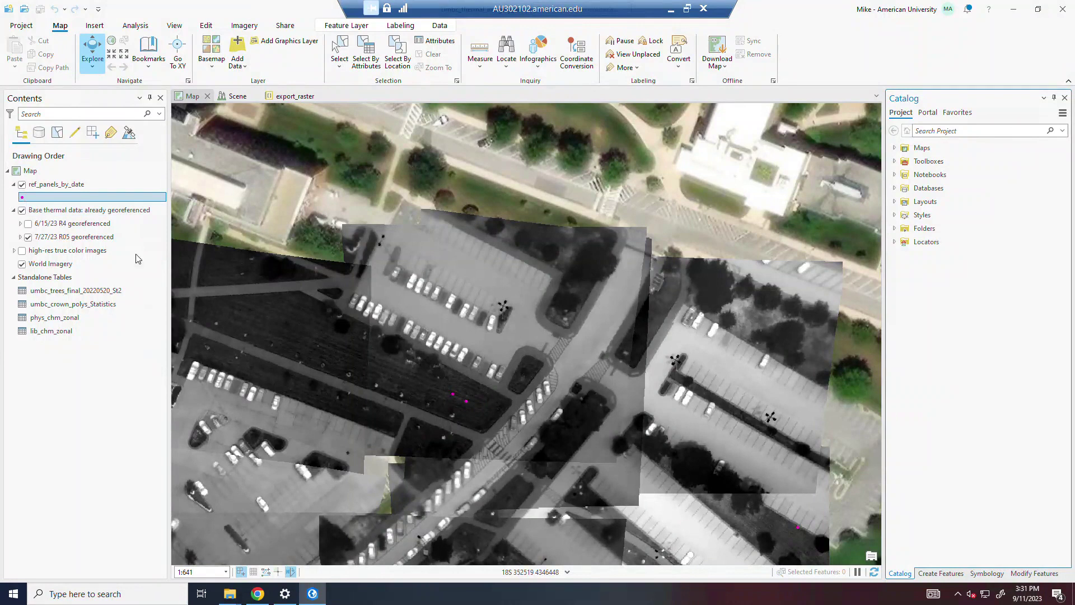
scroll(462, 422, up, 5)
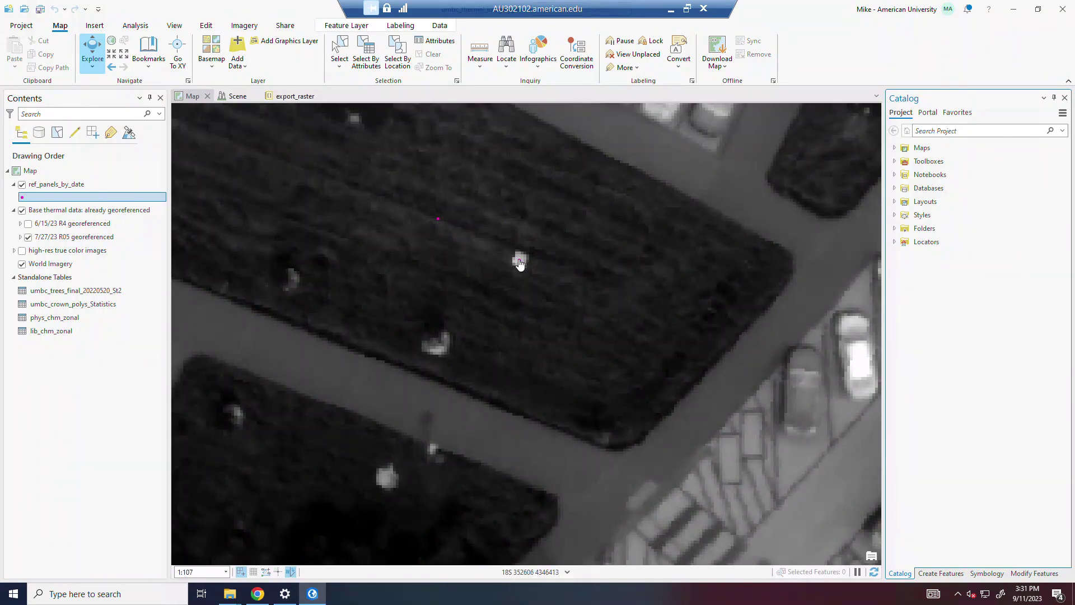
click(439, 223)
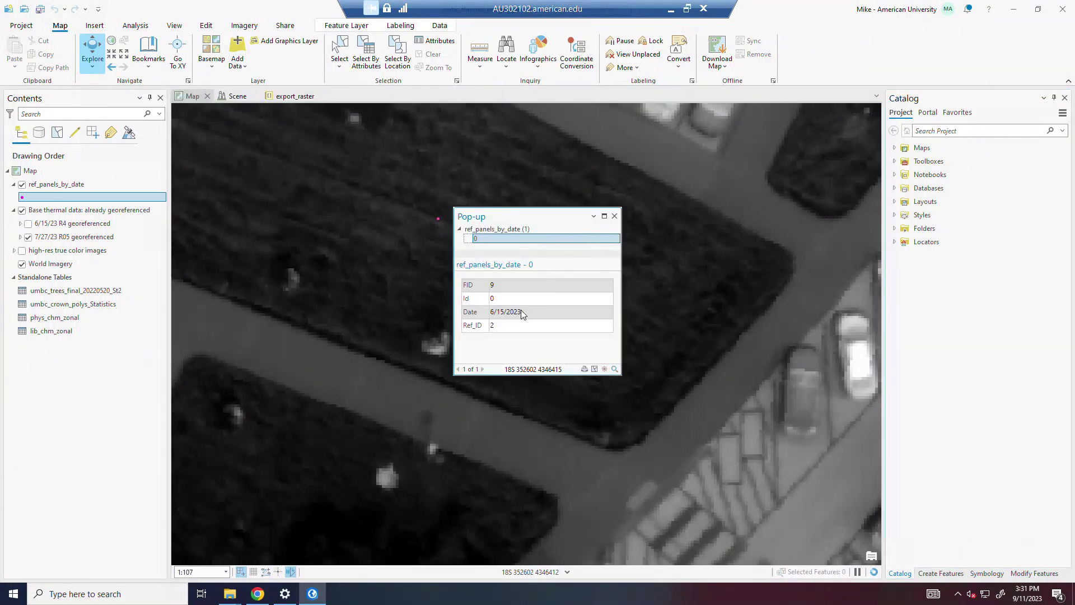
drag(491, 313, 539, 313)
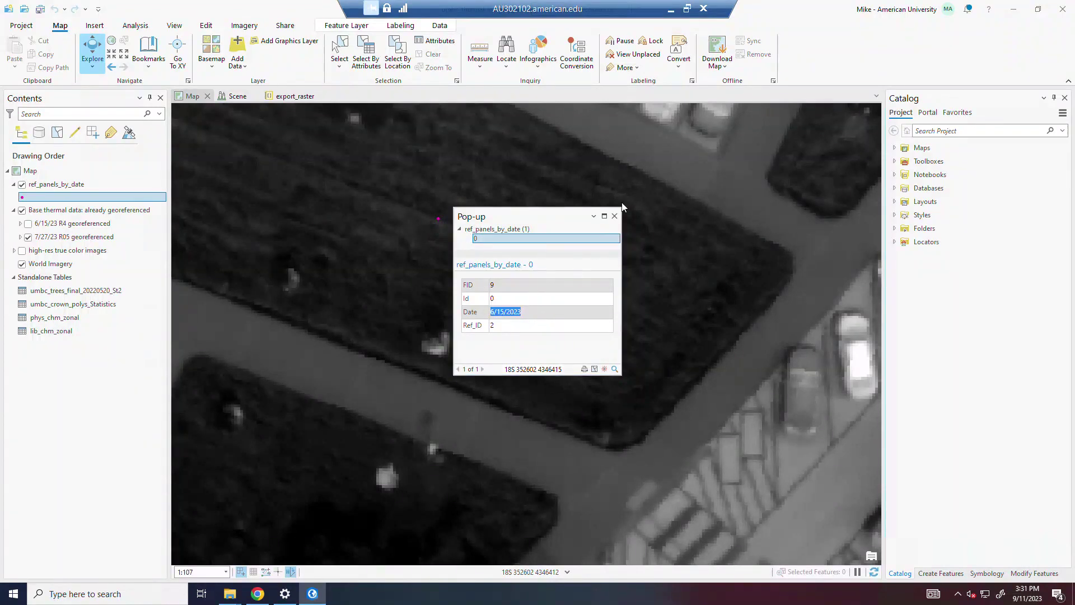
click(615, 216)
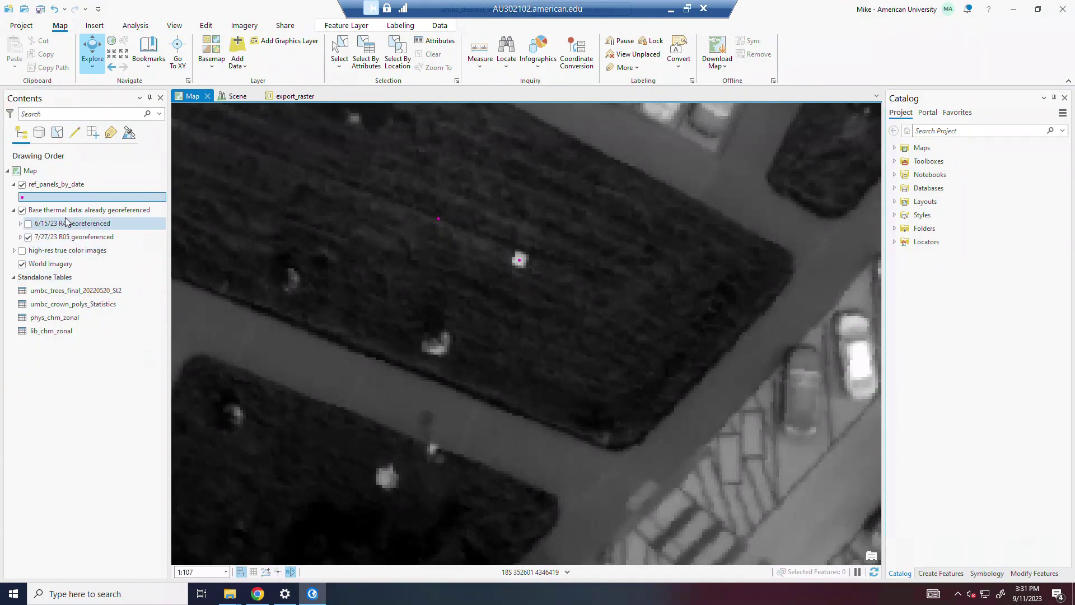
- Examine the lawn and parking area in the high-res true color images with the base thermal data hidden, and restore the thermal display
click(40, 212)
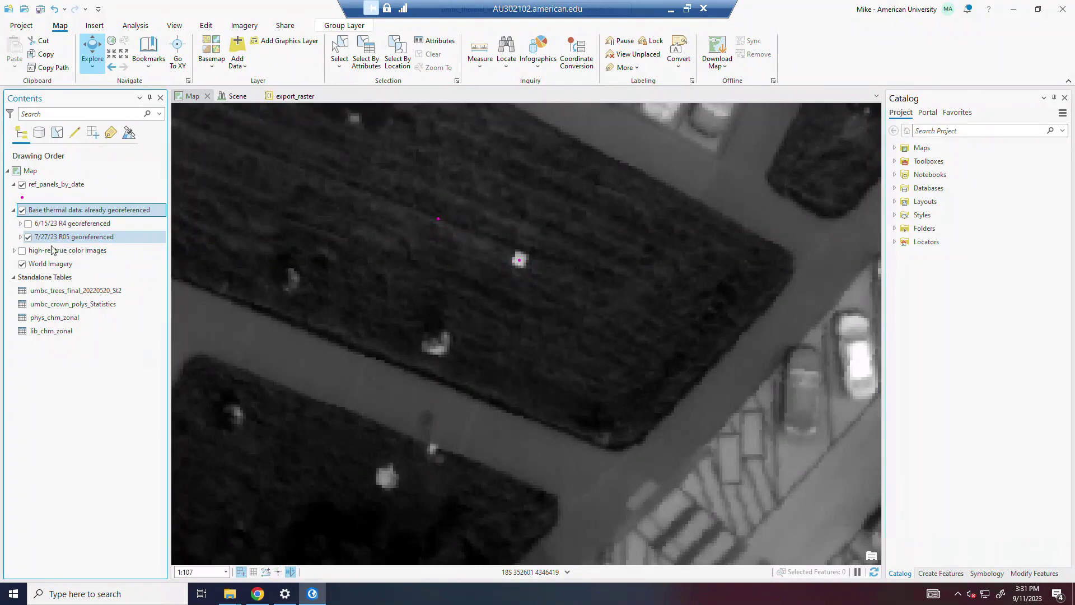
click(22, 252)
click(23, 210)
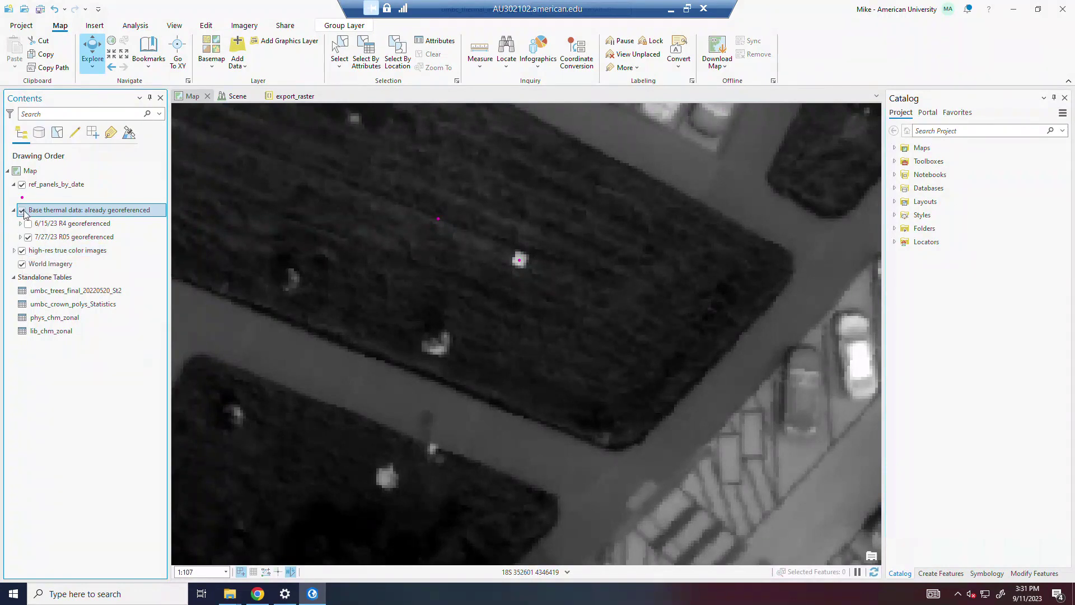
scroll(329, 354, down, 3)
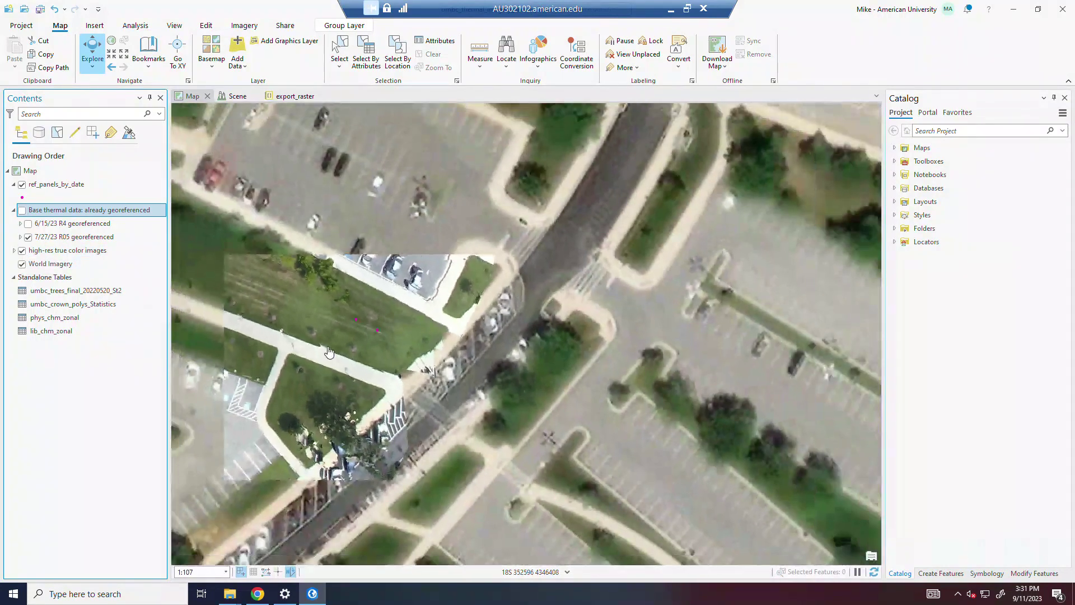
drag(329, 352, 635, 375)
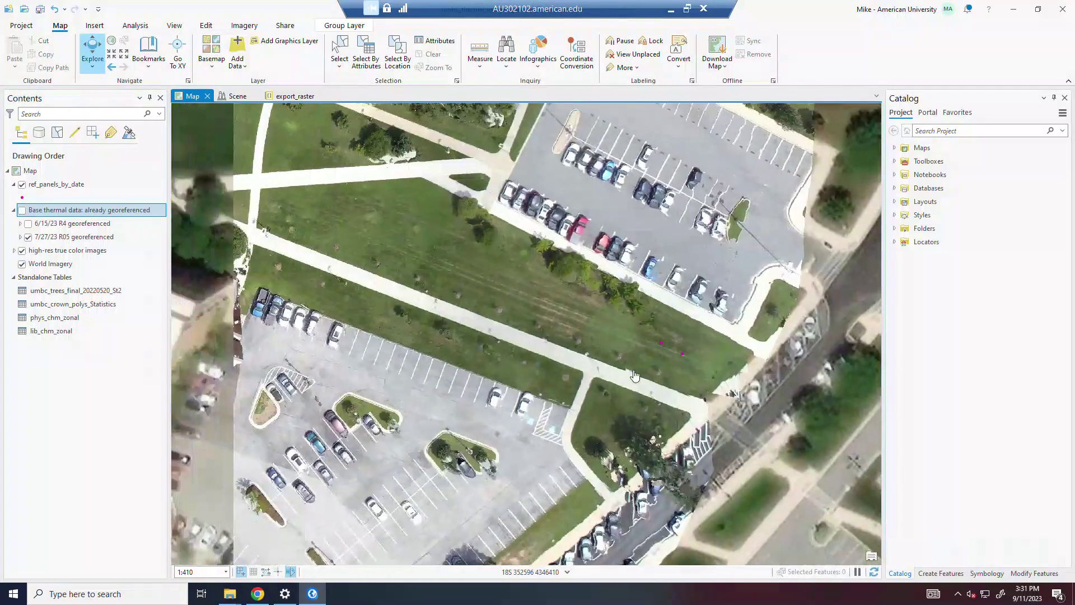
scroll(635, 376, down, 2)
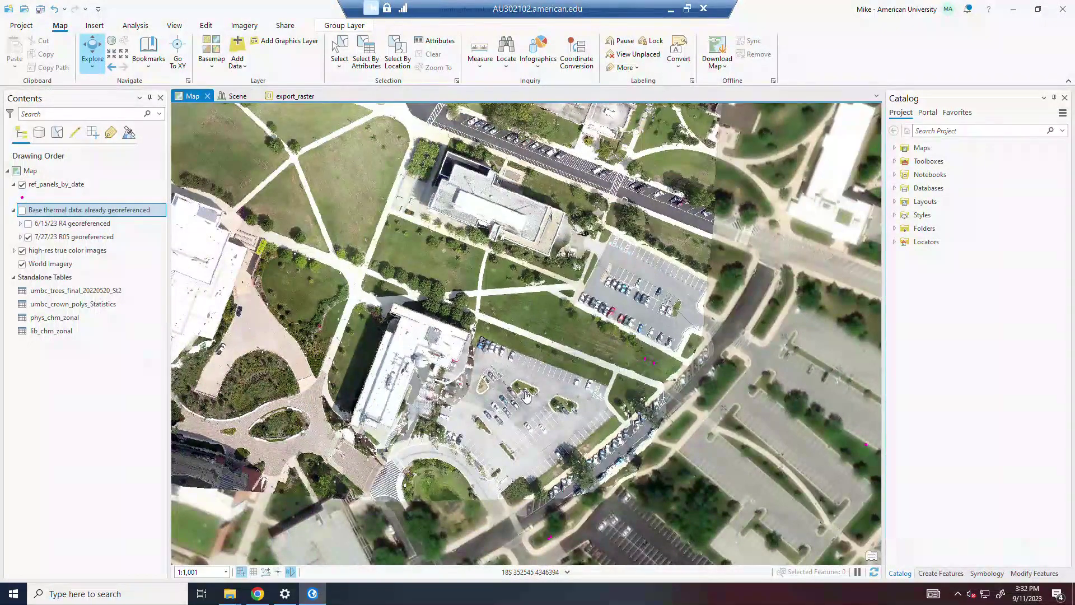
scroll(533, 405, up, 2)
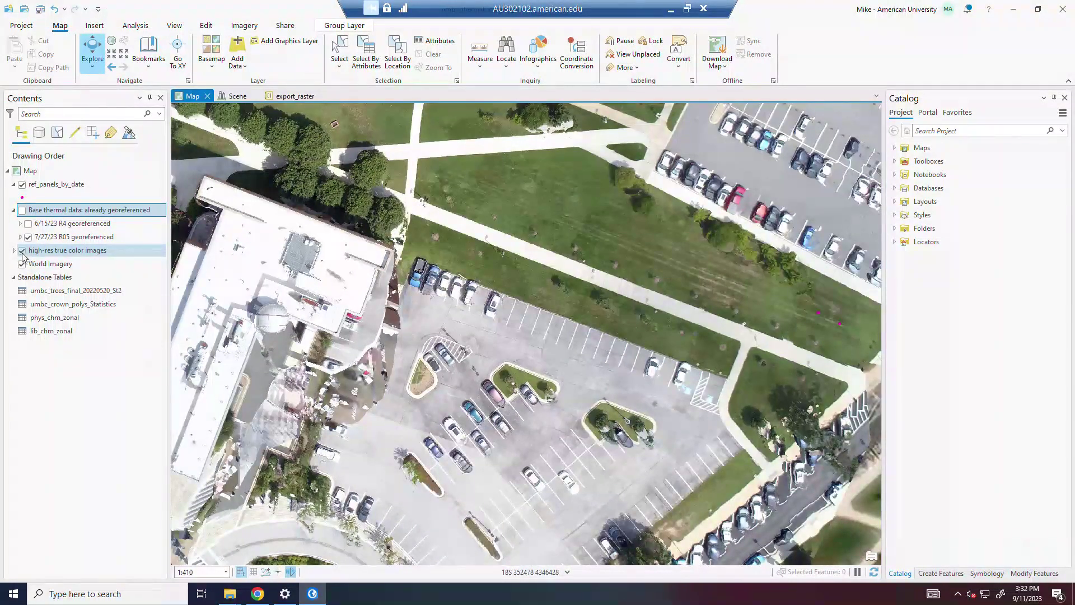
click(21, 250)
click(22, 211)
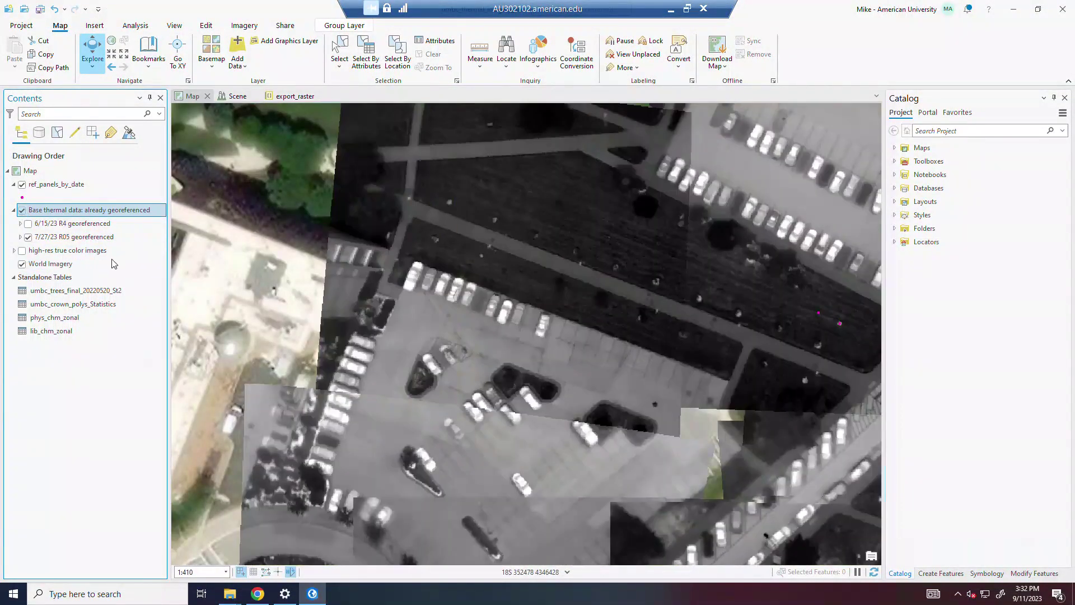
- Remove all four standalone tables, from umbc_trees_final_20220520_St2 to lib_chm_zonal, from the map
scroll(381, 299, down, 5)
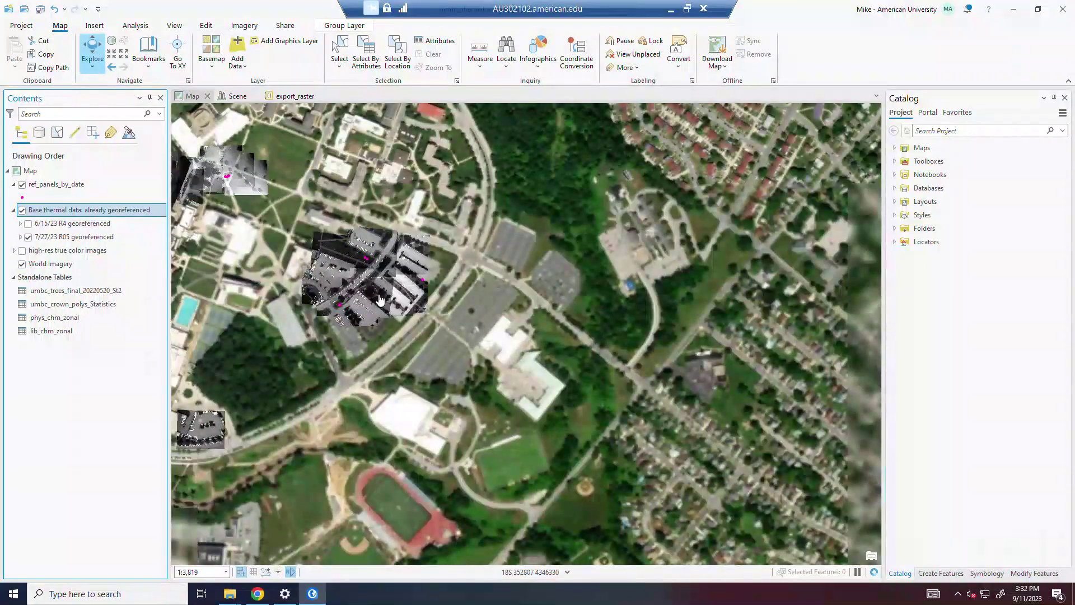
drag(380, 299, 454, 313)
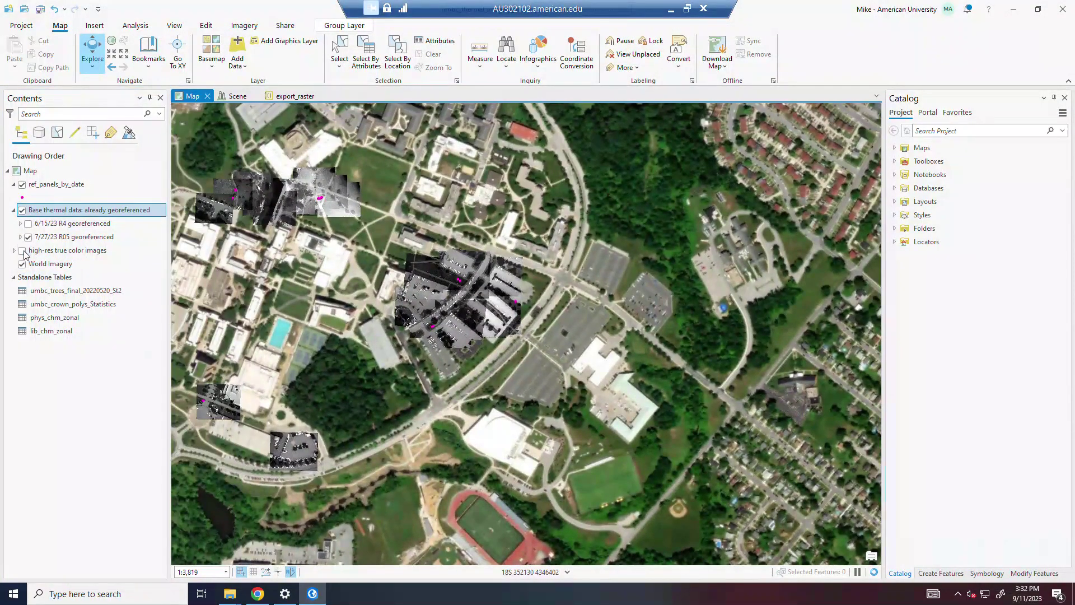
click(37, 291)
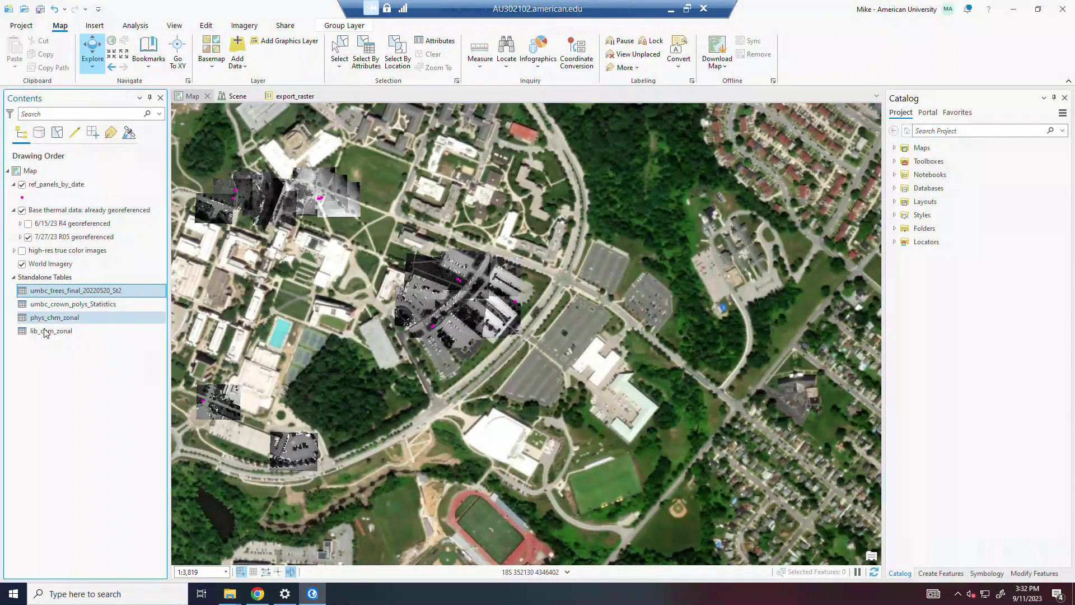
shift+click(52, 331)
right_click(61, 292)
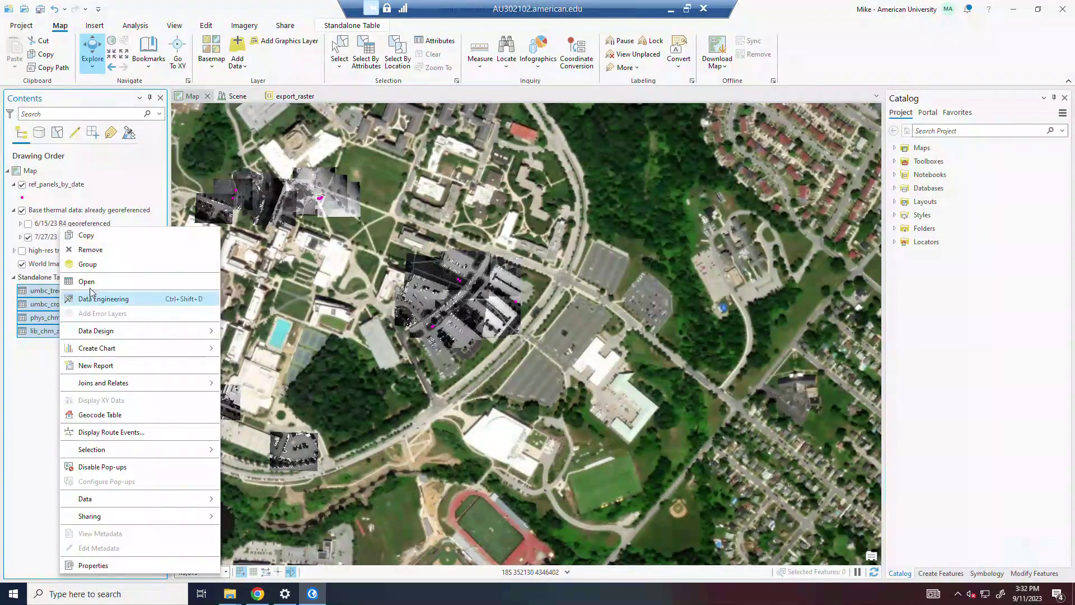
click(109, 251)
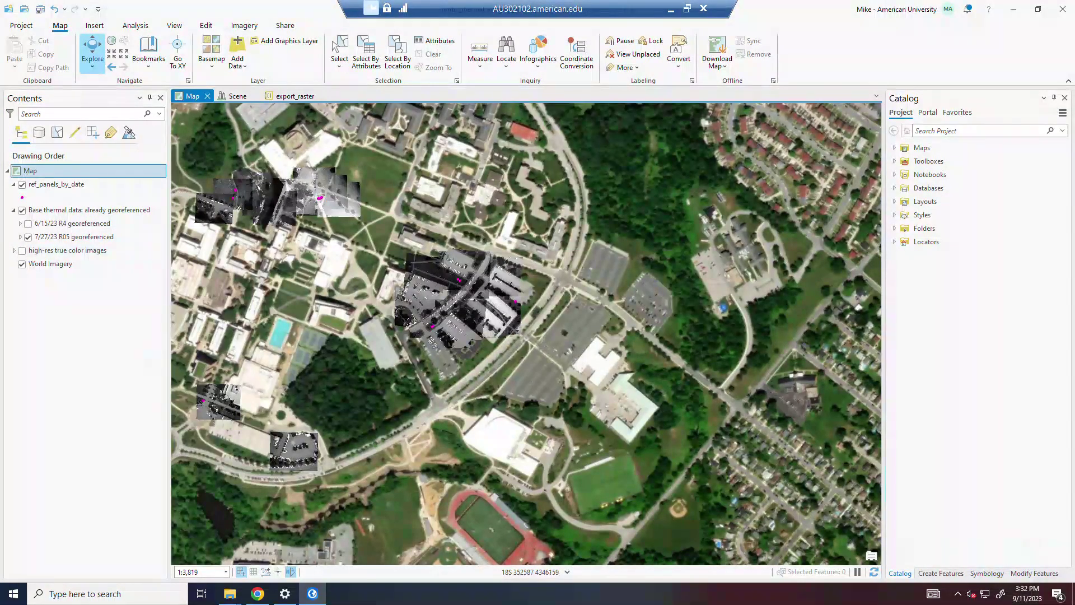
- Switch to File Explorer, check the round against the XTR processing log, and open 20230727 > R02_1015 > xtr_corr in the personal folder
mouse_move(232, 598)
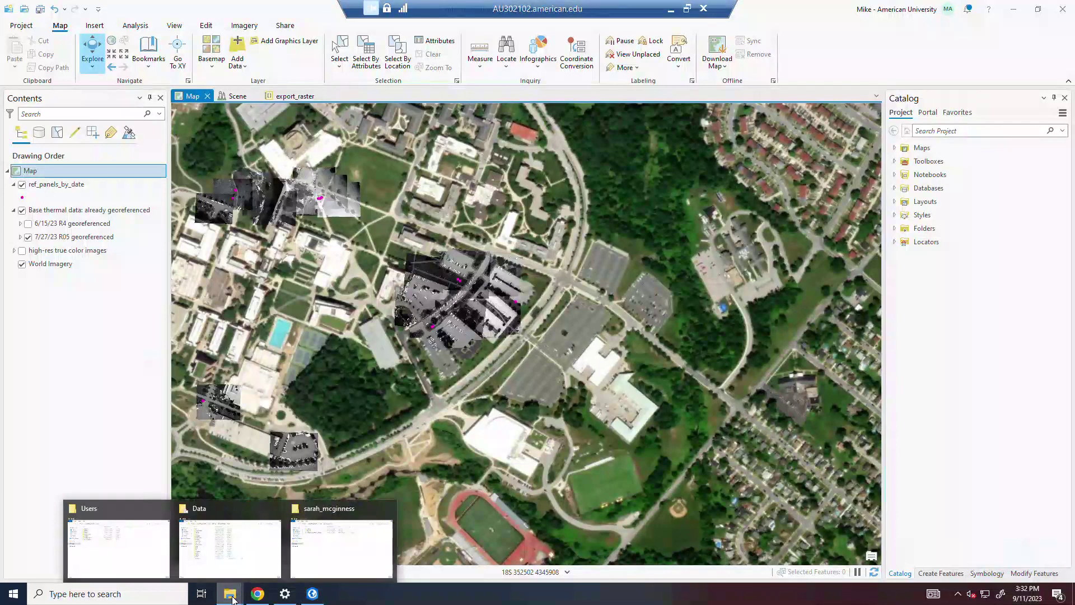
click(339, 561)
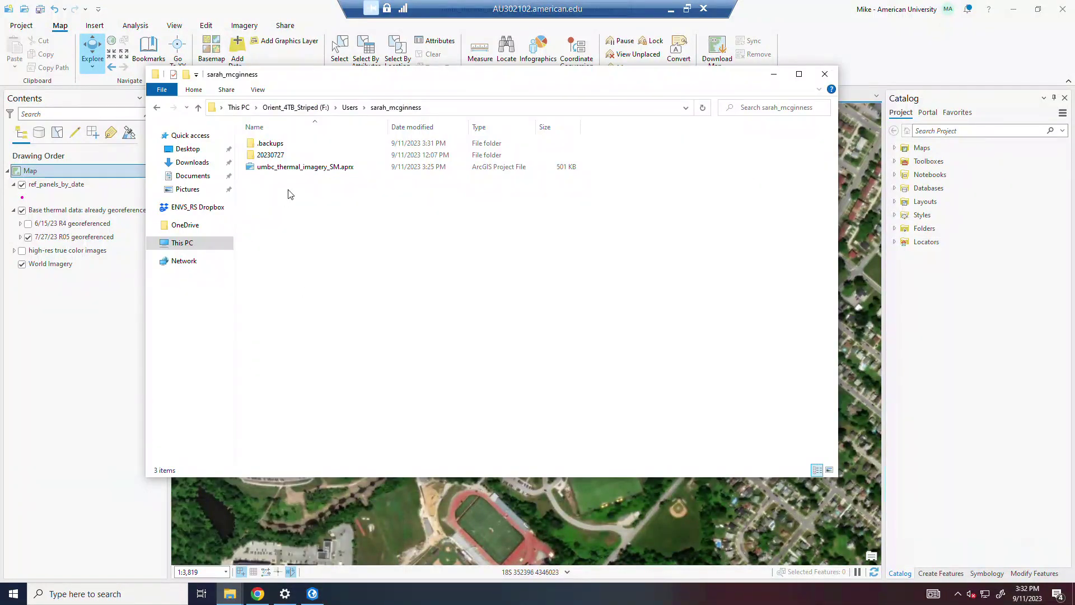
double_click(275, 155)
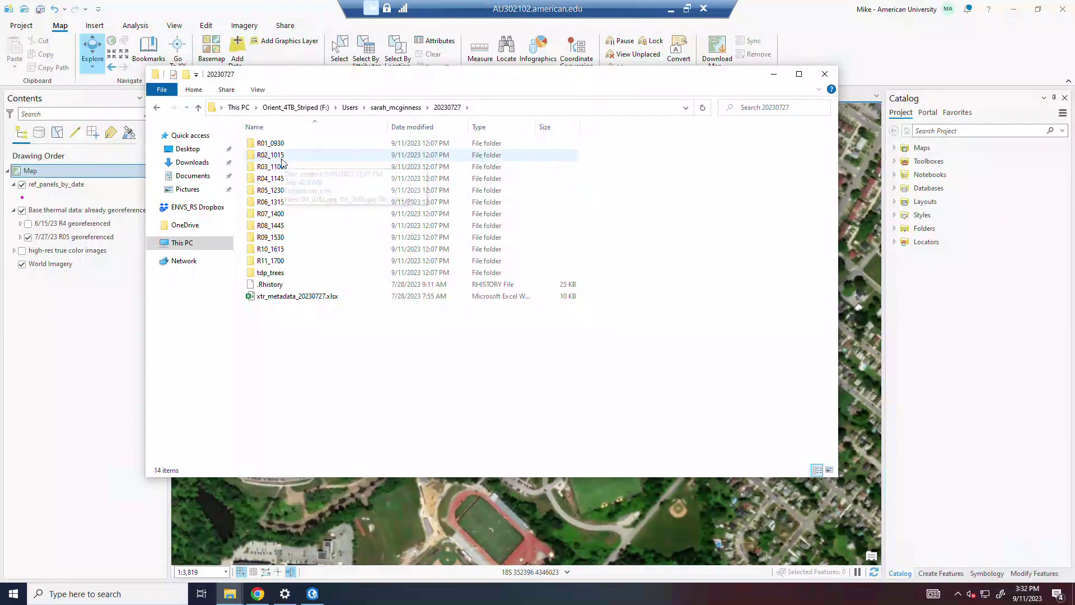
key(alt+Tab)
key(Tab)
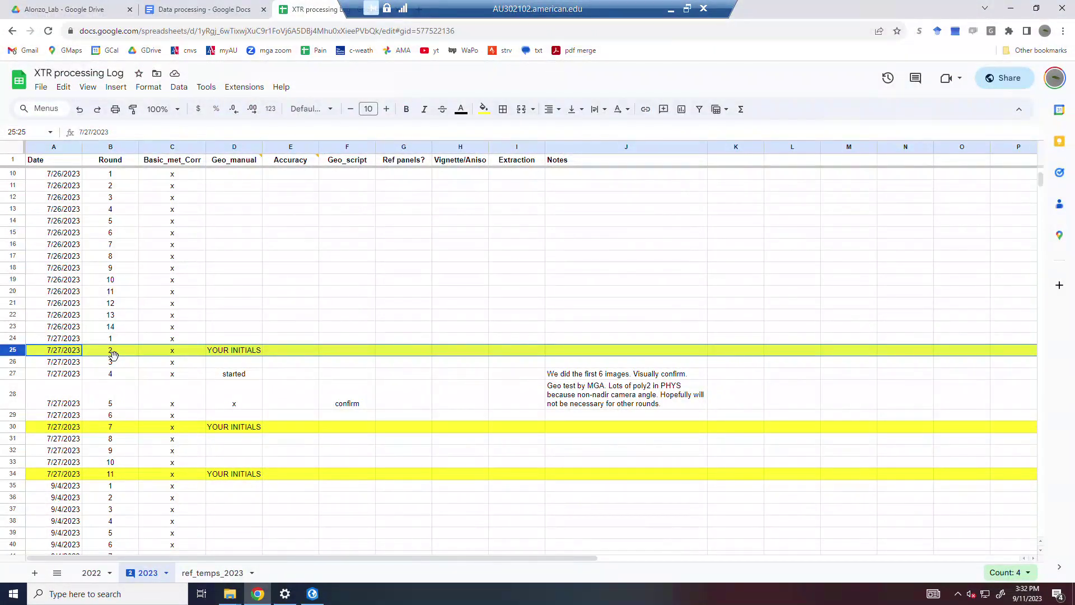
key(alt+Tab)
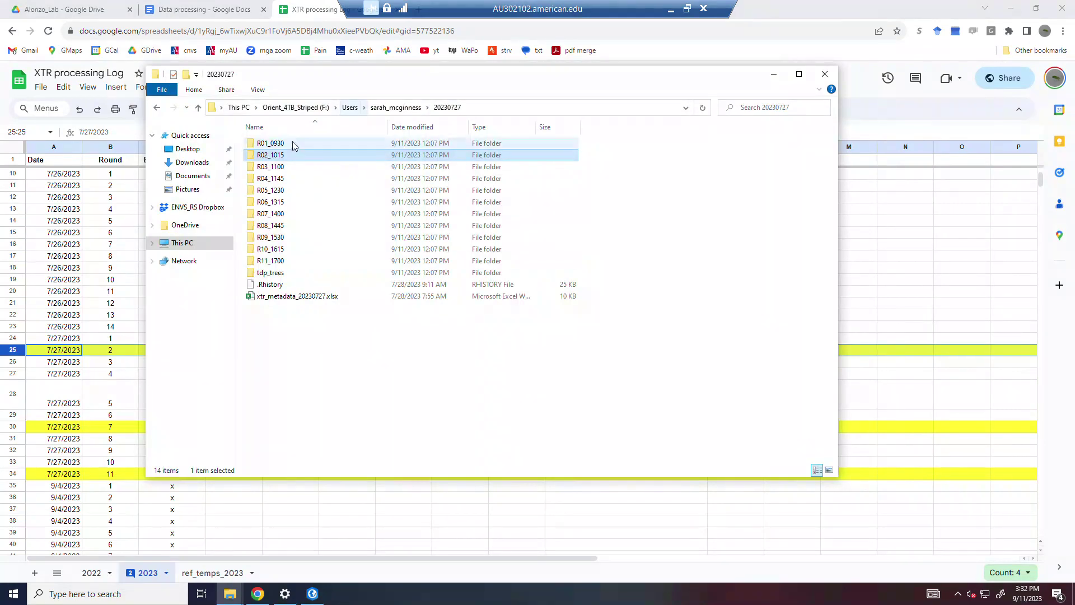
double_click(275, 161)
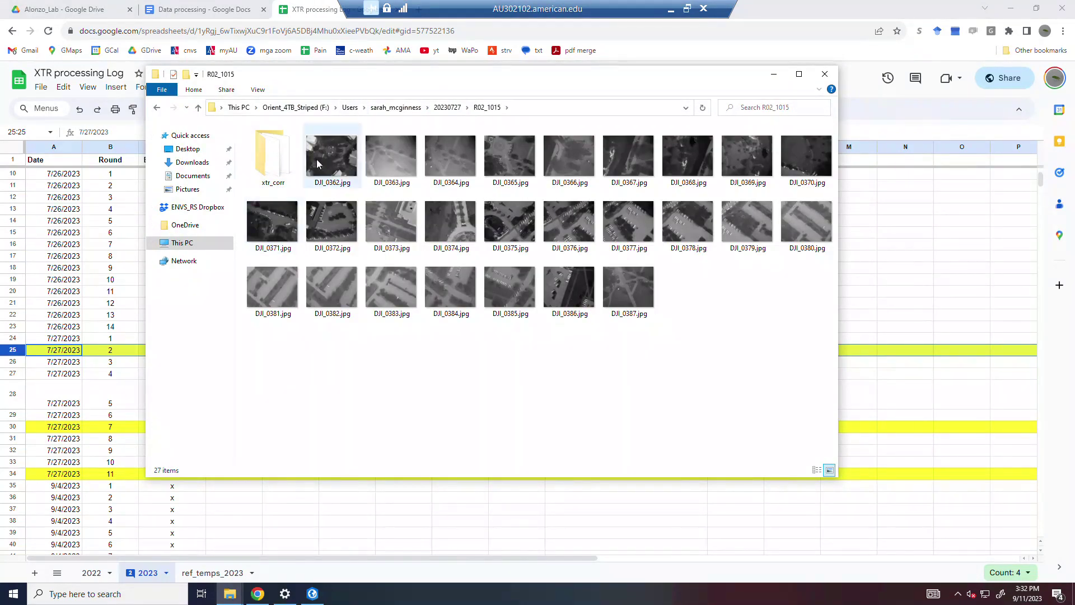
double_click(282, 166)
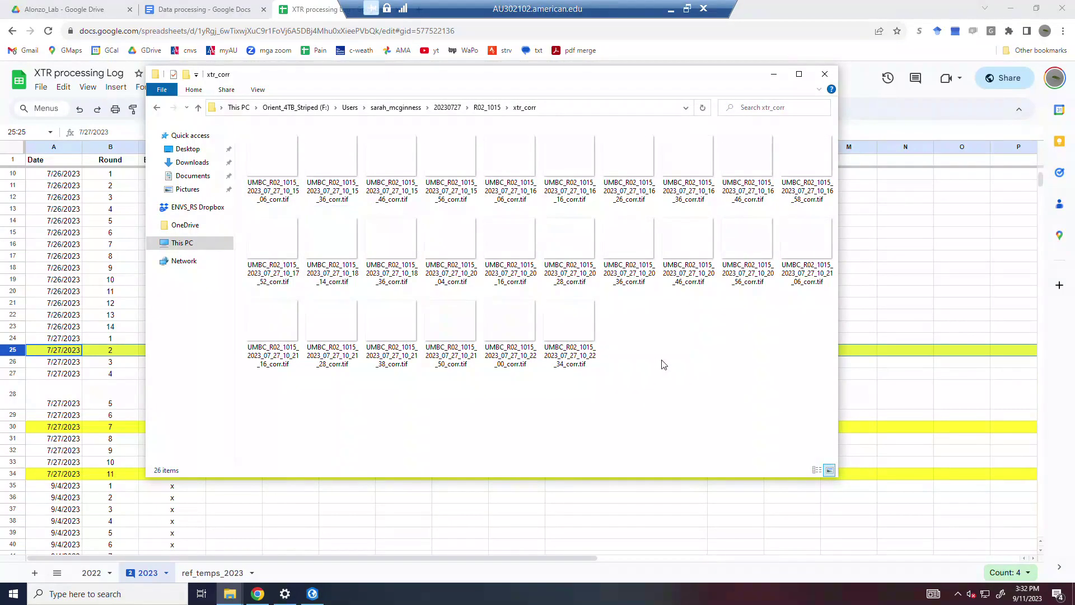
- Add all corrected R02_1015 TIFF images from xtr_corr to the ArcGIS Pro map, calculating their raster statistics
key(ctrl+a)
key(alt+Tab)
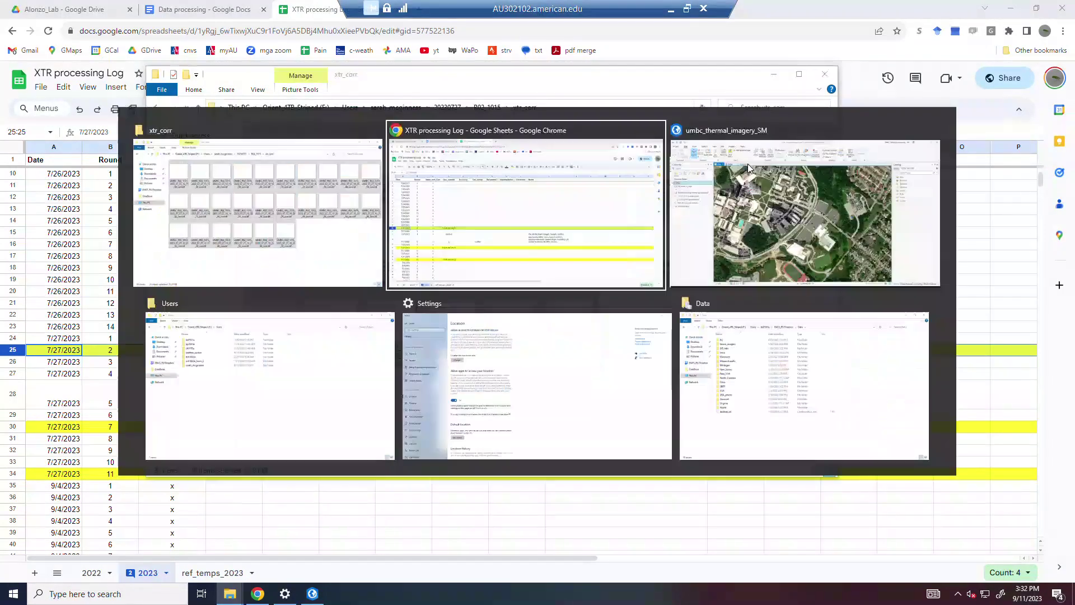
click(741, 177)
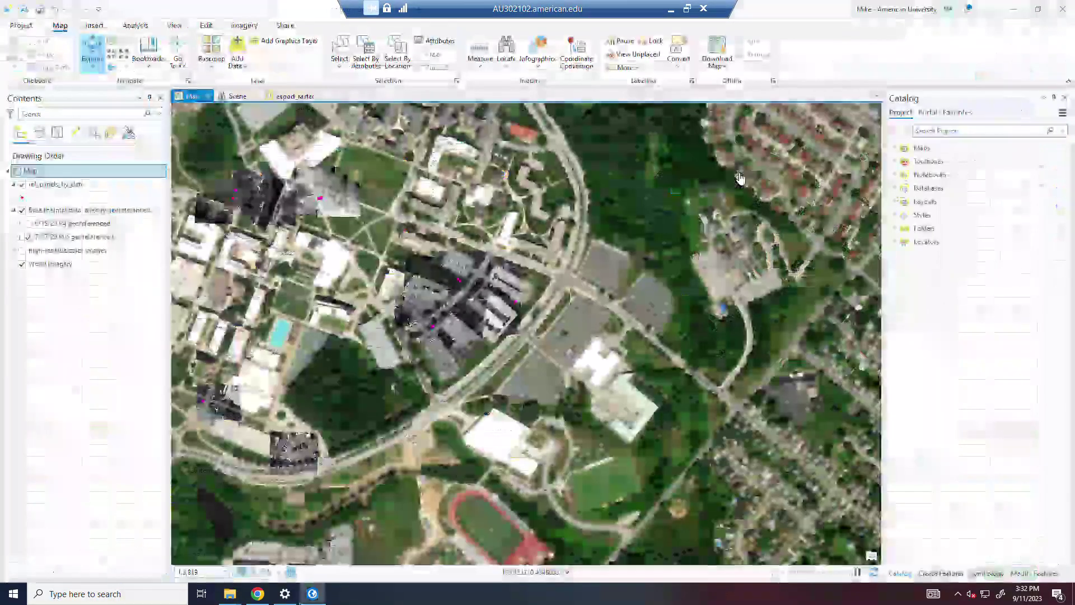
key(alt+Tab)
drag(574, 82, 838, 155)
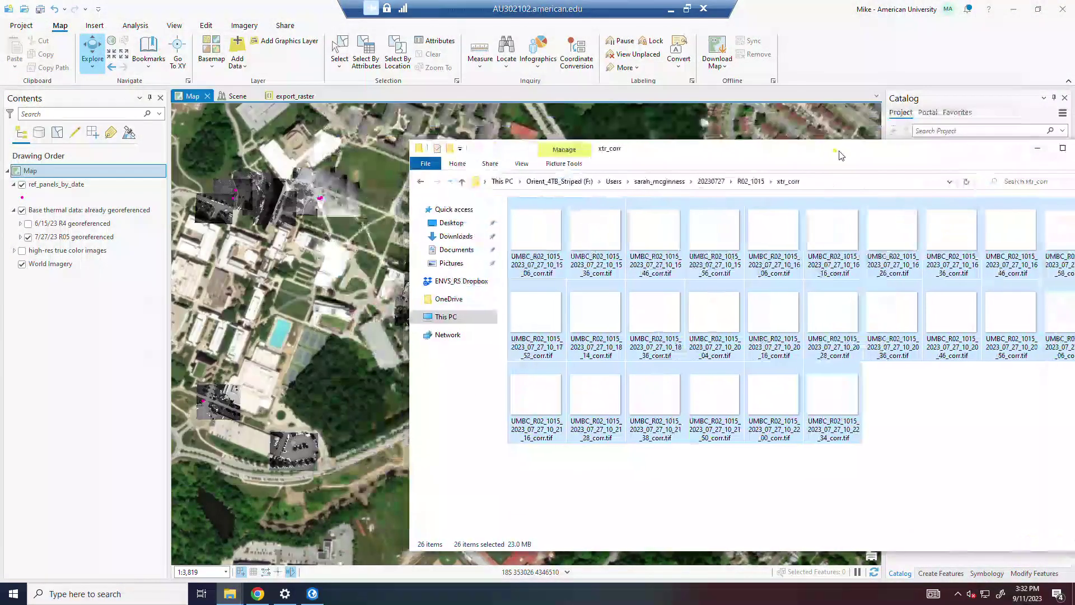
drag(312, 266, 314, 267)
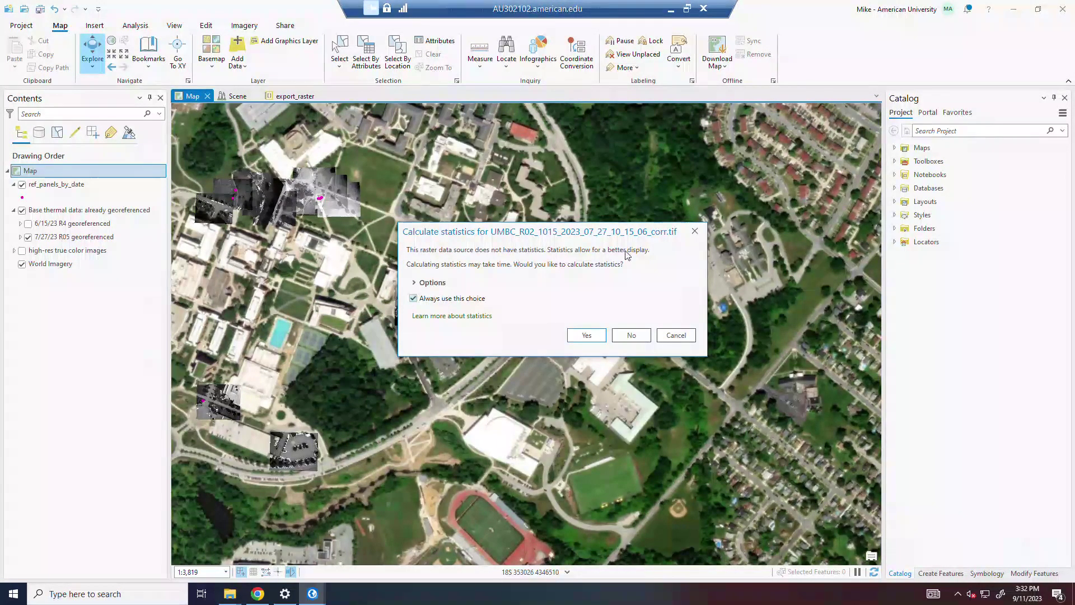
click(586, 335)
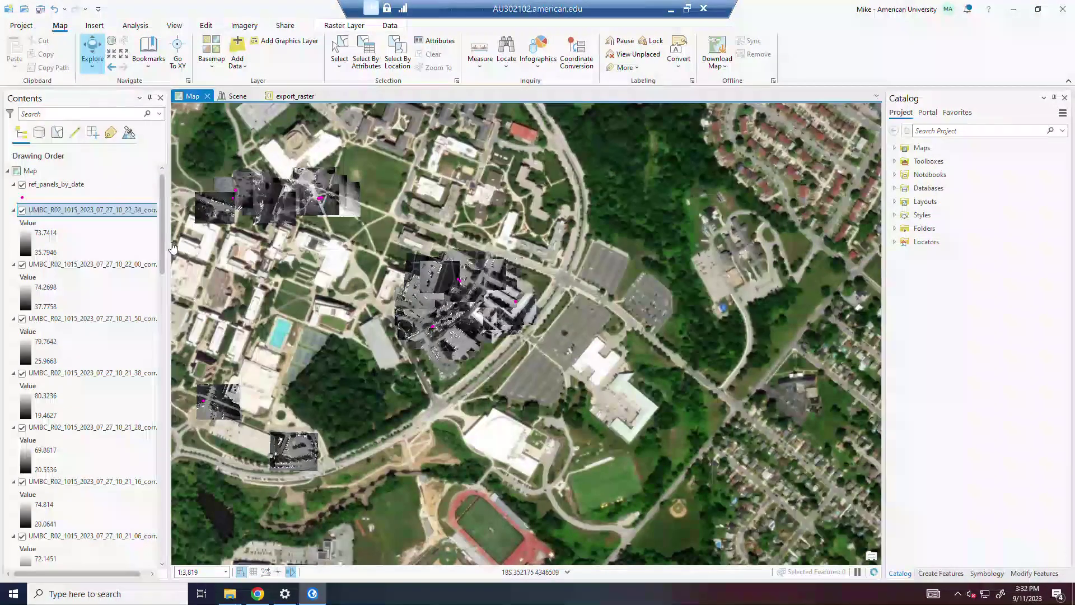
- Turn off the display of all newly added UMBC_R02_1015 raster layers together
click(72, 237)
scroll(100, 238, down, 3)
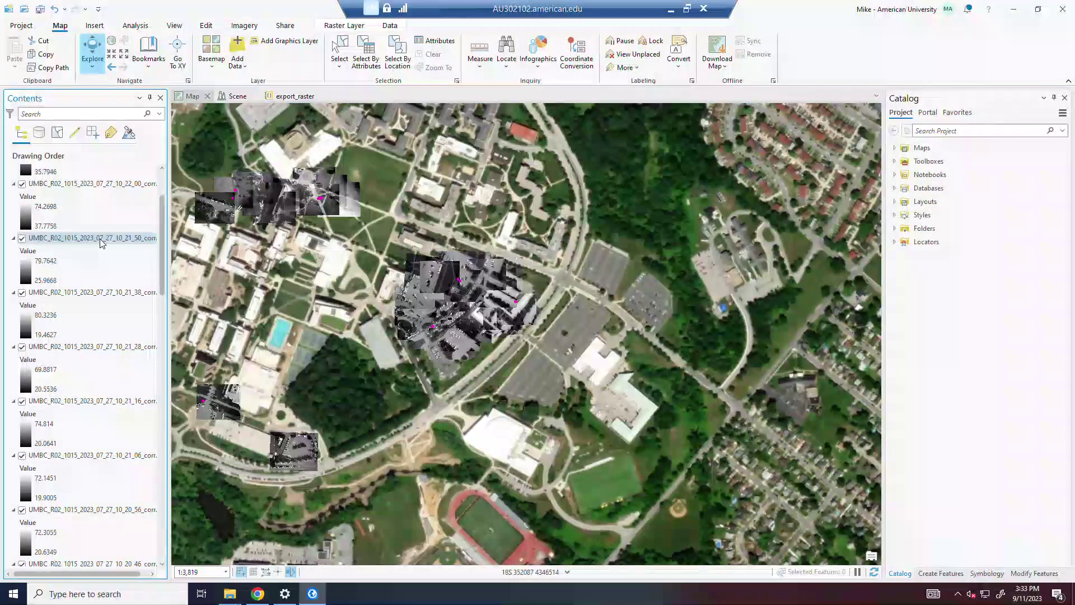
scroll(100, 238, down, 14)
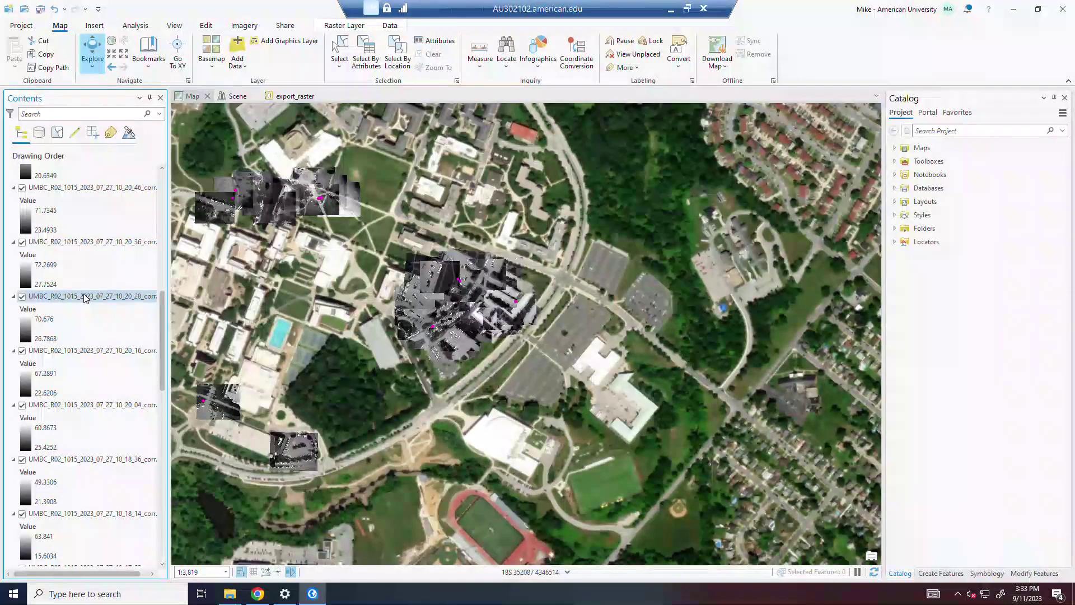
scroll(91, 445, down, 10)
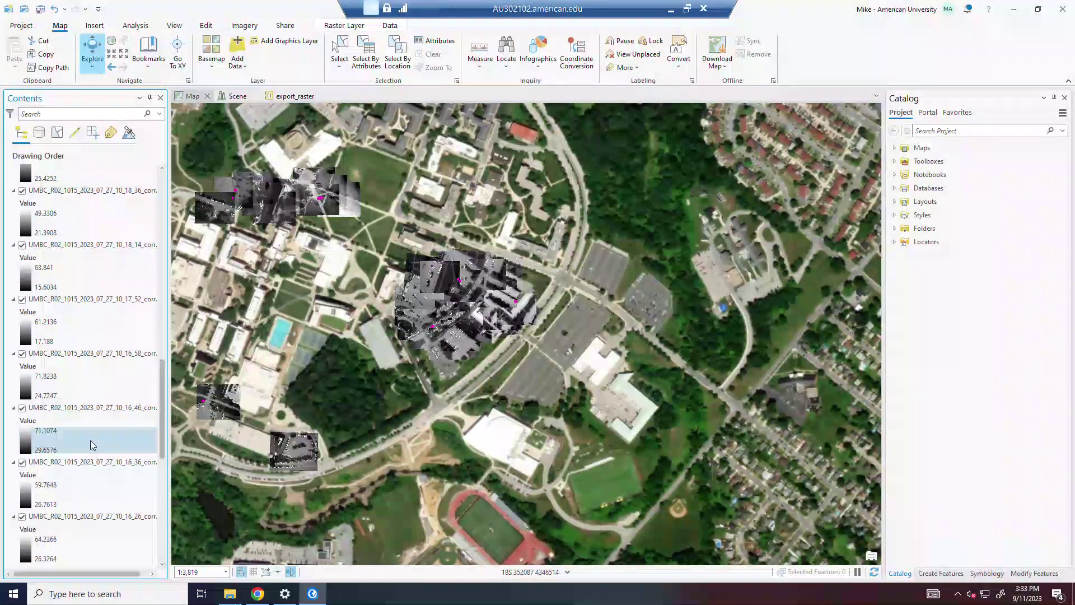
scroll(92, 444, down, 14)
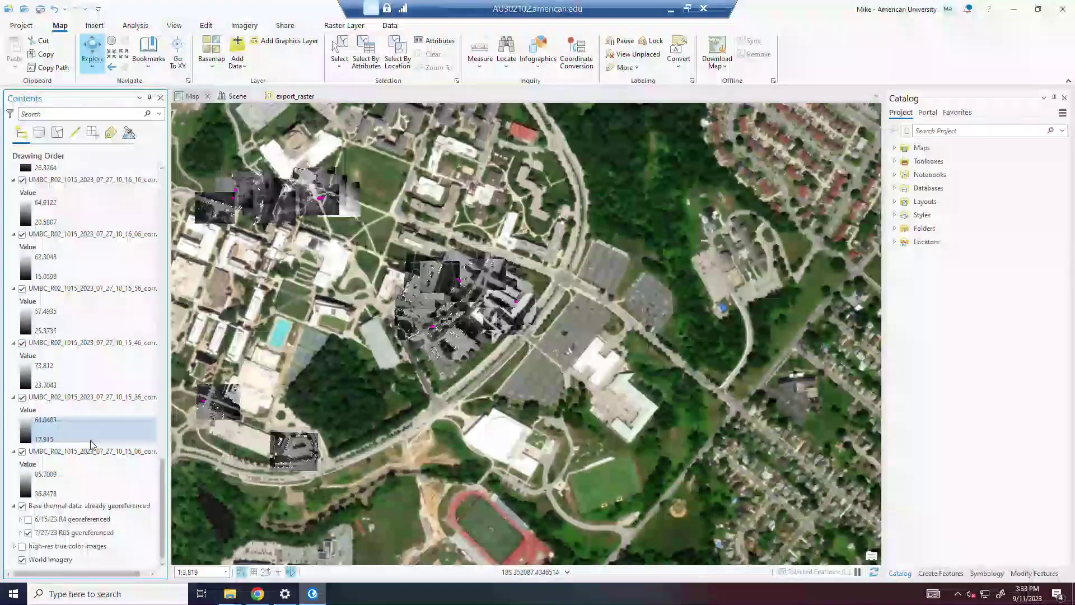
shift+click(94, 452)
right_click(98, 453)
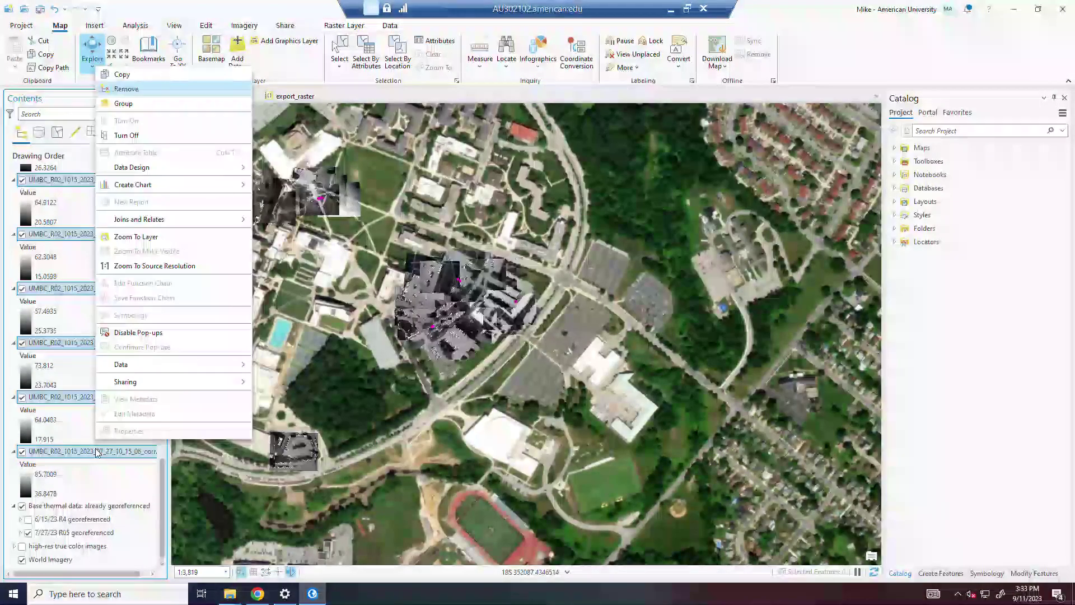
click(127, 135)
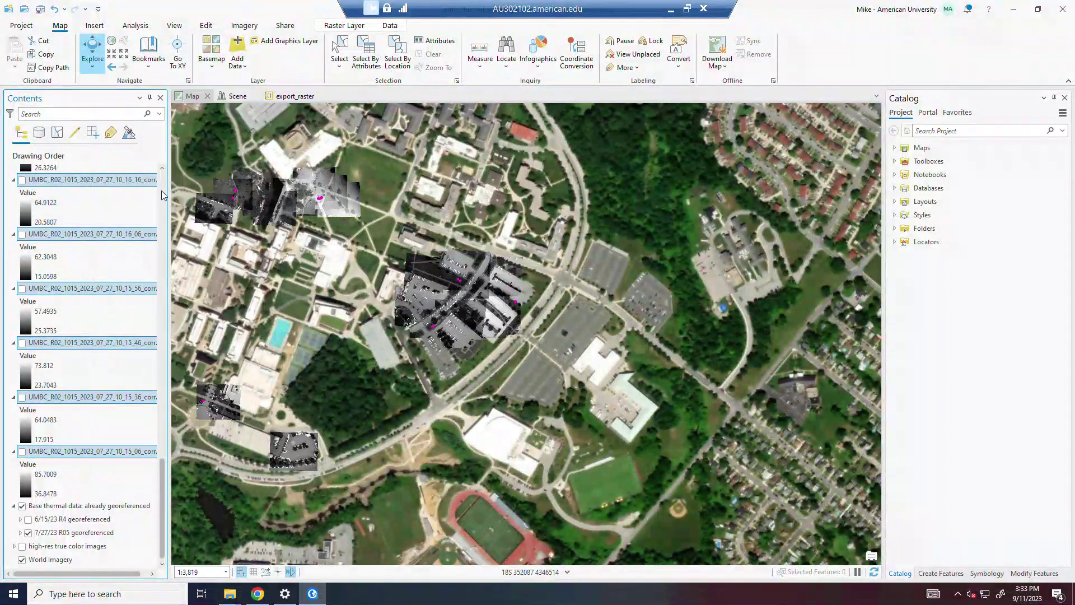
- Turn on the UMBC_R02_1015_2023_07_27_10_22_34_corr.tif layer and make it the only selected layer
click(163, 195)
scroll(115, 193, down, 1)
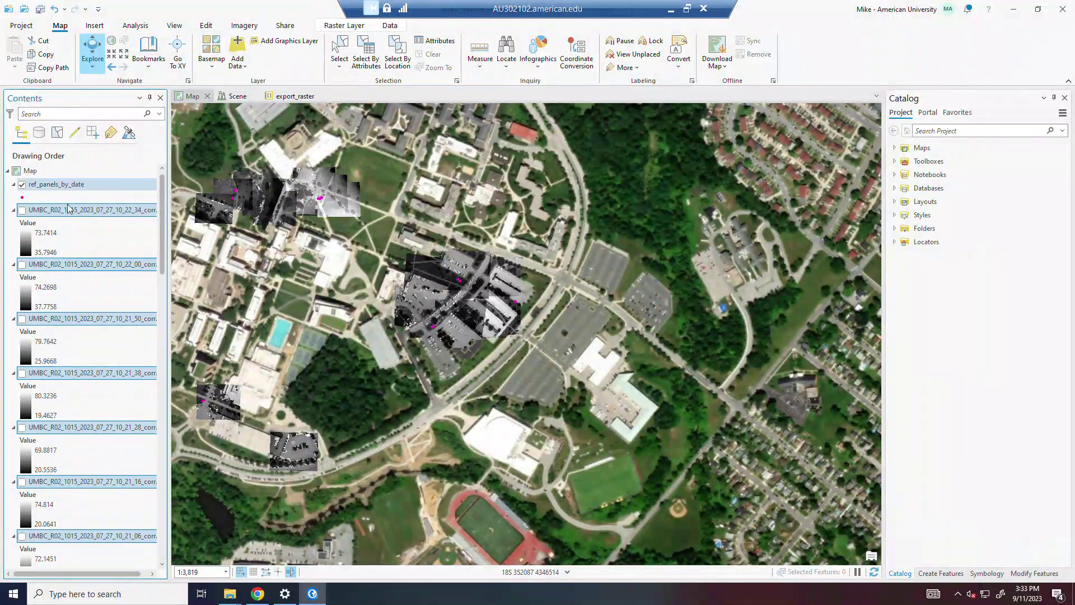
click(22, 210)
click(92, 241)
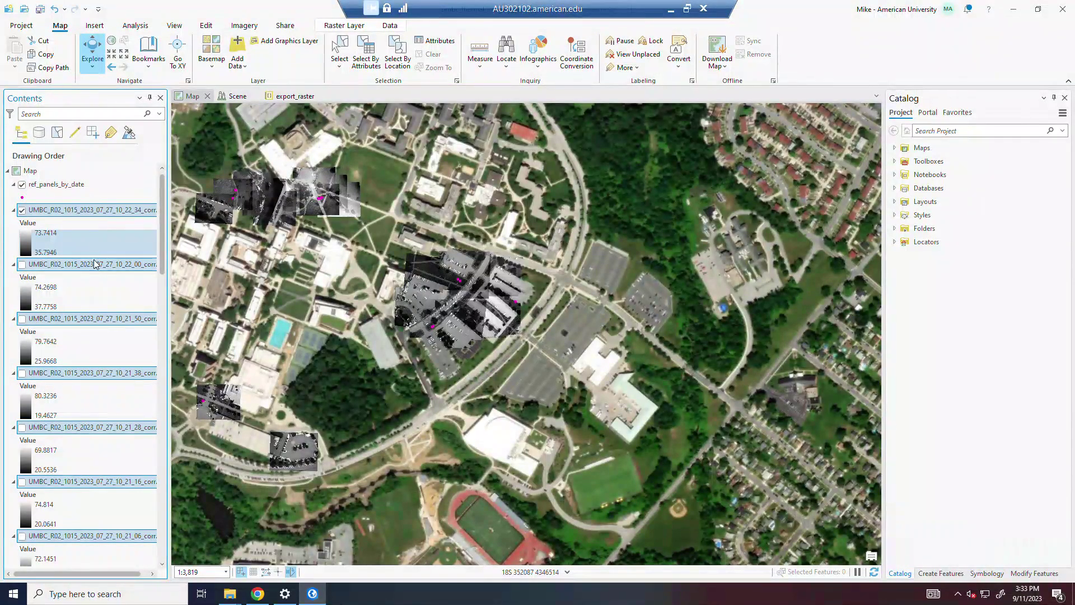
click(83, 294)
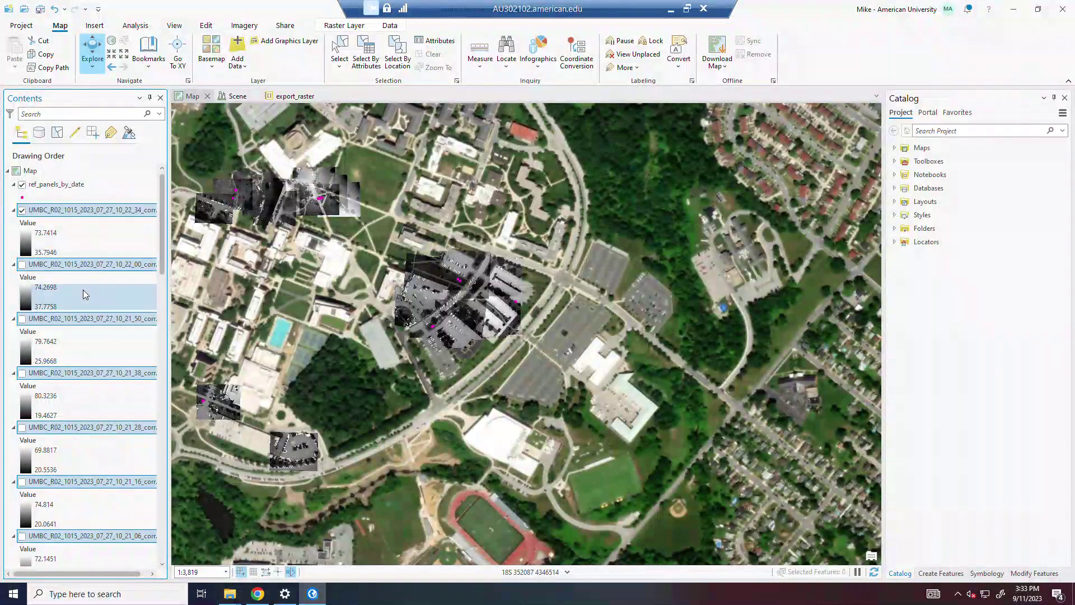
click(112, 216)
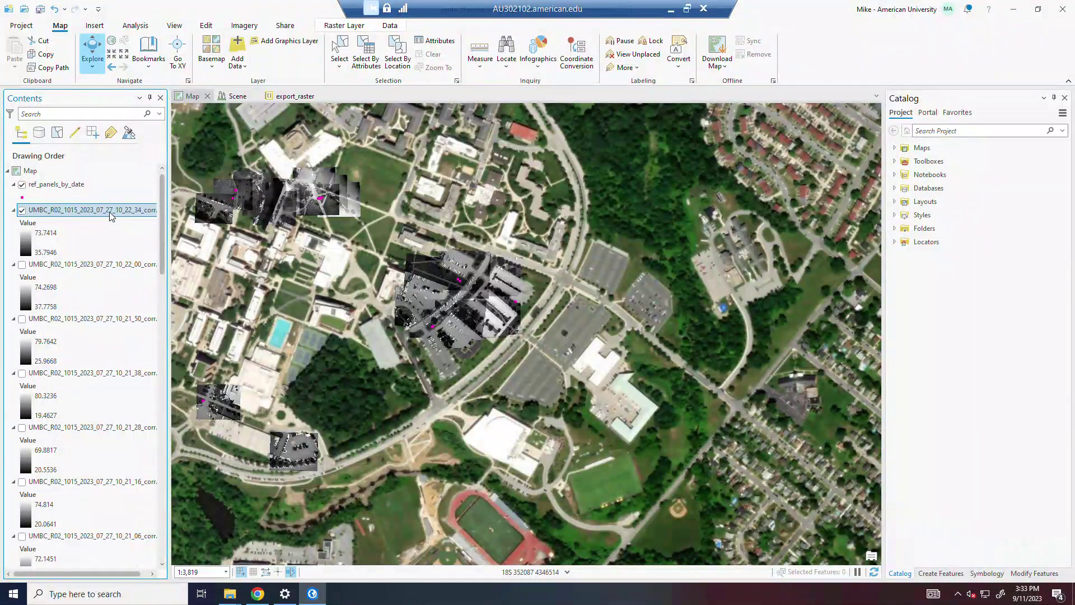
- Start georeferencing the UMBC_R02_1015_2023_07_27_10_22_34_corr.tif layer and activate Add Control Points
click(249, 28)
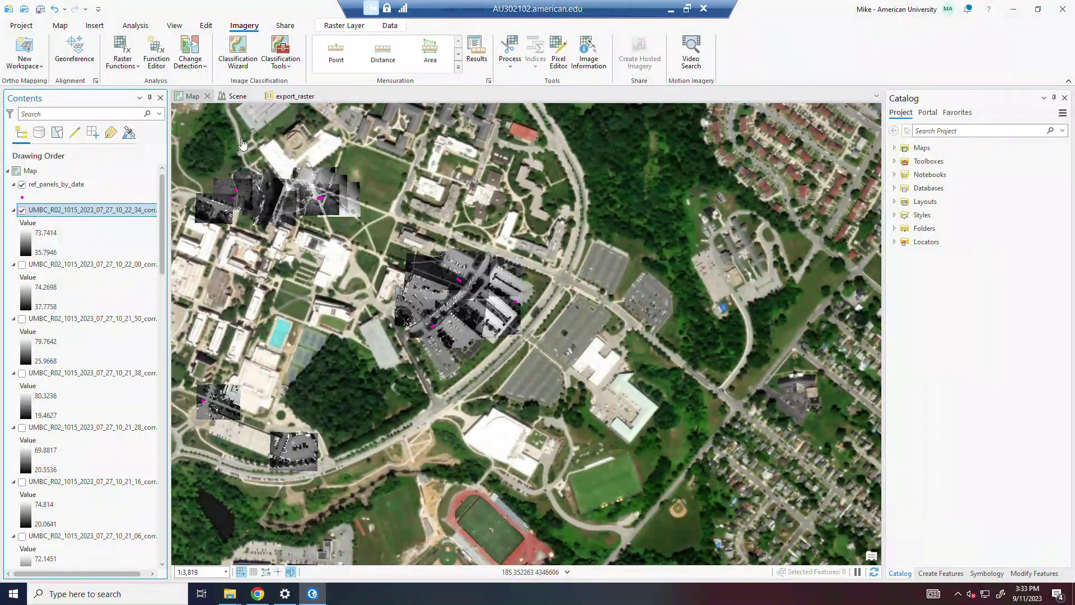
click(74, 49)
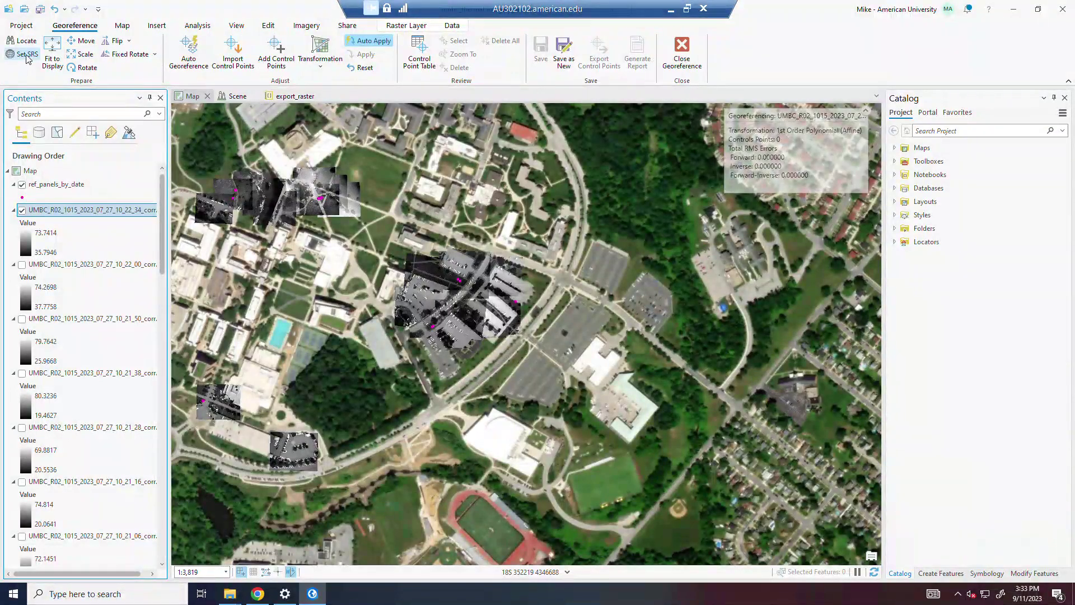
right_click(89, 214)
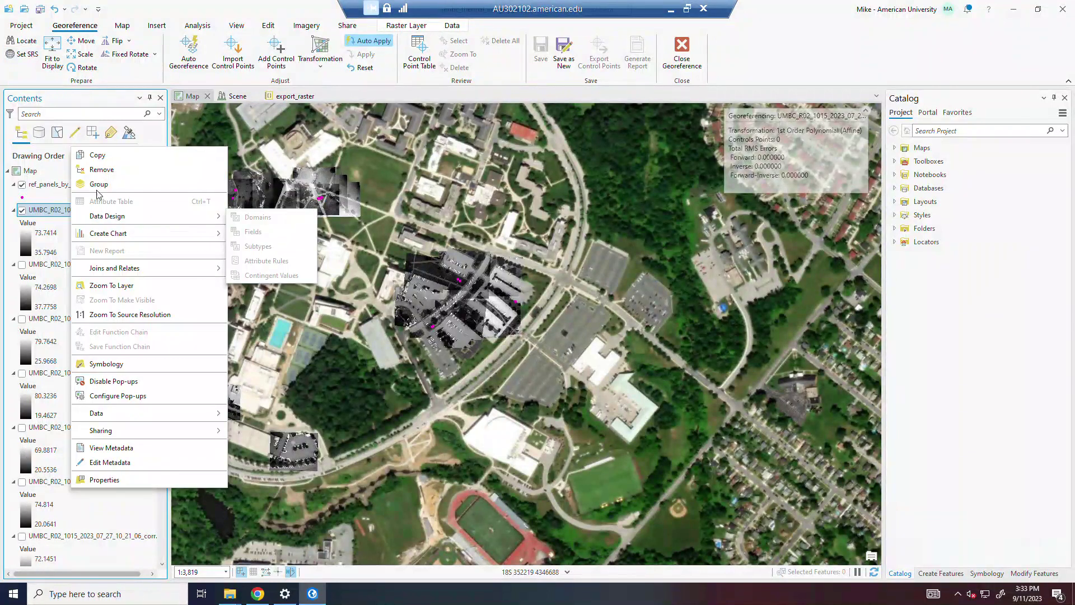
click(107, 285)
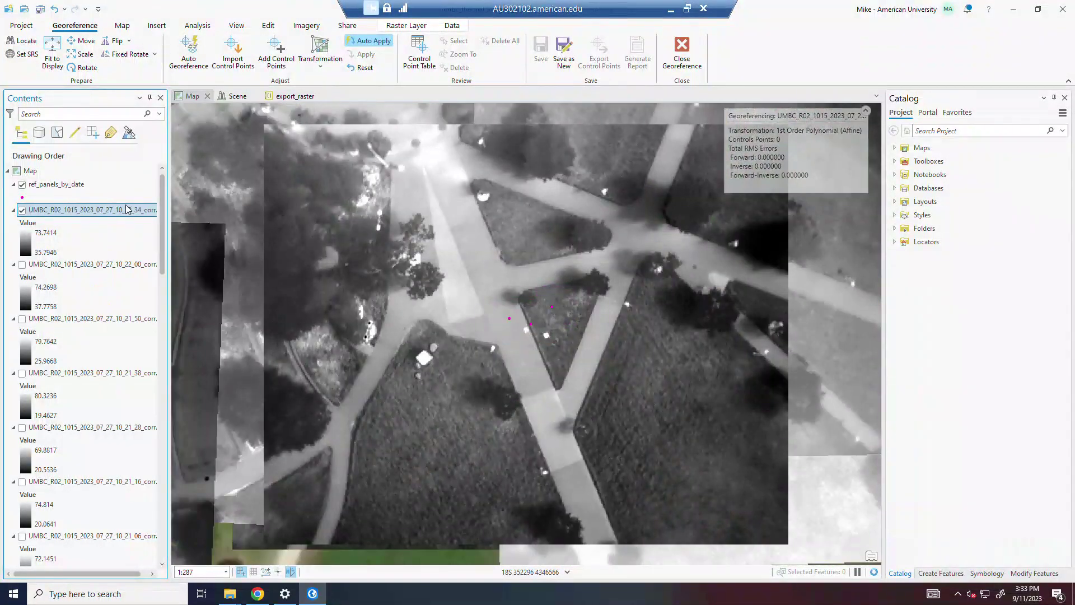
click(267, 59)
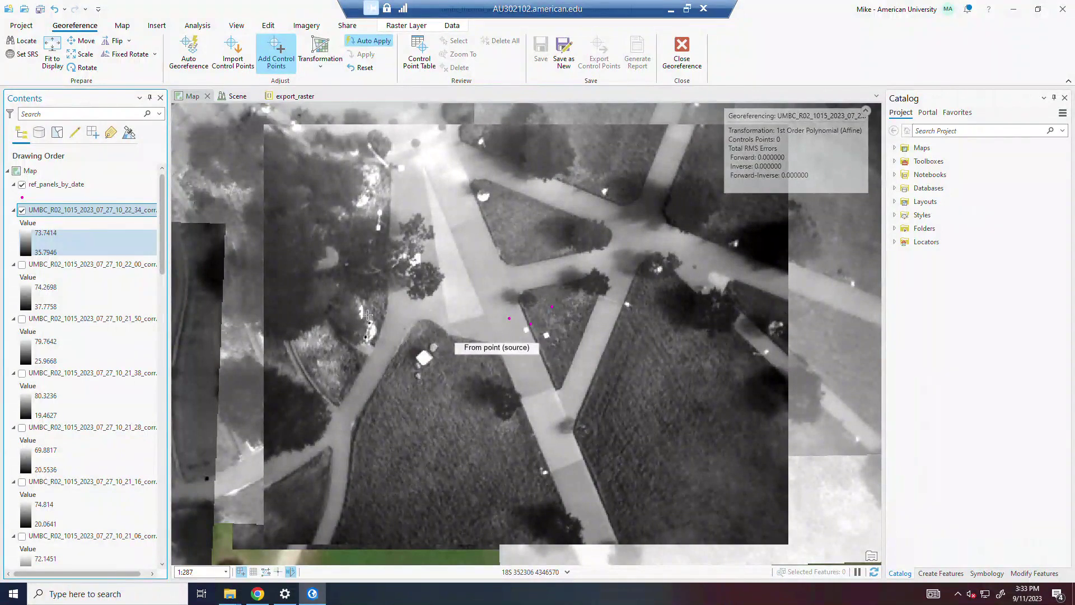
- Start a definition query on the ref_panels_by_date layer using the Date field with the is equal to operator
scroll(506, 319, up, 3)
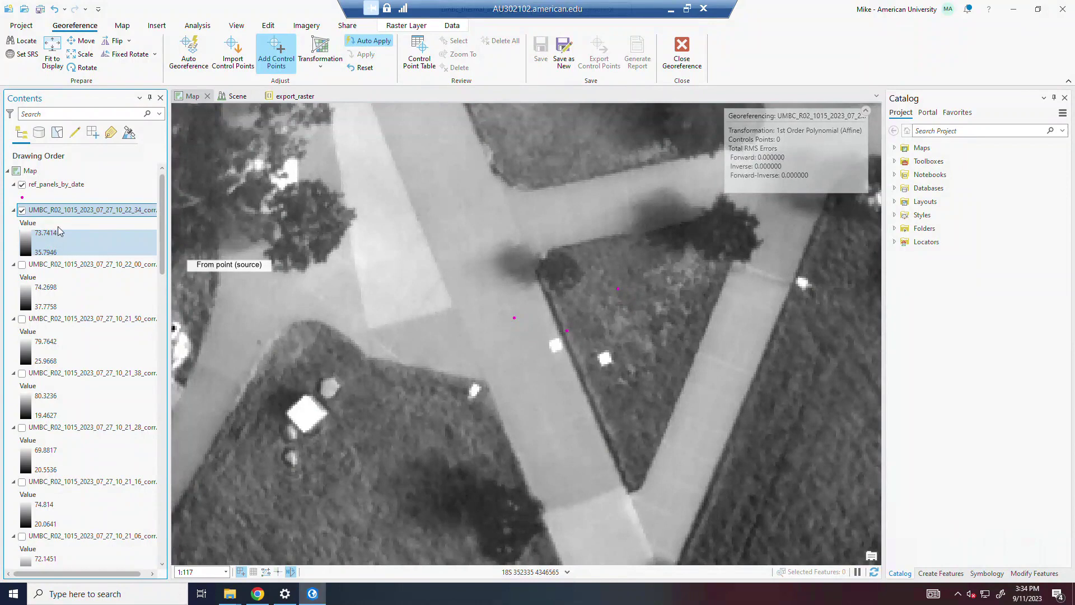
click(76, 185)
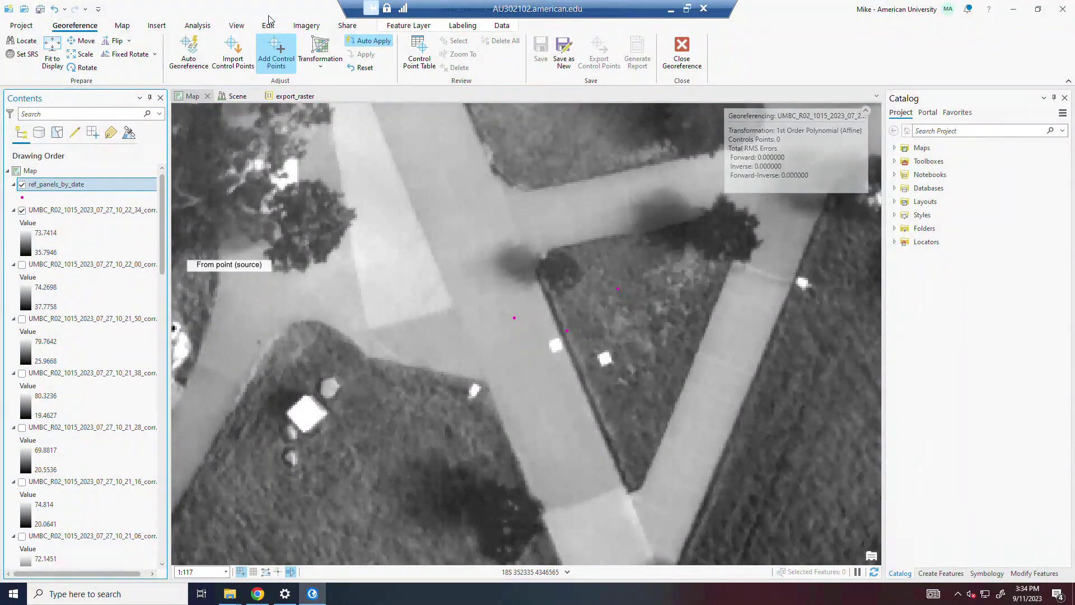
double_click(82, 186)
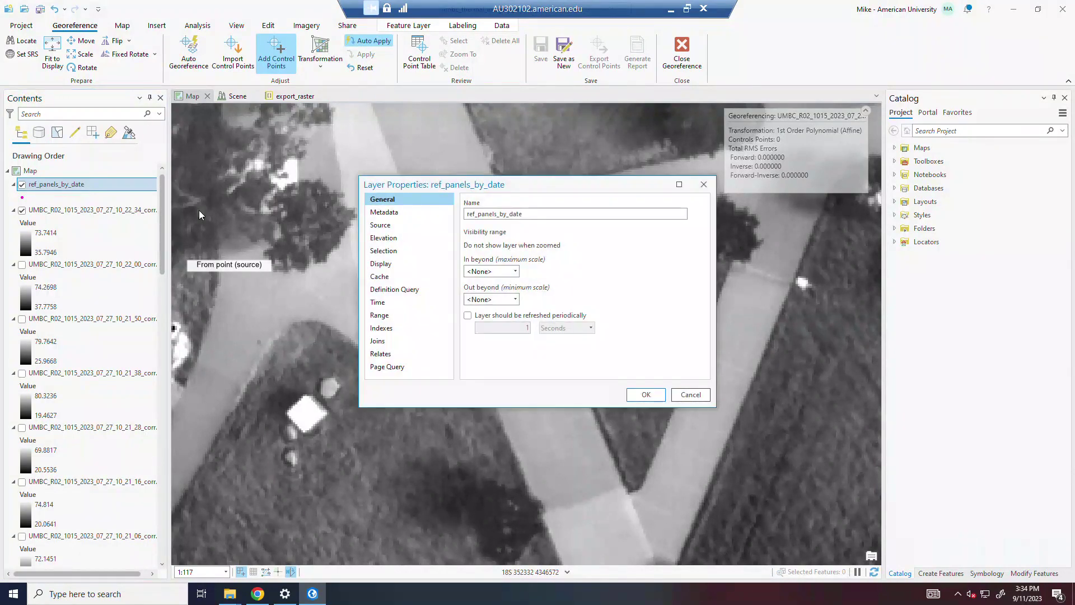
click(394, 289)
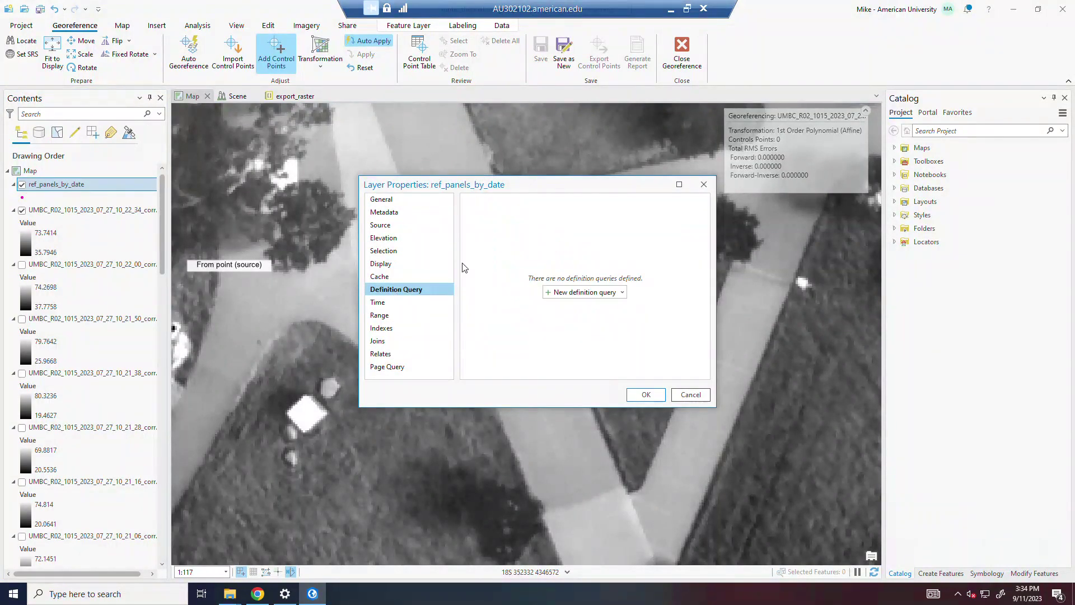
click(583, 292)
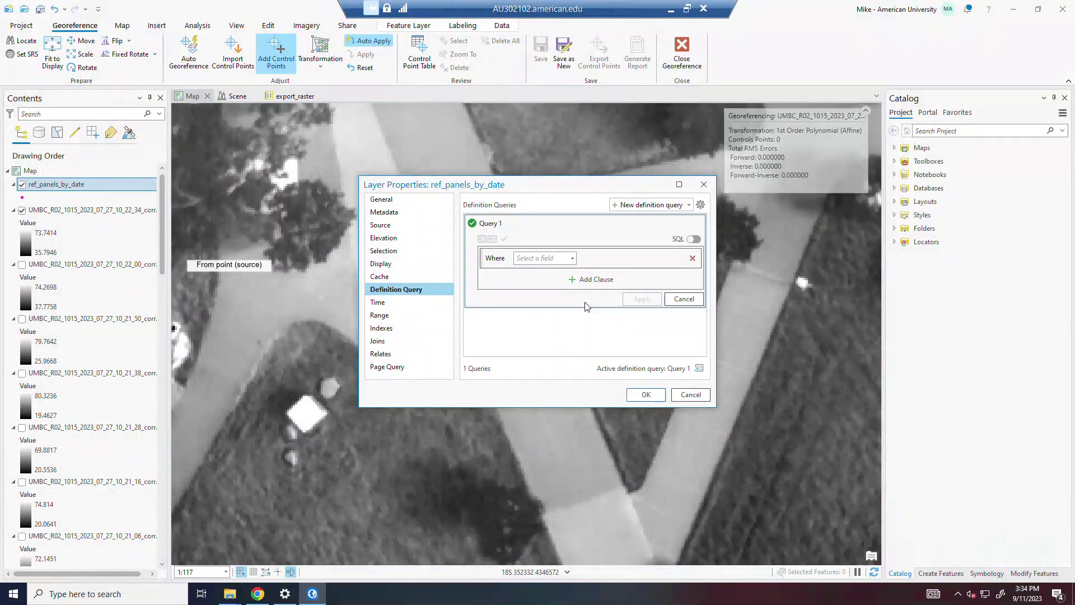
click(573, 258)
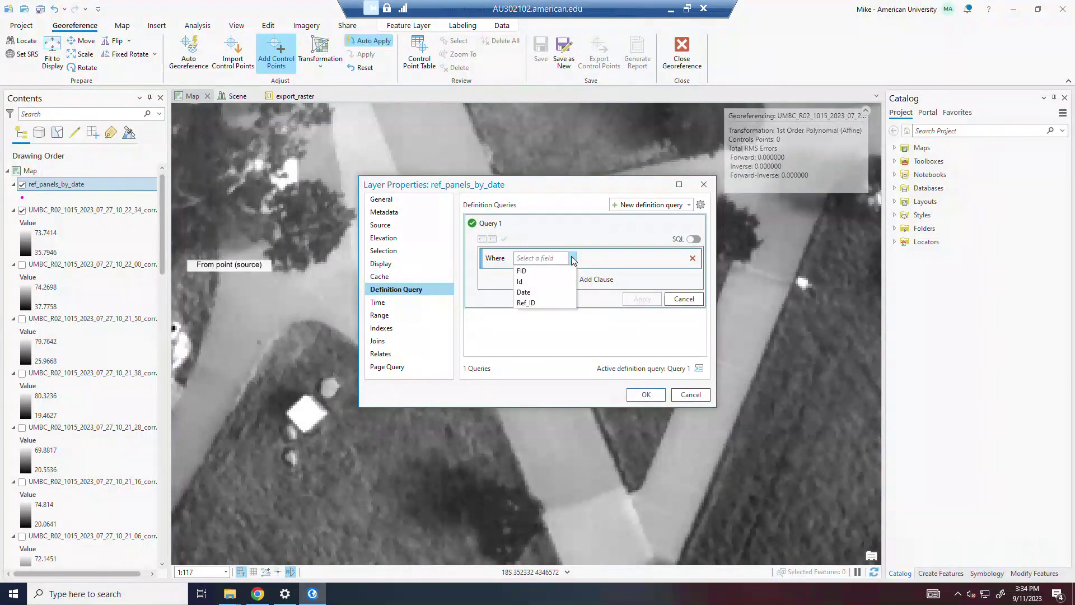
click(547, 293)
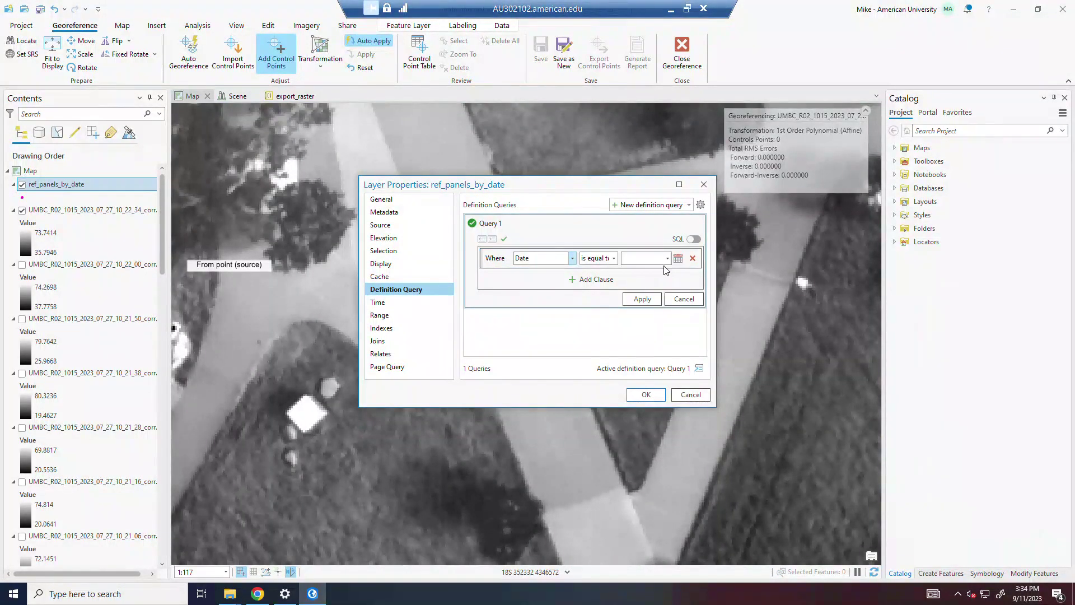
- Set the definition query's date to 7/27/2023 and apply the query to ref_panels_by_date
click(679, 258)
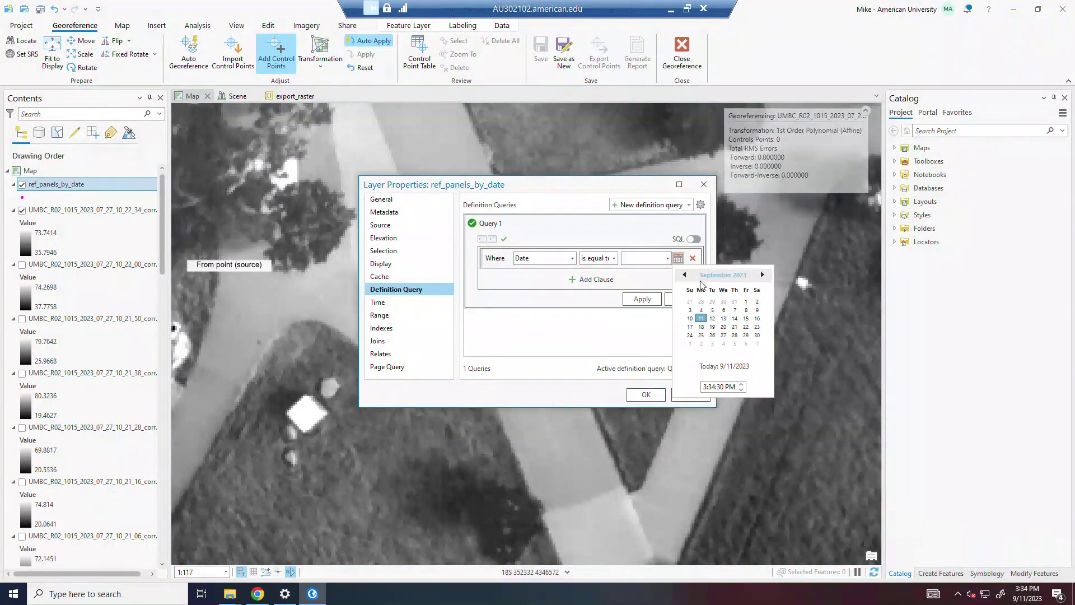
click(683, 276)
click(683, 276)
click(683, 276)
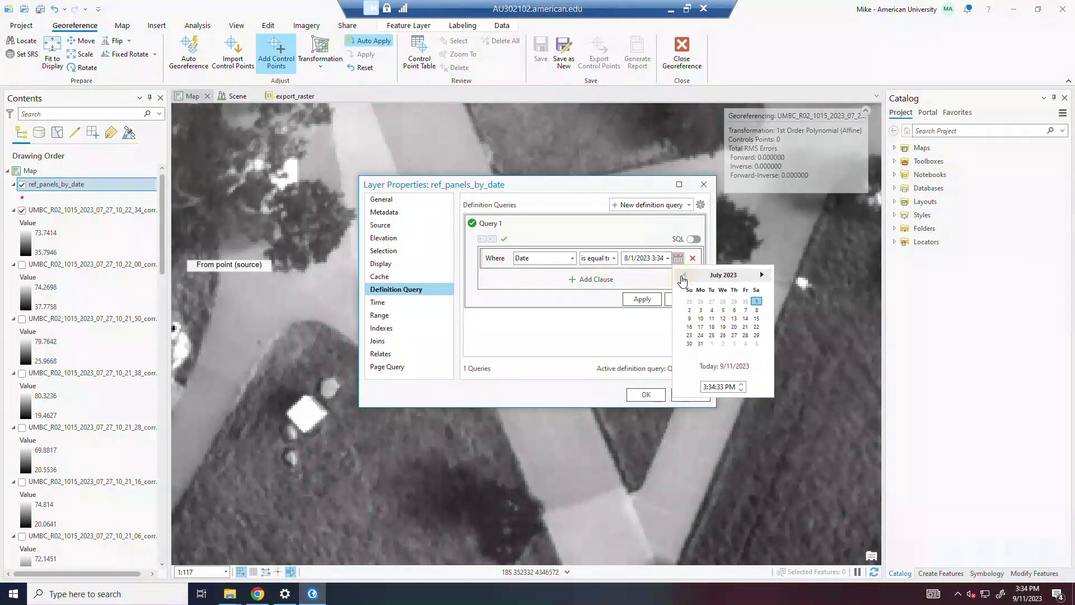
click(735, 335)
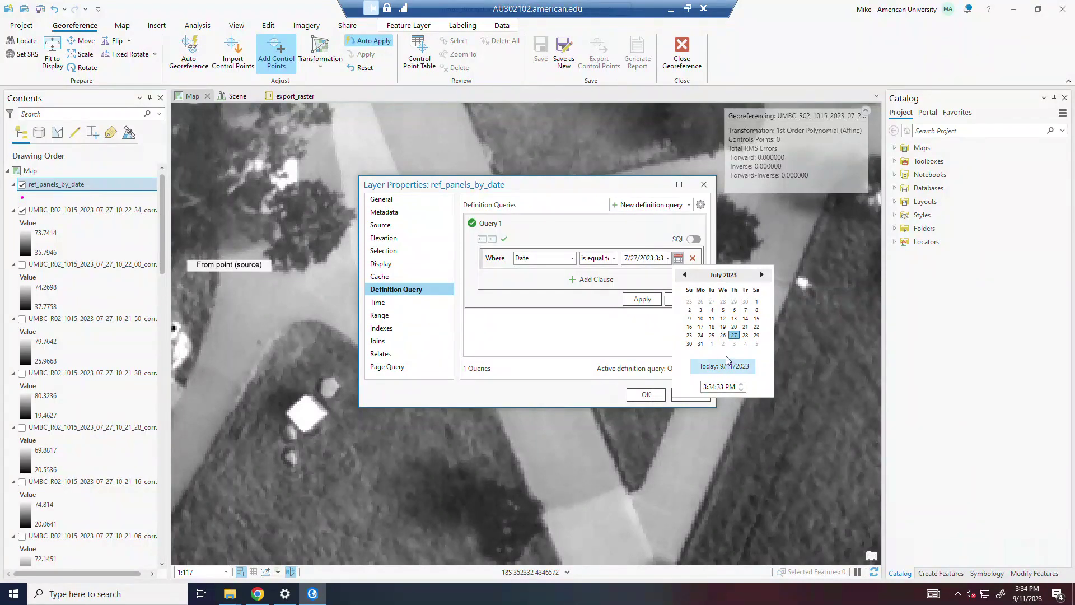
click(656, 358)
click(641, 299)
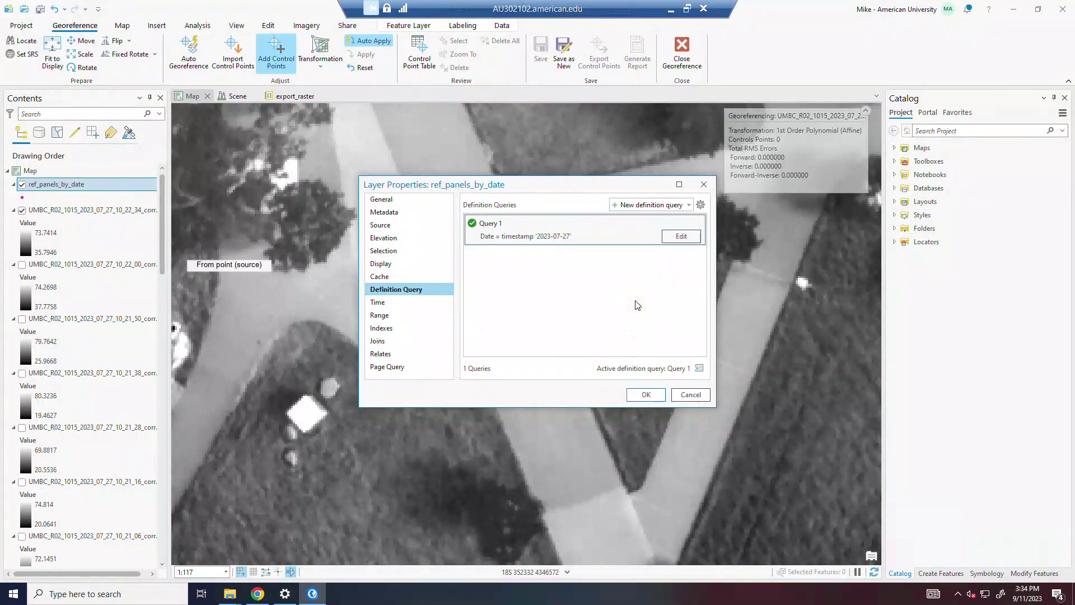
click(646, 394)
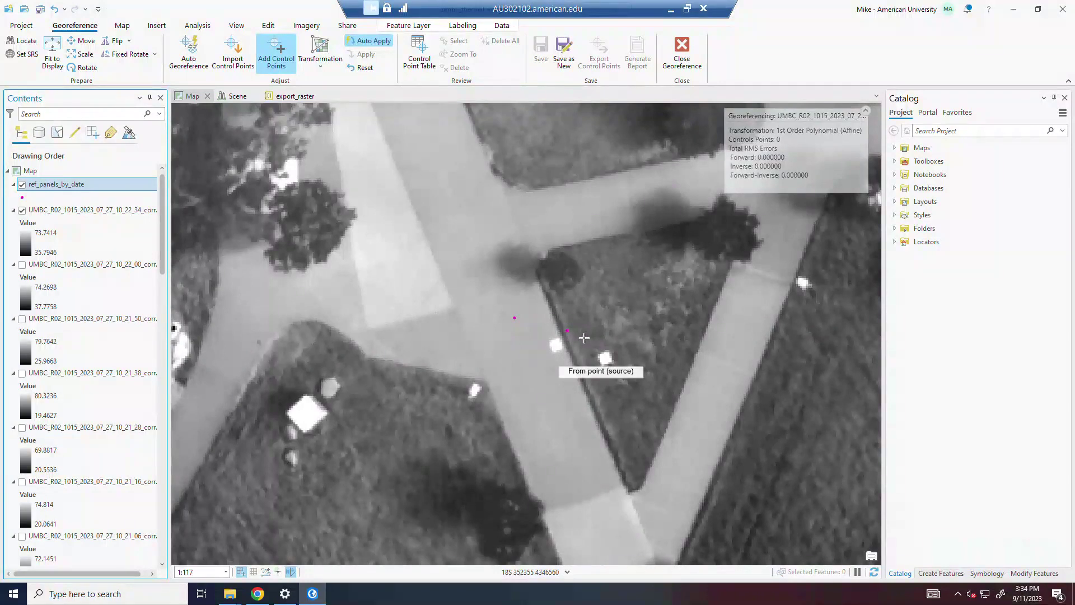
- Add the first control point from the white panel on the central walkway to its matching ref_panels_by_date point on the walkway
scroll(585, 337, down, 3)
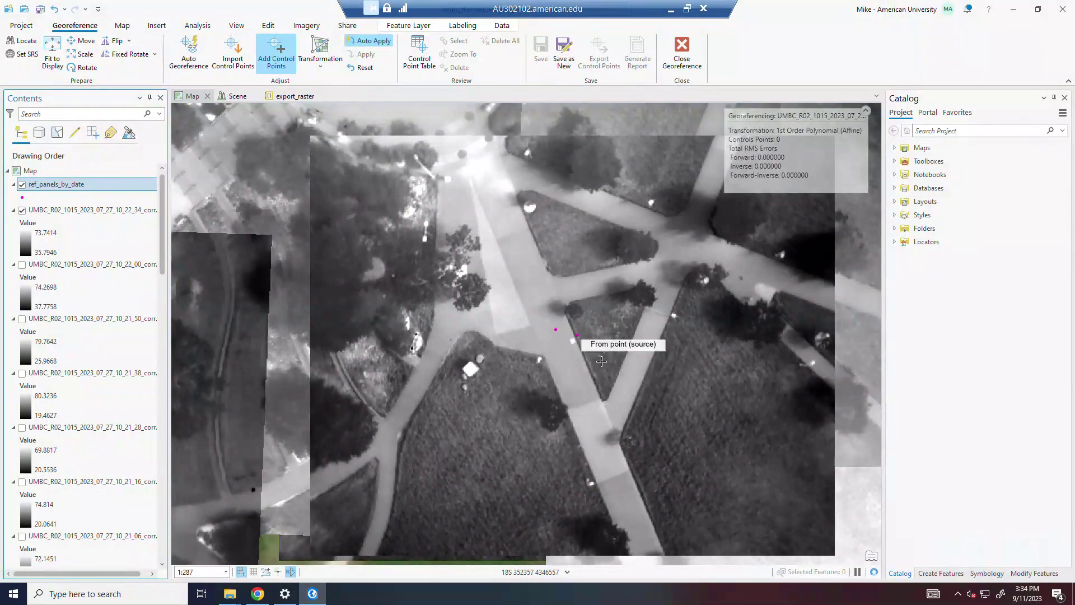
scroll(602, 358, up, 3)
scroll(518, 333, up, 2)
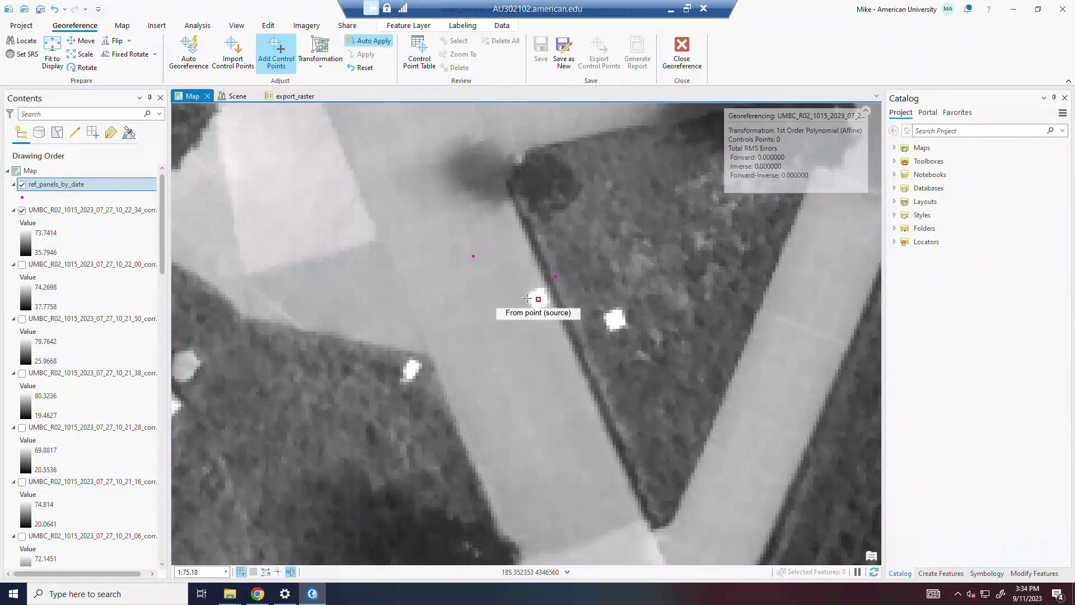
click(539, 299)
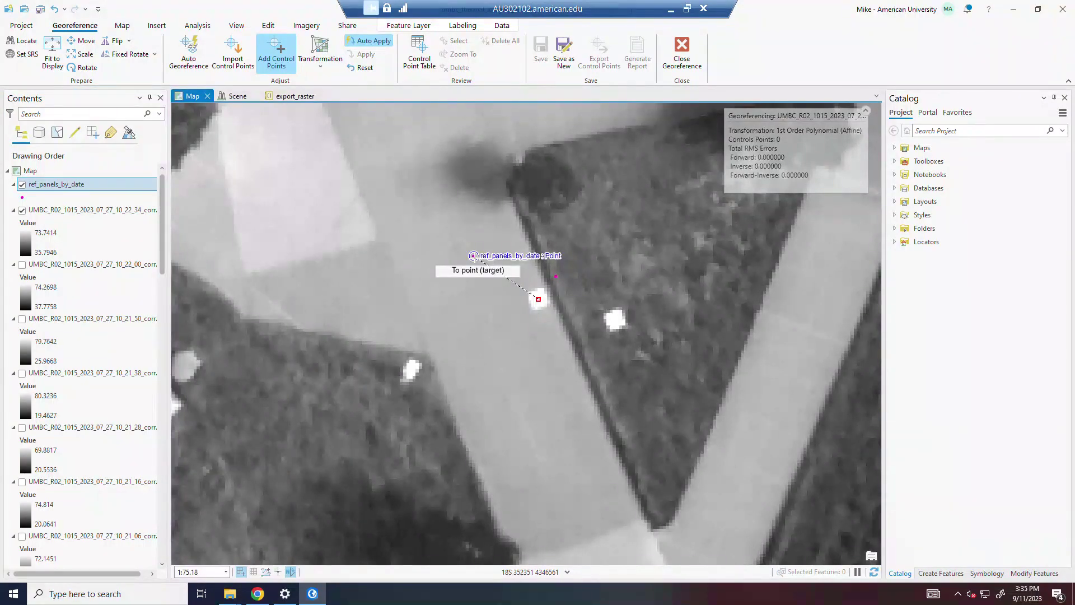
click(473, 256)
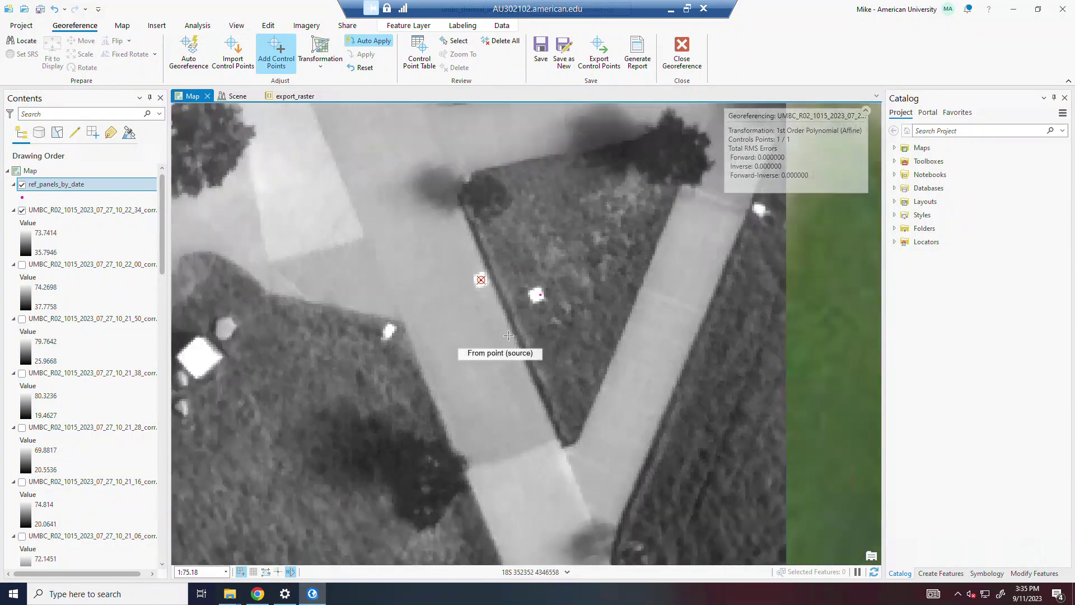
- Add a second control point linking the northern tip of the upper triangular lawn to the same corner in the reference imagery
scroll(501, 345, down, 3)
scroll(476, 459, down, 3)
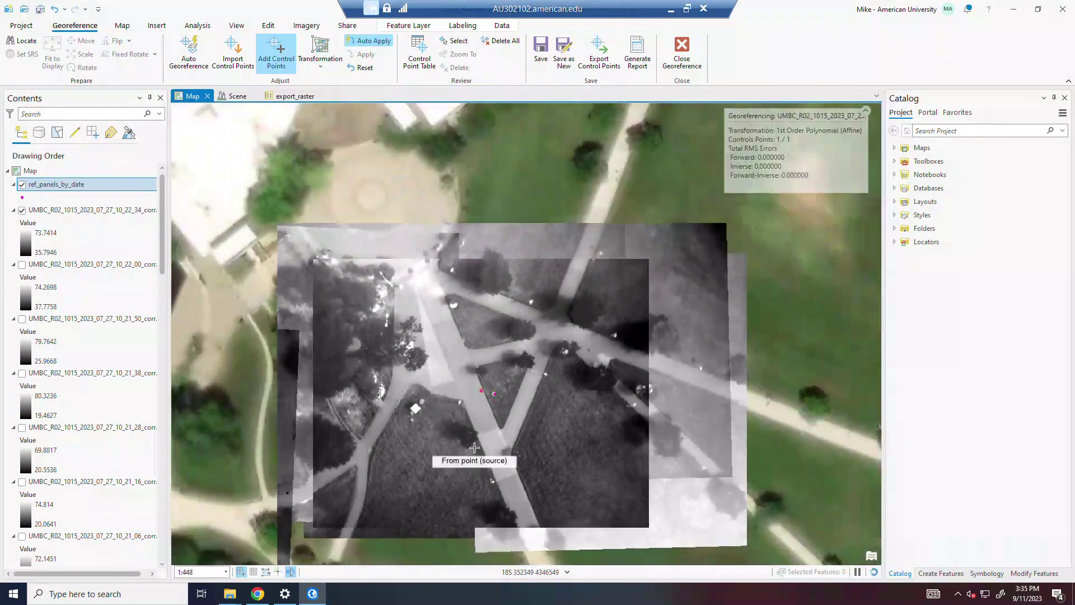
scroll(447, 292, up, 3)
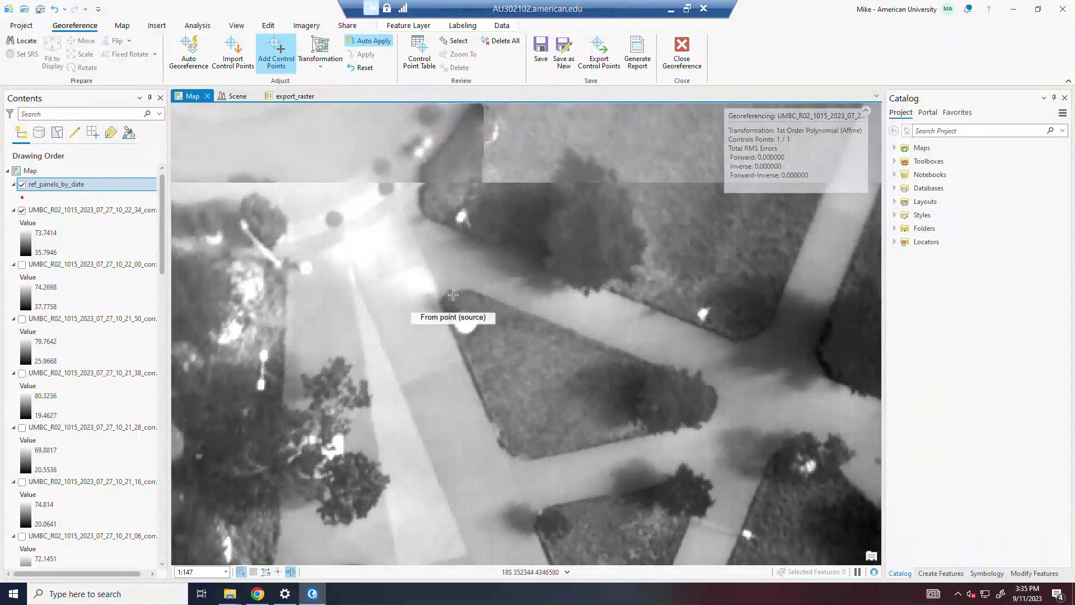
click(447, 294)
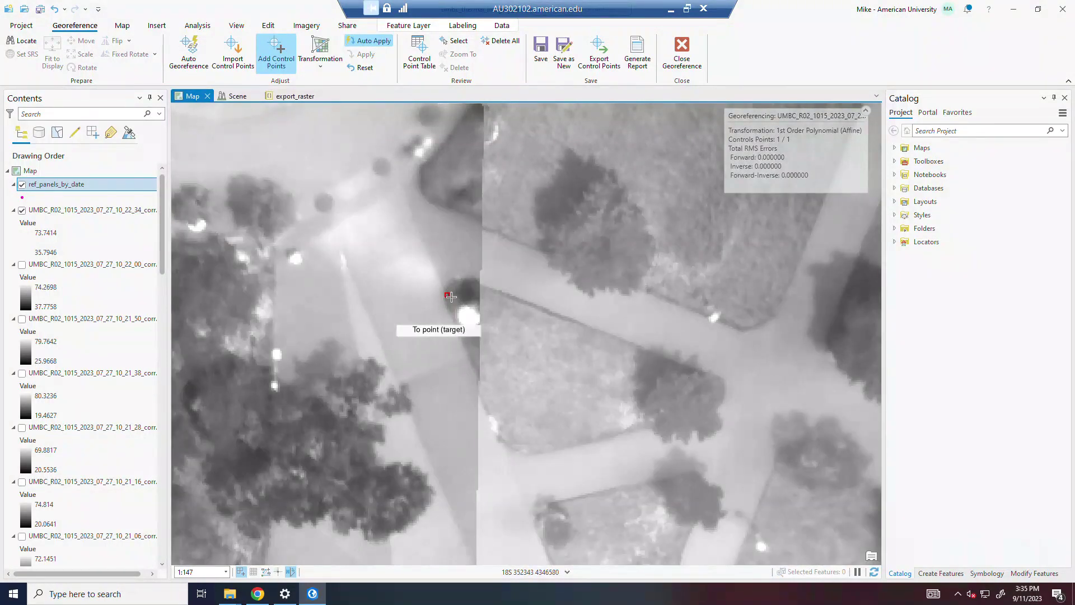
click(453, 284)
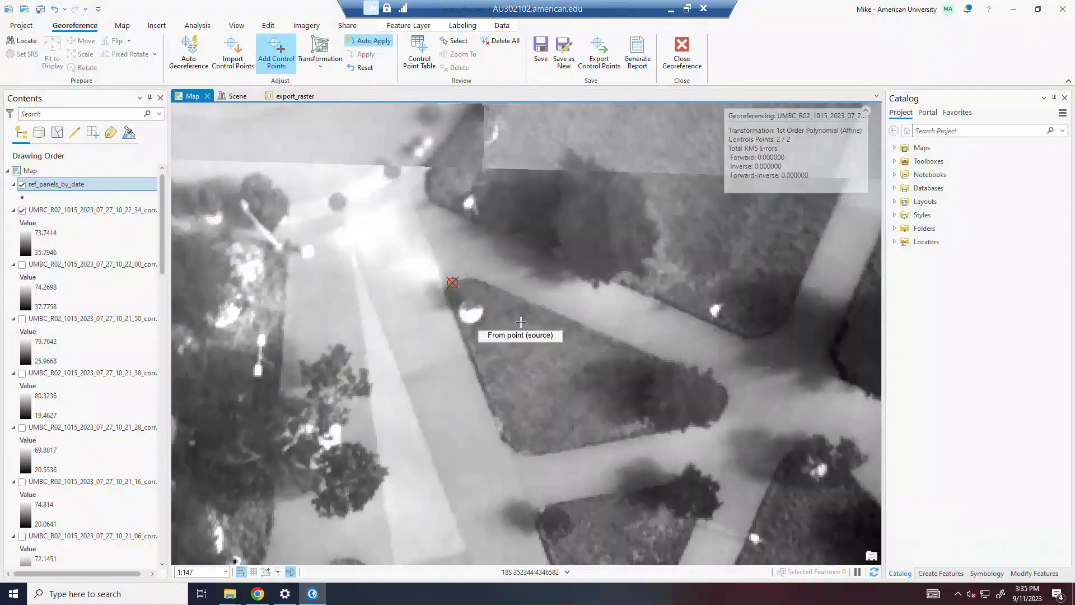
scroll(539, 328, down, 4)
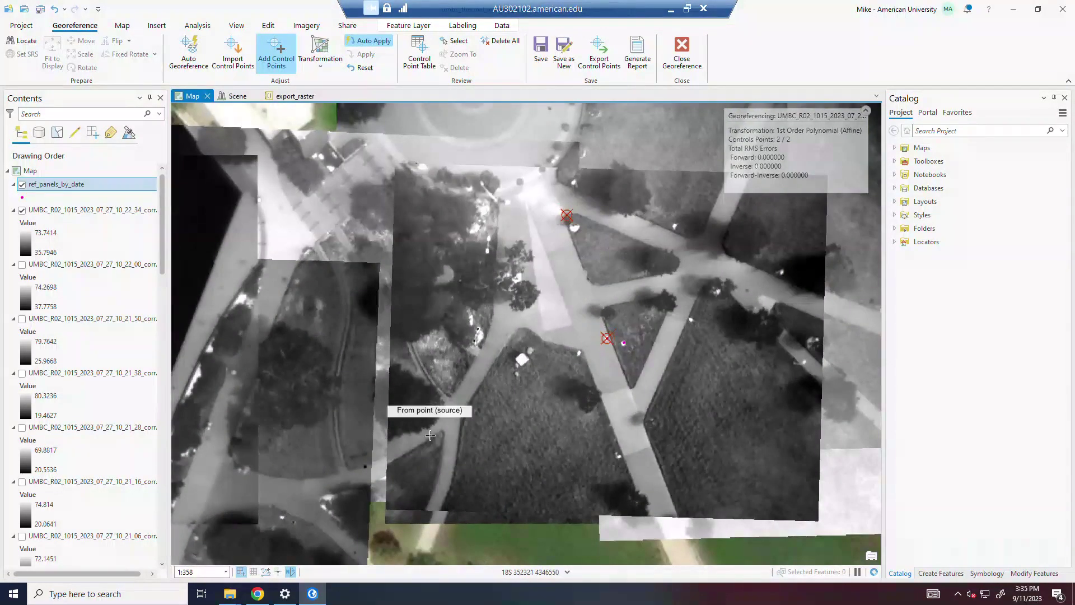
scroll(432, 465, up, 4)
click(457, 418)
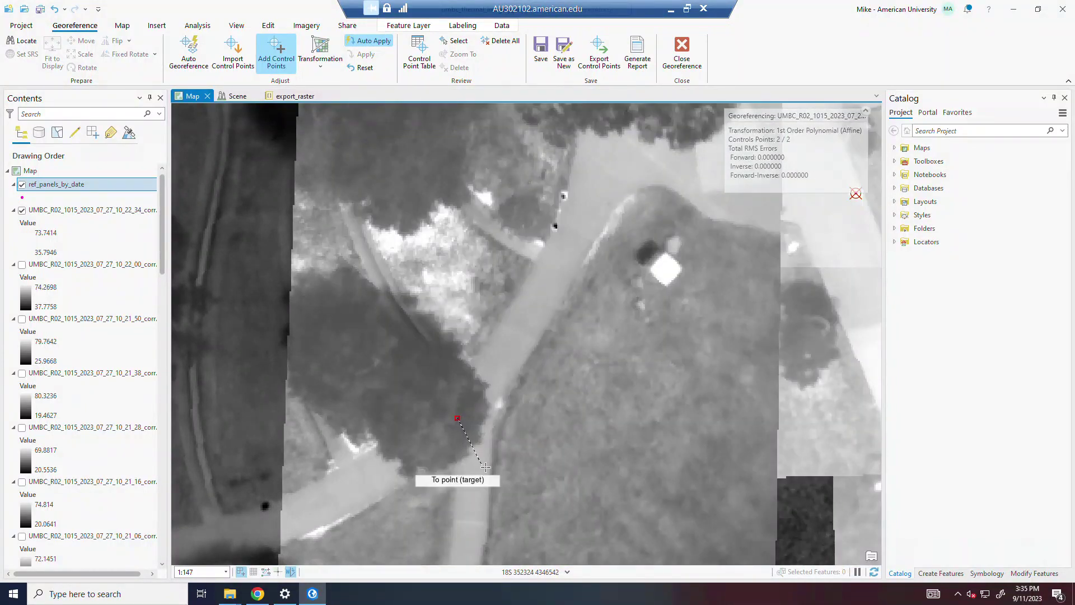
key(Escape)
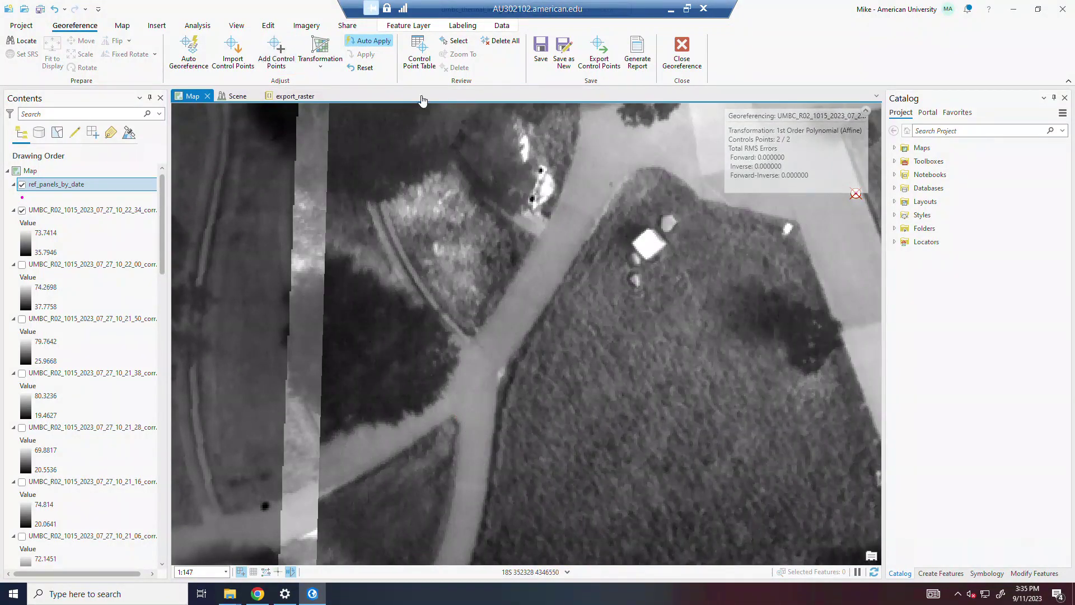
- Reactivate Add Control Points and link the diagonal path's northwest edge, west of the large white square, to its reference location
click(282, 58)
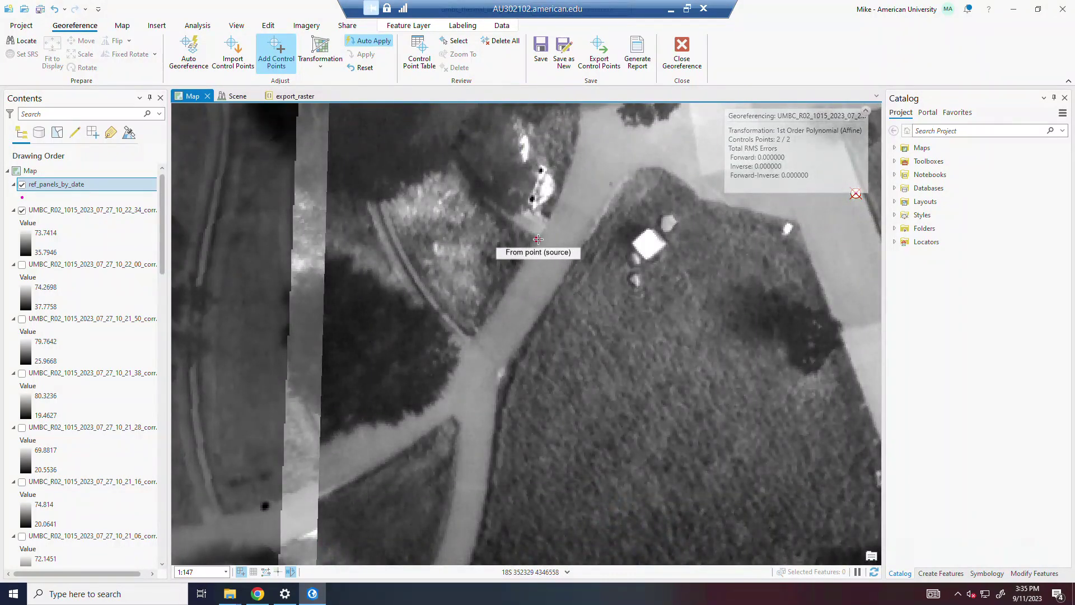
click(538, 240)
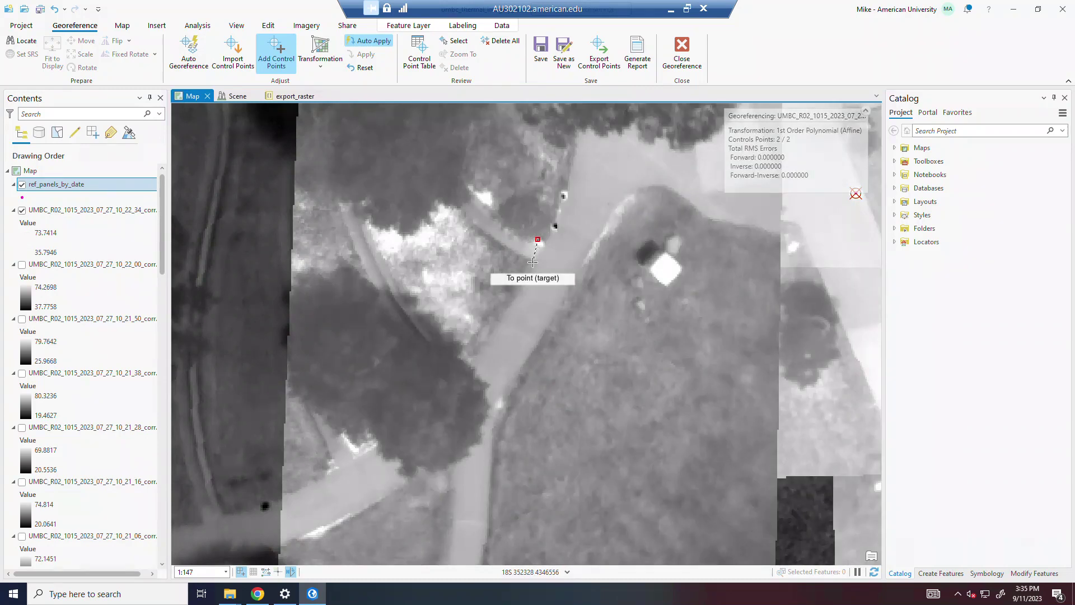
click(532, 263)
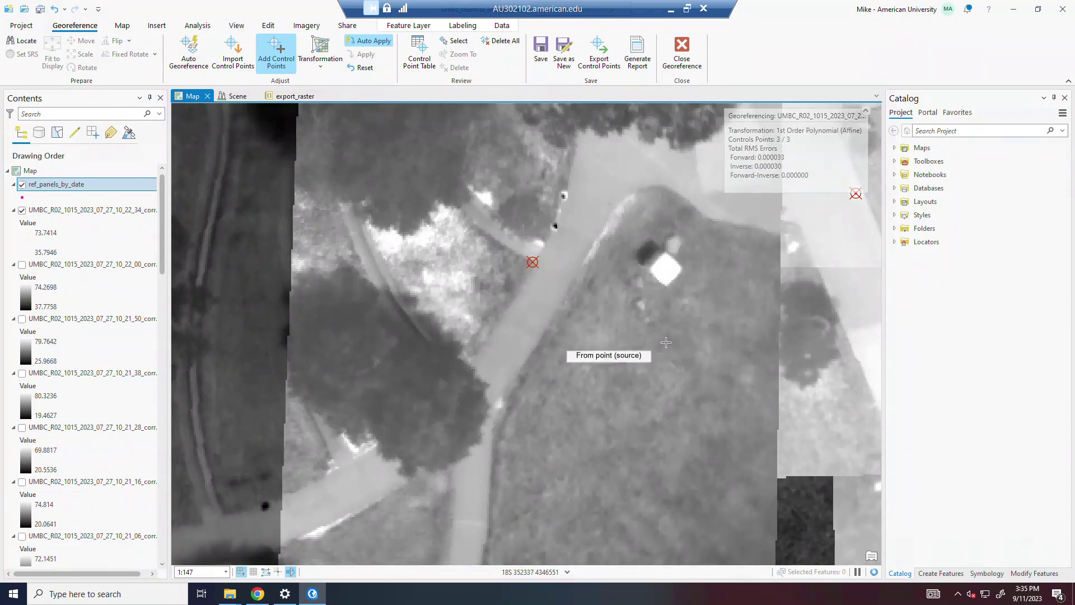
- Add a fourth control point linking the east edge of the northeastern path to the same edge in the reference imagery
scroll(667, 342, down, 3)
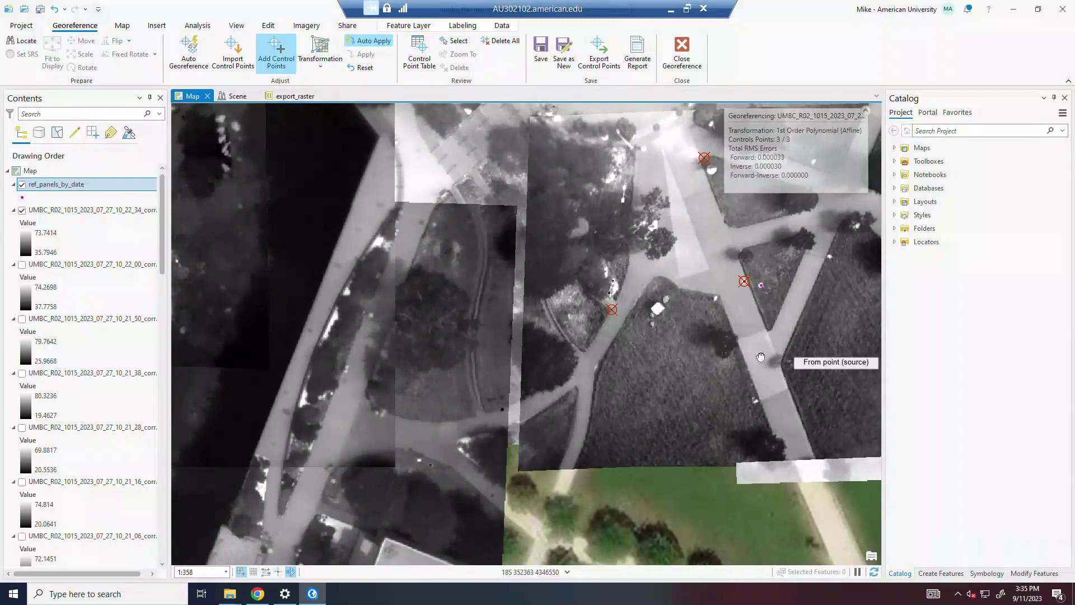
drag(811, 351, 523, 422)
scroll(613, 202, up, 2)
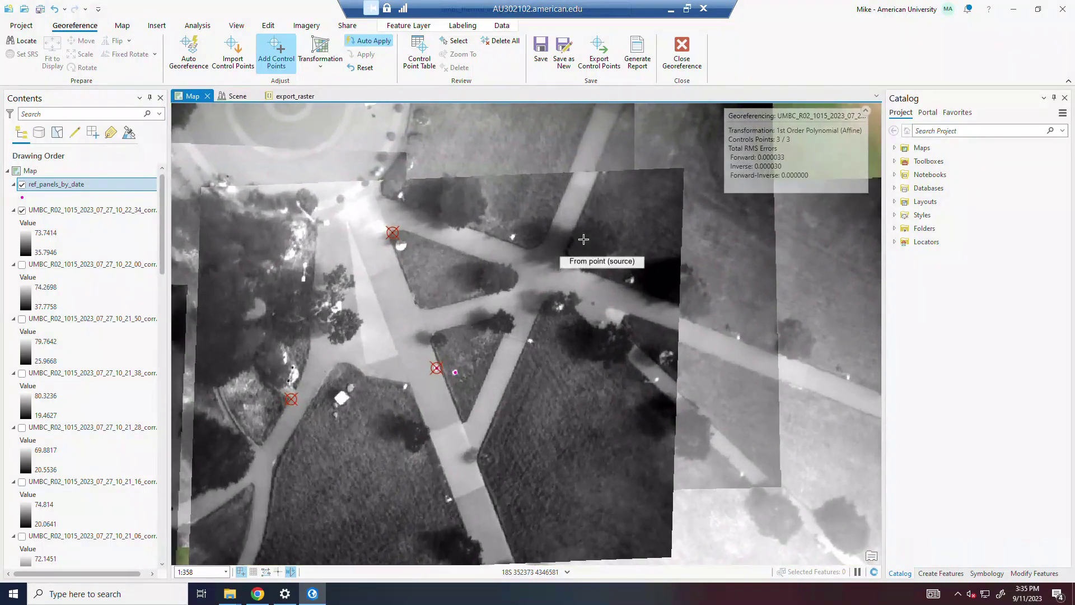
scroll(608, 166, up, 2)
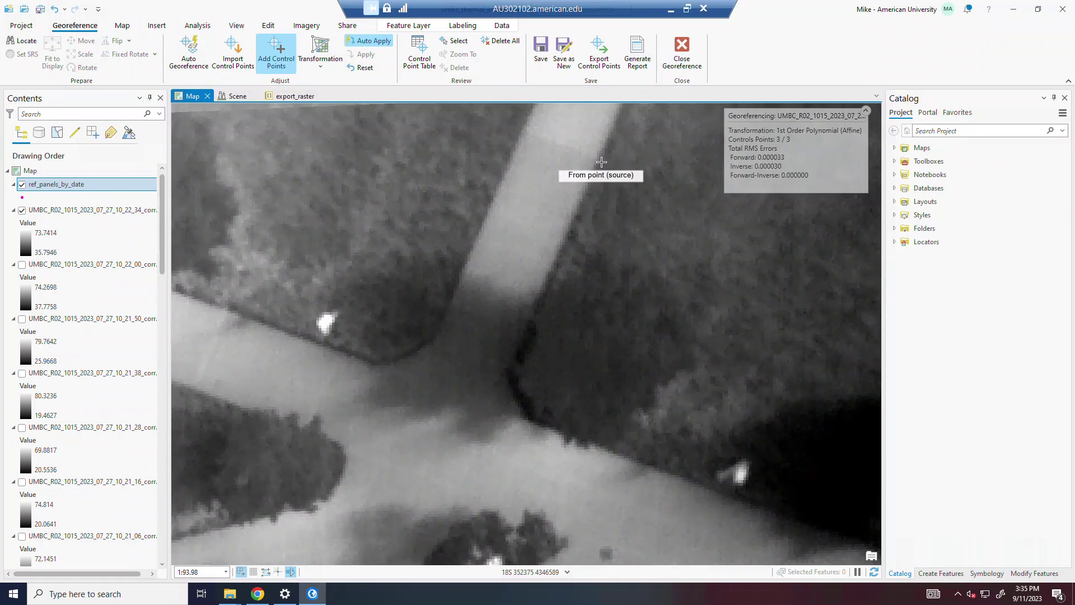
click(598, 159)
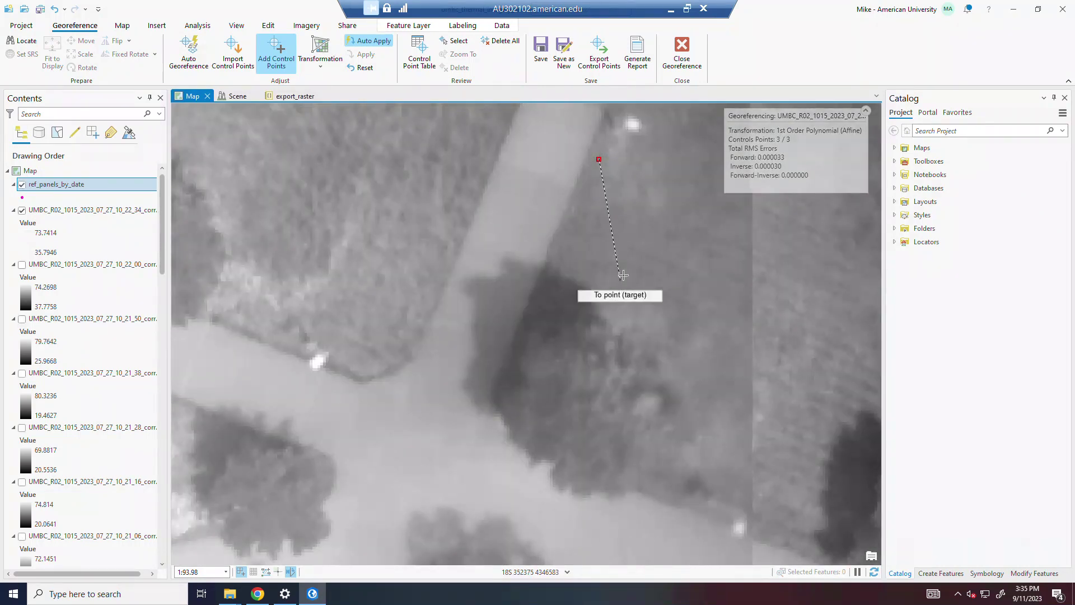
click(572, 189)
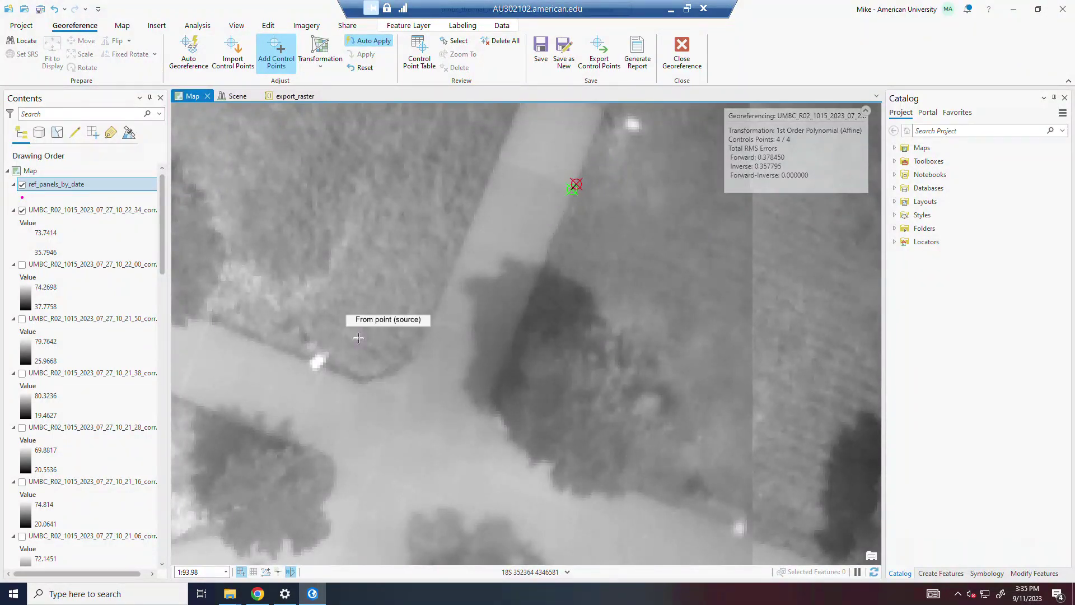
- Add a fifth control point linking the east edge of the southwestern path, south of its fork, to the same edge in the reference imagery
drag(542, 234, 575, 226)
scroll(574, 226, down, 3)
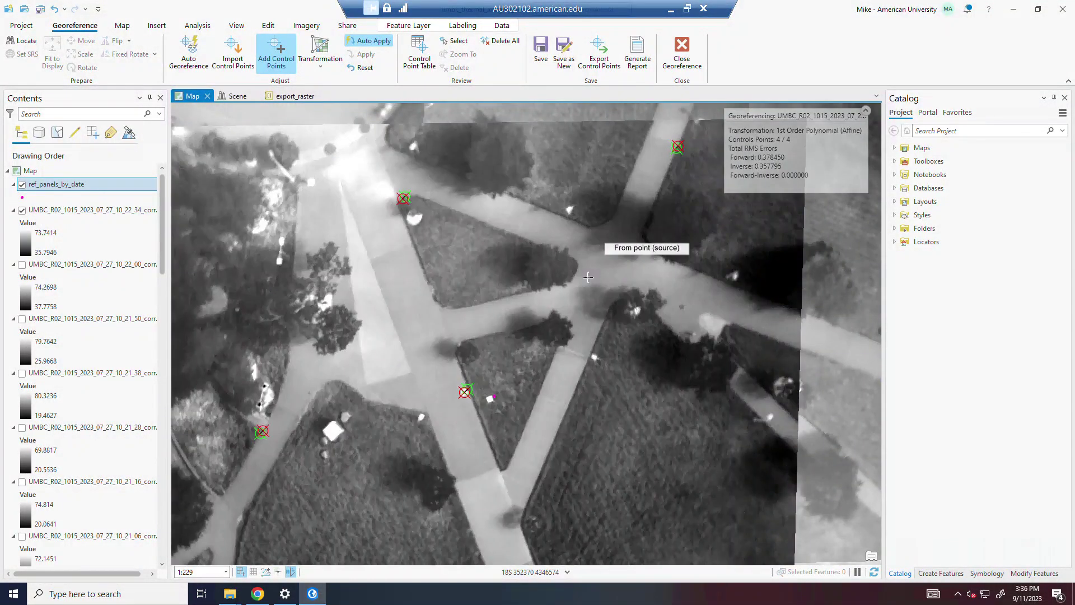
scroll(602, 286, down, 3)
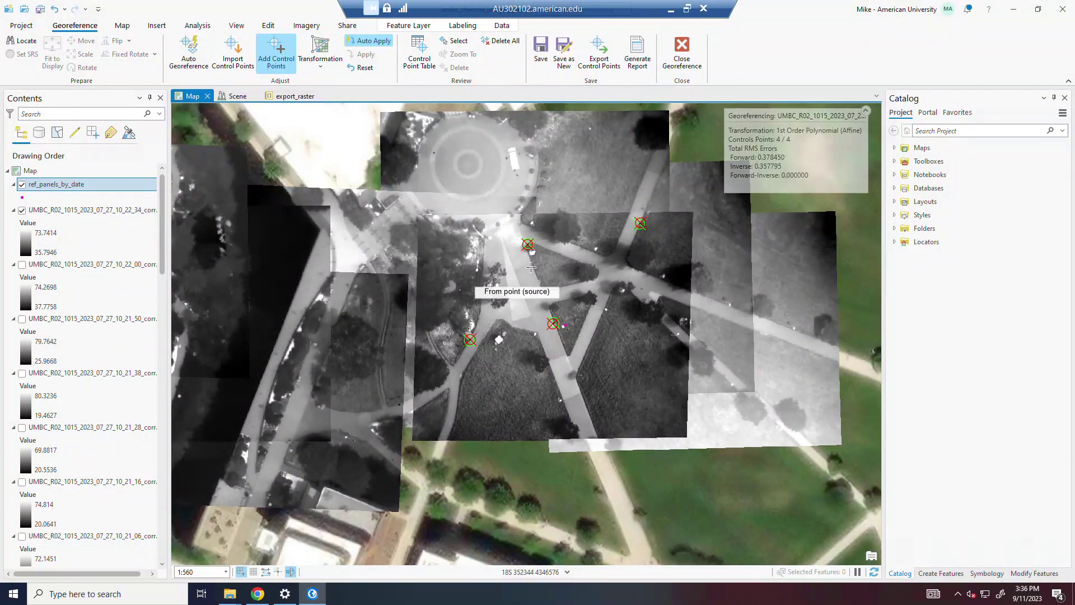
scroll(490, 427, up, 3)
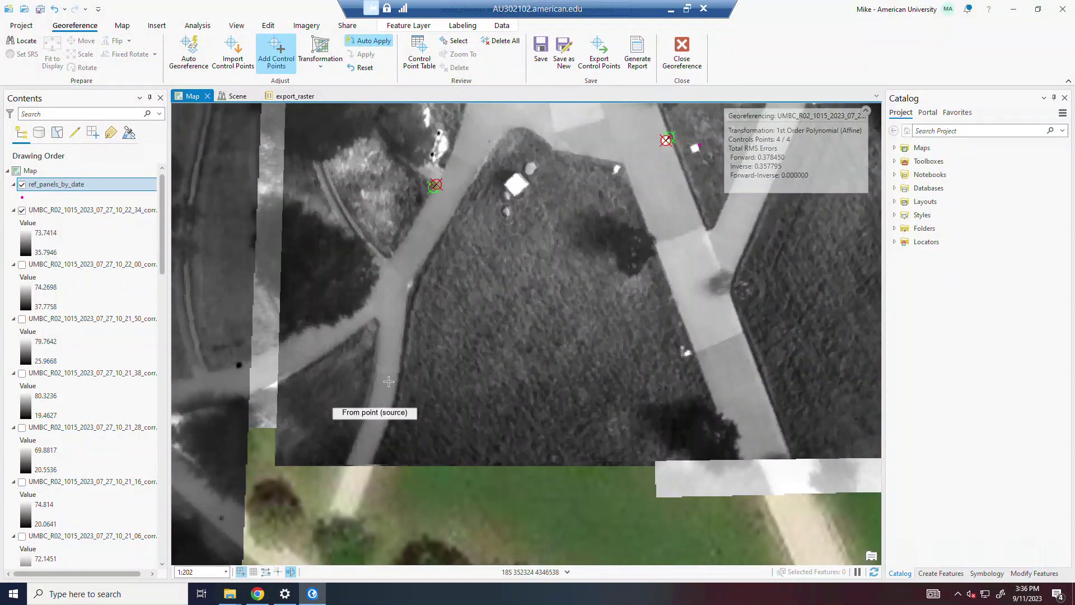
scroll(386, 386, up, 2)
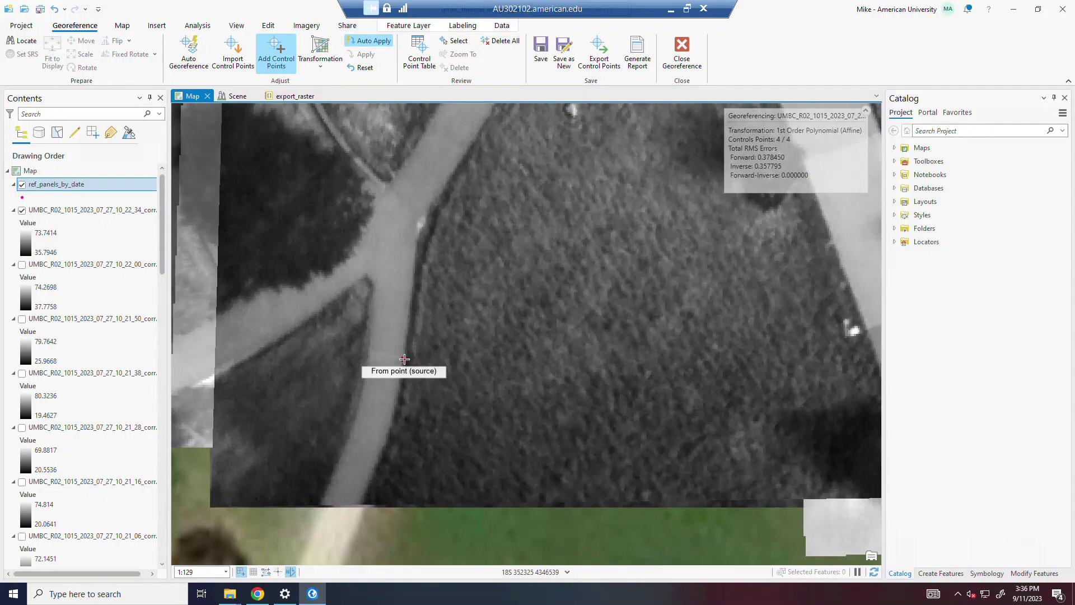
click(405, 359)
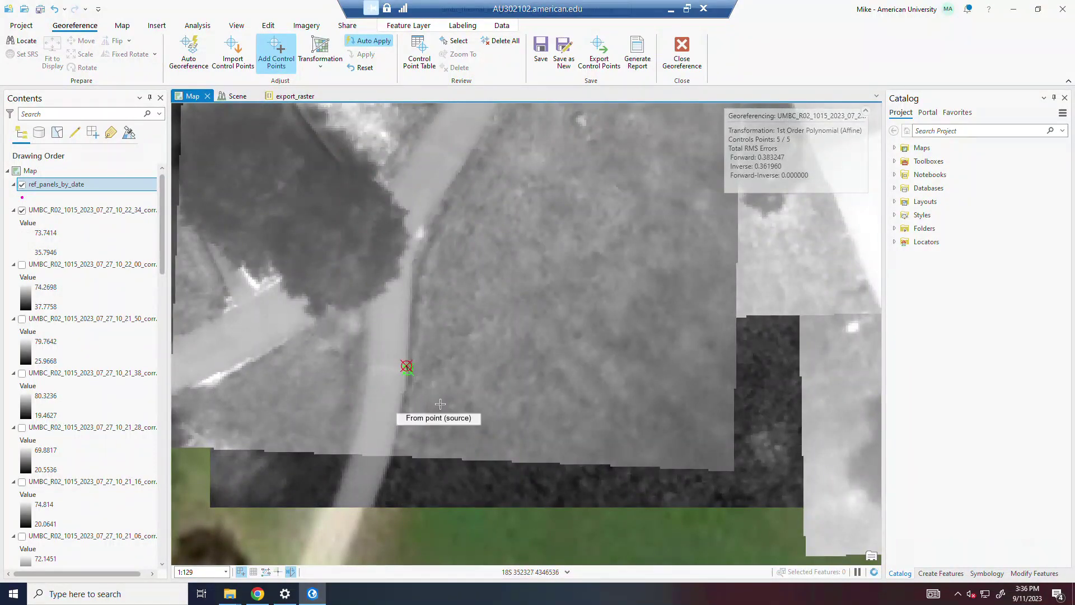
click(408, 368)
- Add a sixth control point linking the southeast corner of the central walkway's pale section to the same corner in the reference imagery
scroll(539, 344, down, 4)
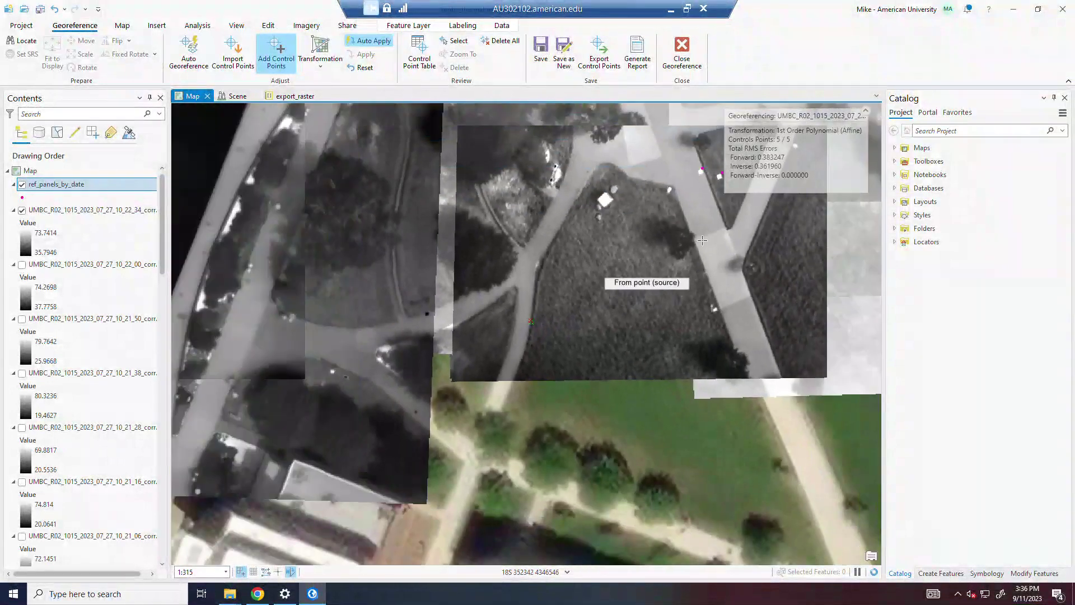
drag(769, 217, 514, 392)
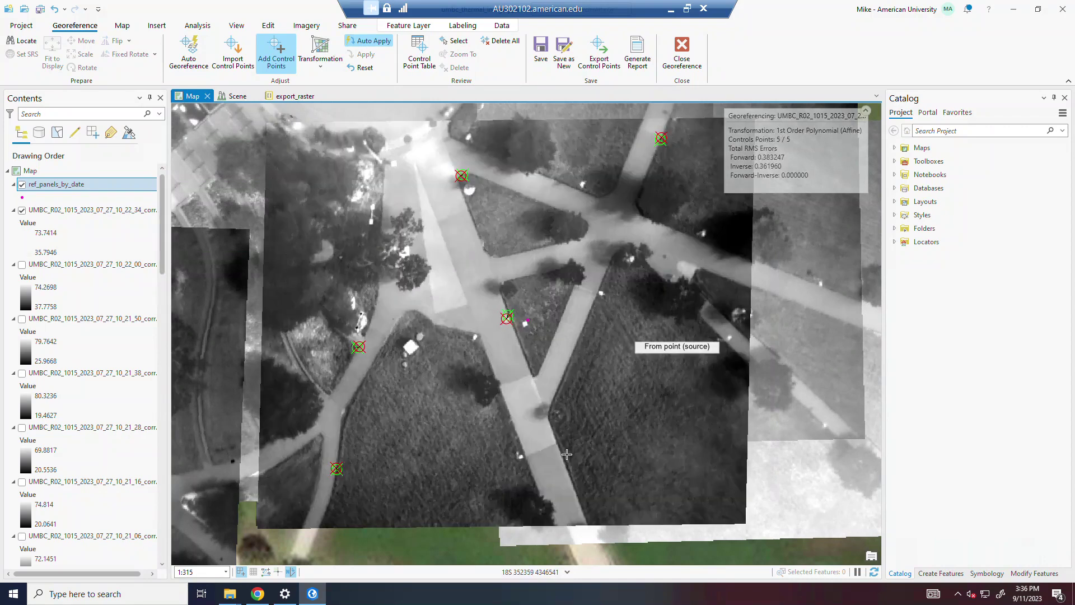
scroll(562, 442, up, 2)
scroll(562, 442, up, 3)
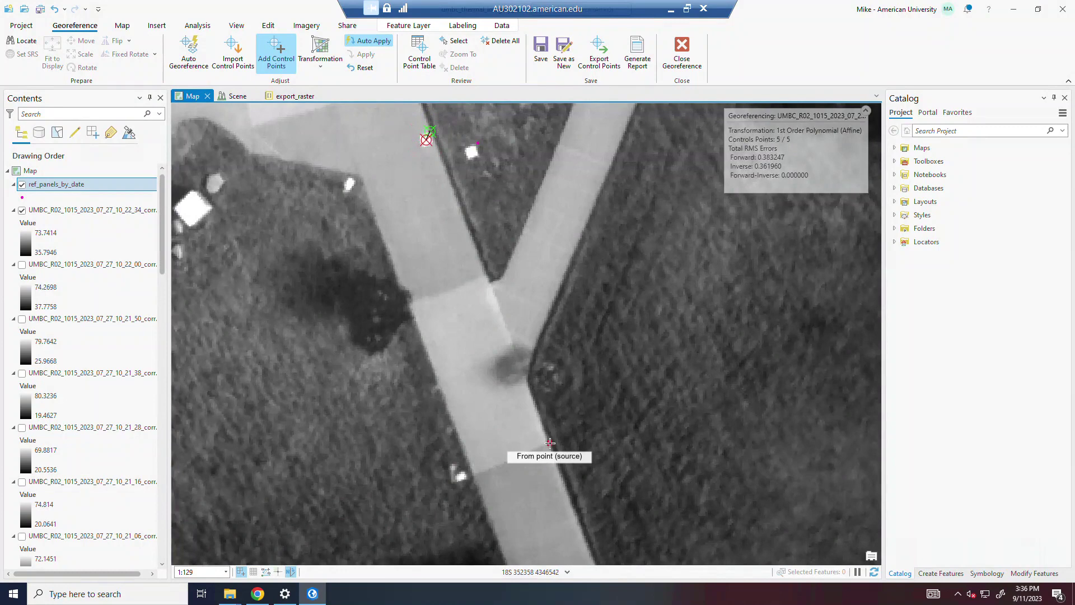
click(550, 443)
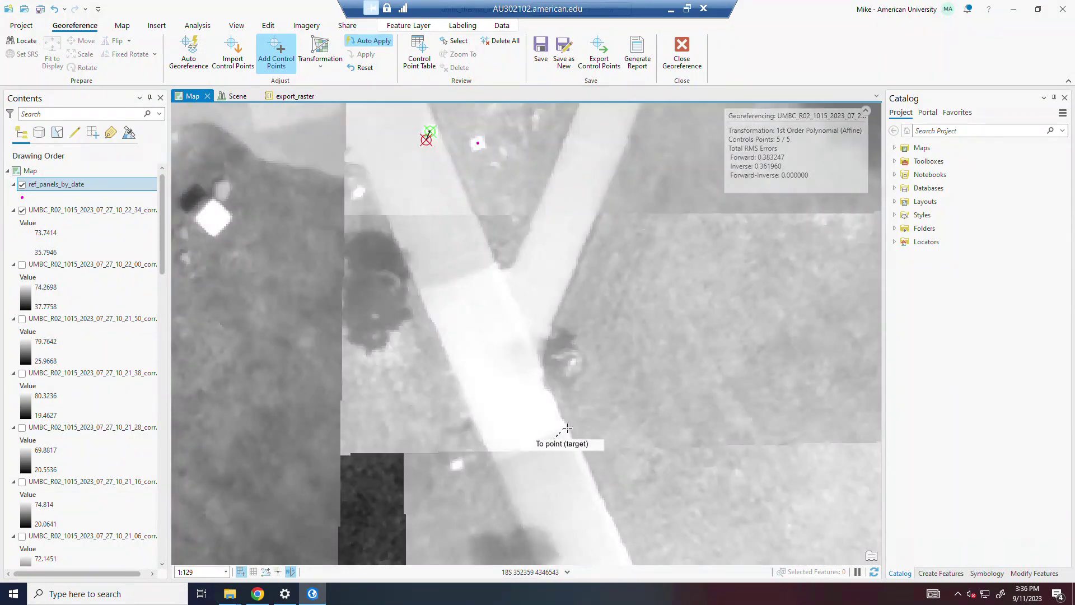
click(567, 428)
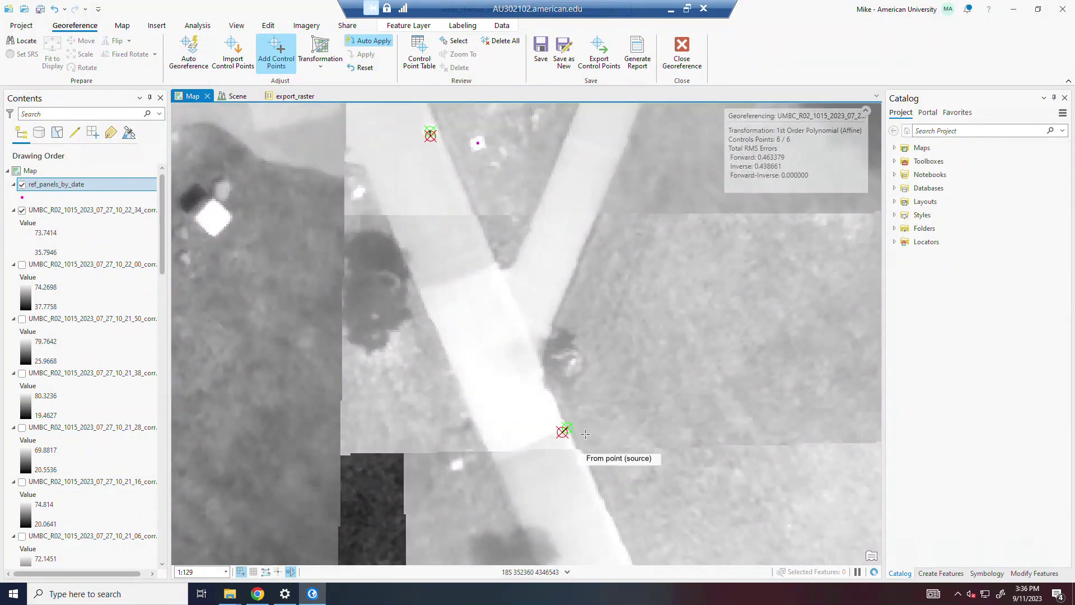
- Add a seventh control point from the white panel in the lower triangular lawn to its matching ref_panels_by_date point
scroll(585, 435, down, 4)
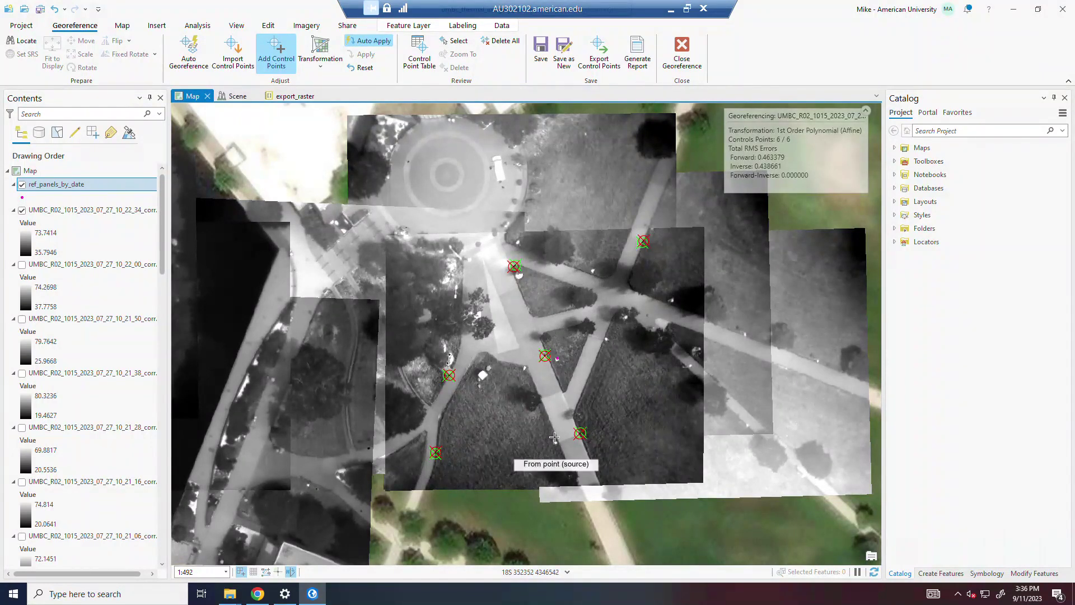
scroll(558, 361, up, 3)
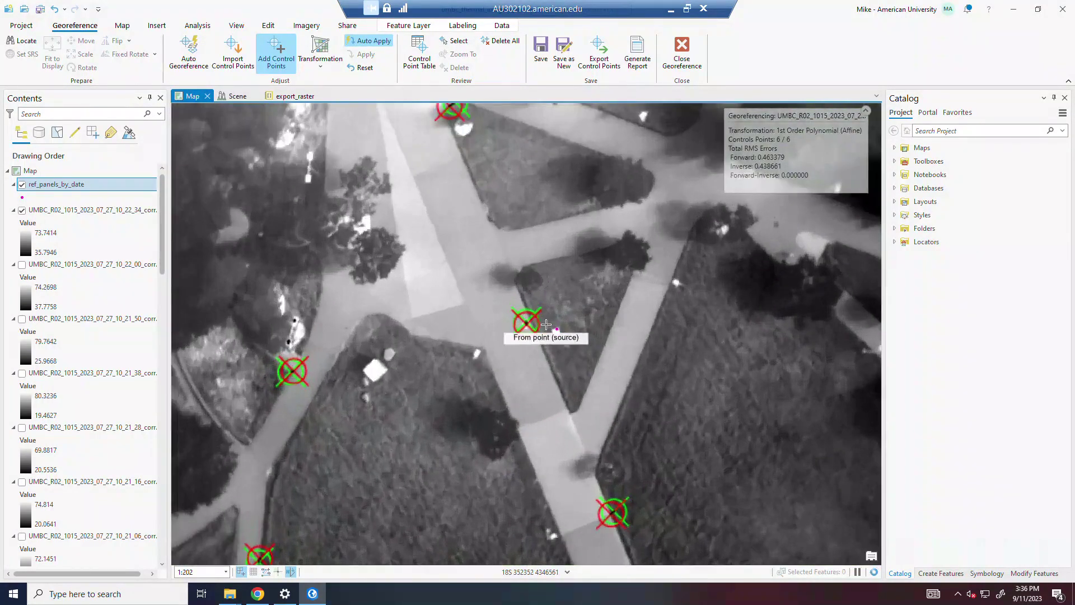
scroll(546, 325, up, 3)
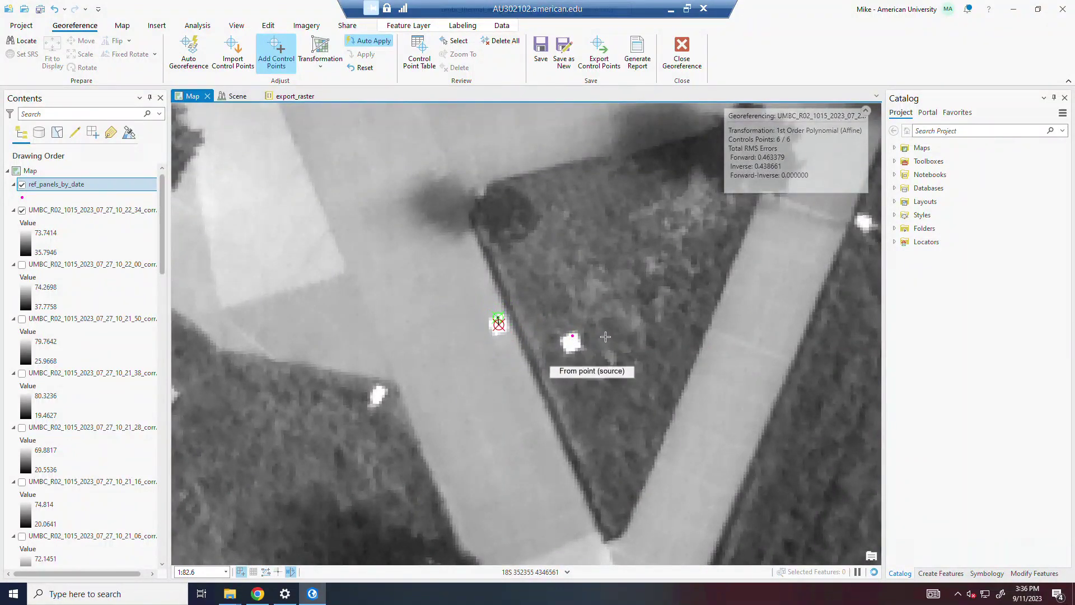
click(571, 342)
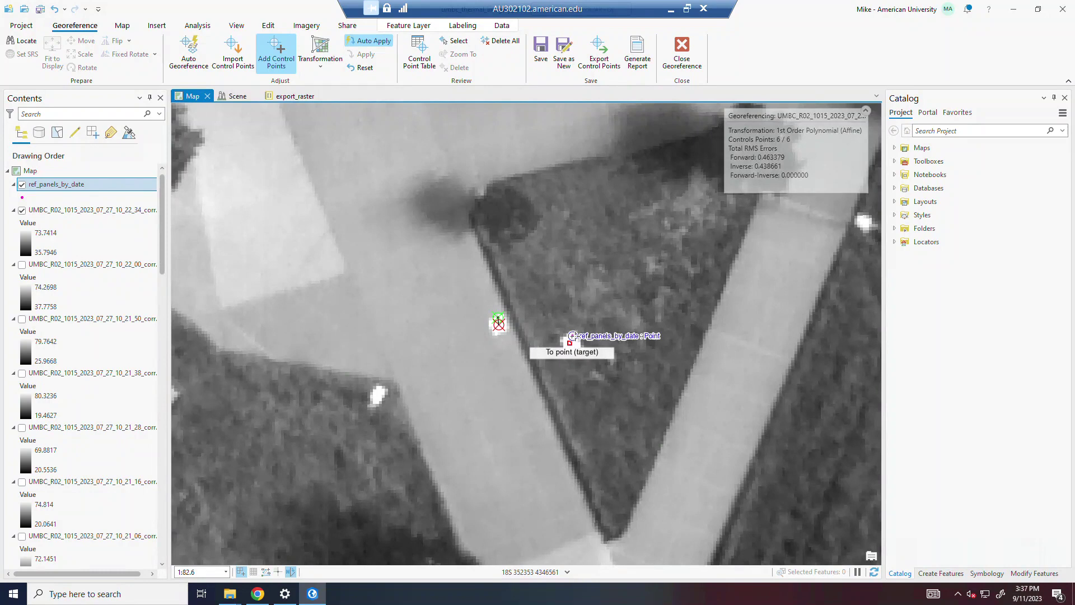
click(572, 336)
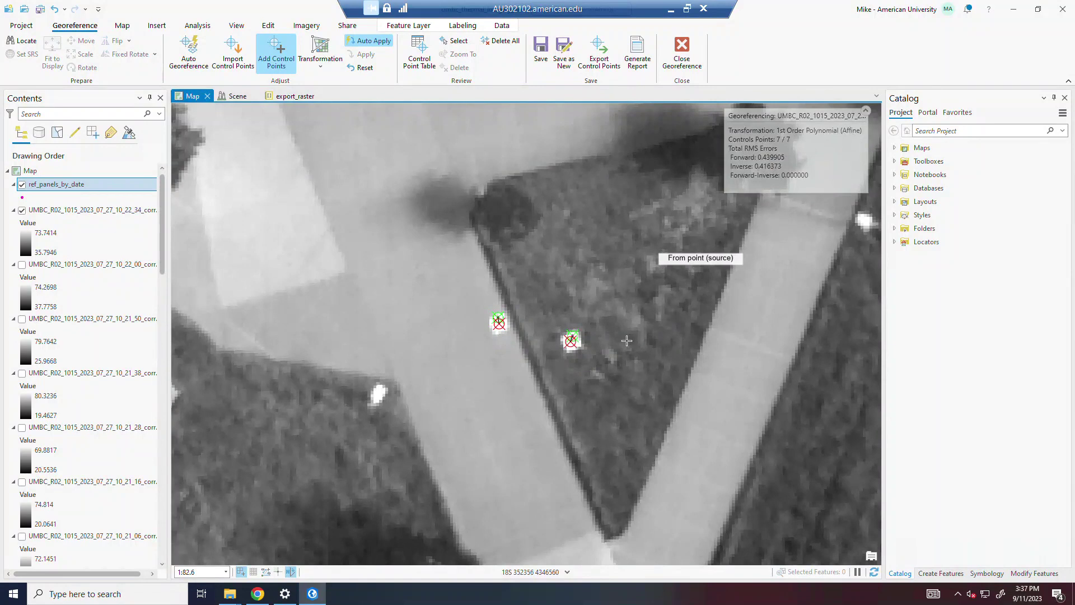
- Save the georeferencing of the 10_22_34 image and close the georeferencing session
scroll(629, 334, down, 3)
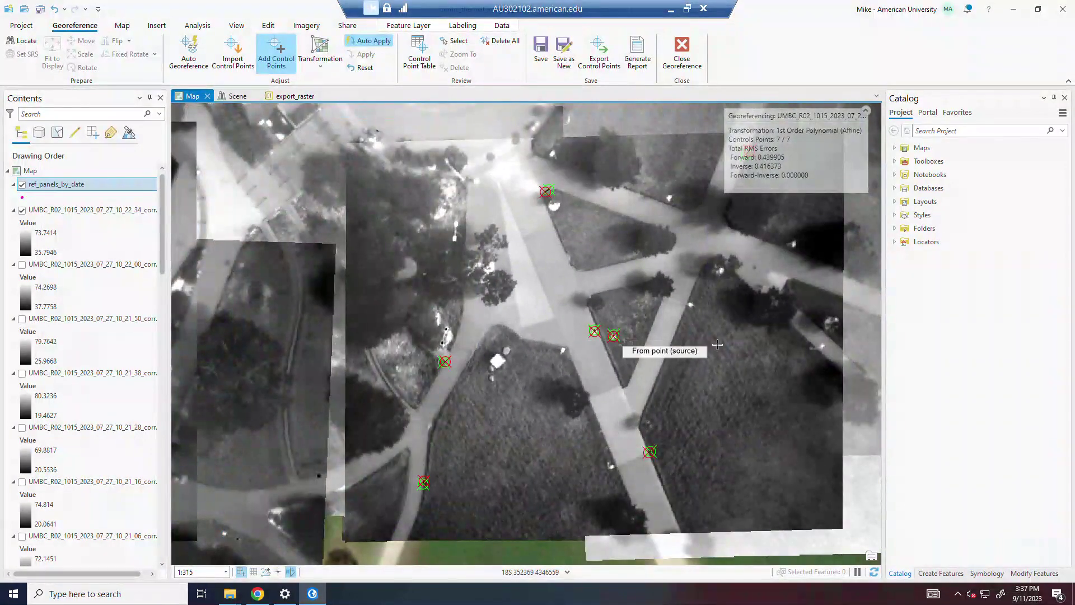
click(541, 50)
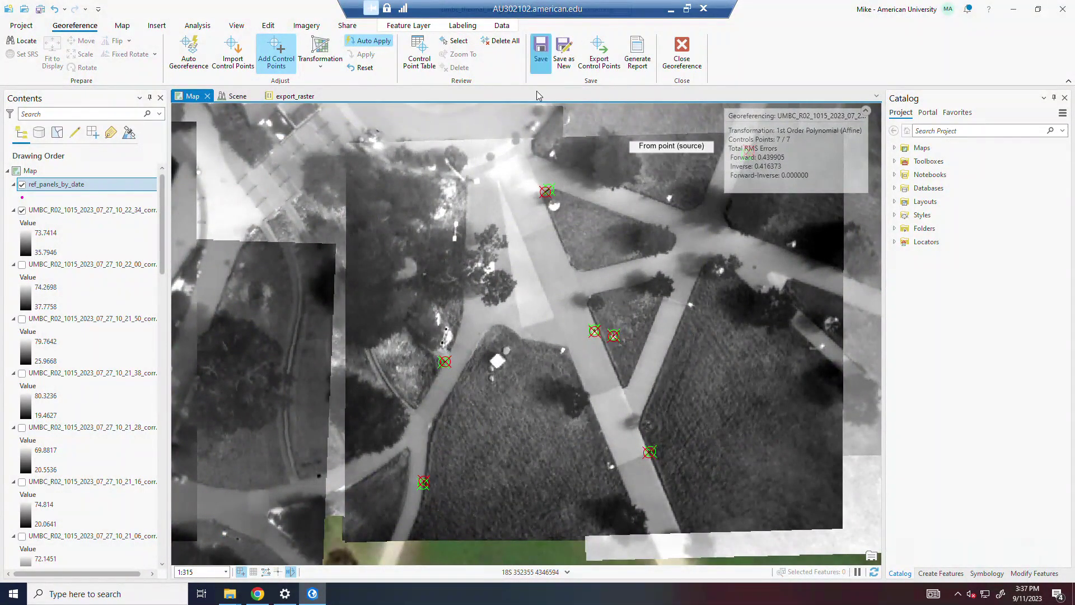
click(685, 52)
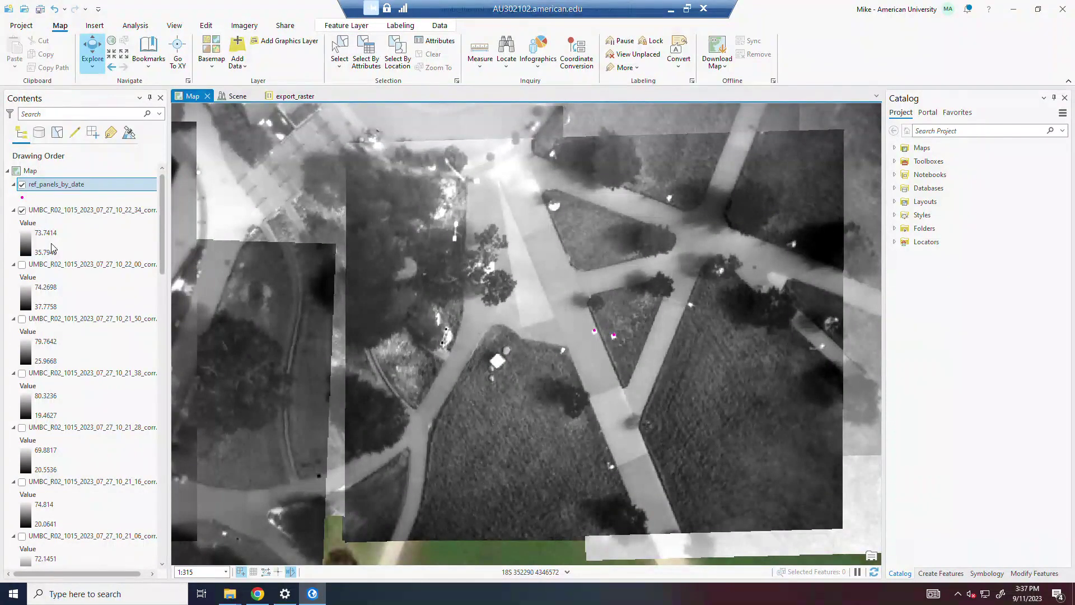
- Hide the georeferenced 10_22_34 image and turn on the 10_22_00 image
click(22, 210)
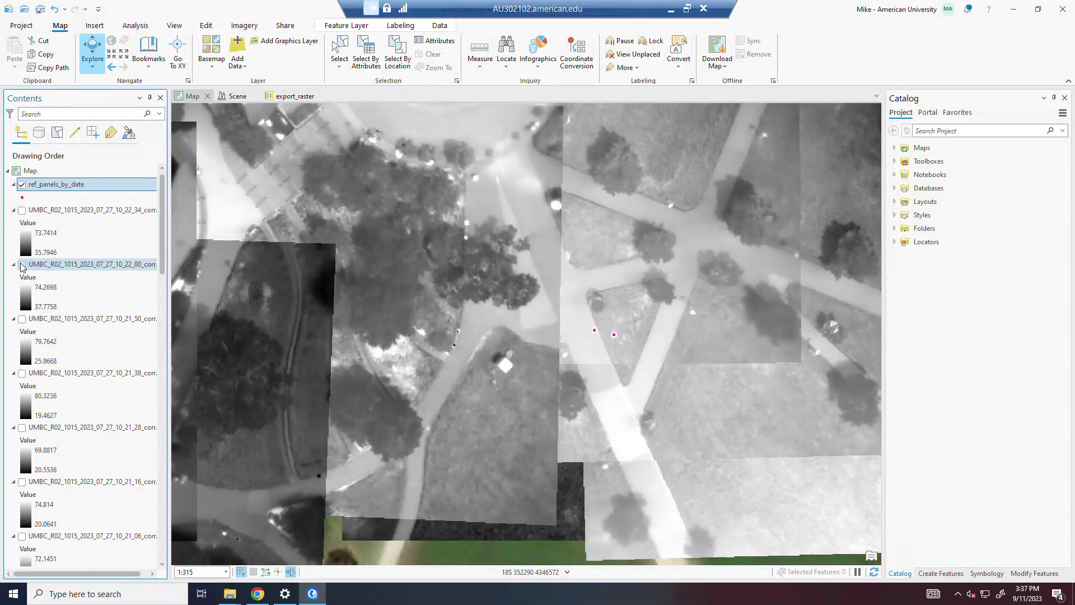
click(22, 265)
right_click(25, 265)
click(62, 260)
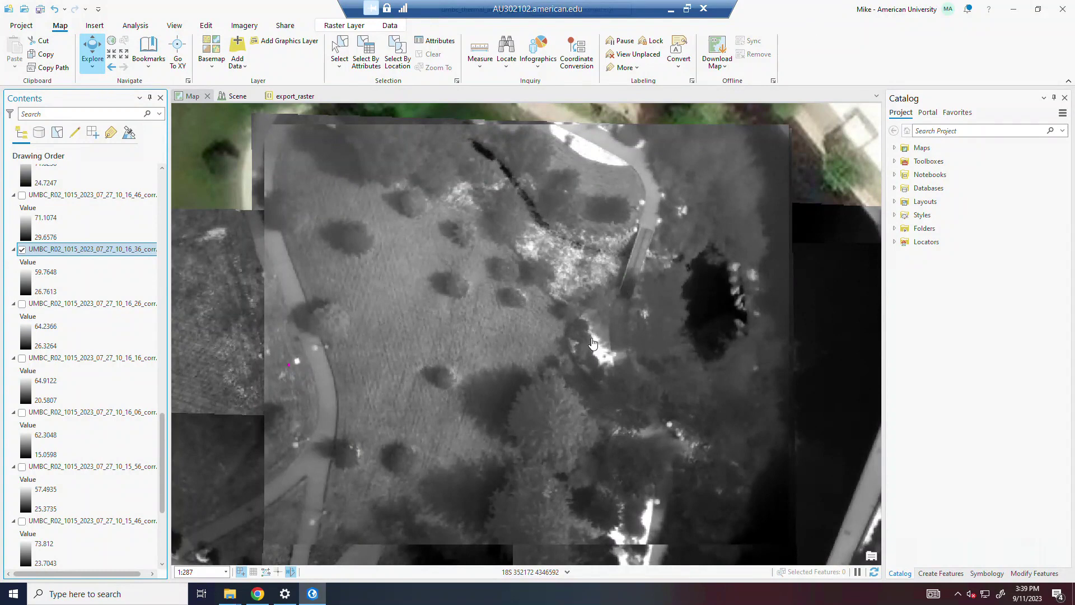
- Start georeferencing the selected UMBC_R02_1015_2023_07_27_10_16_36 thermal image
scroll(593, 345, down, 4)
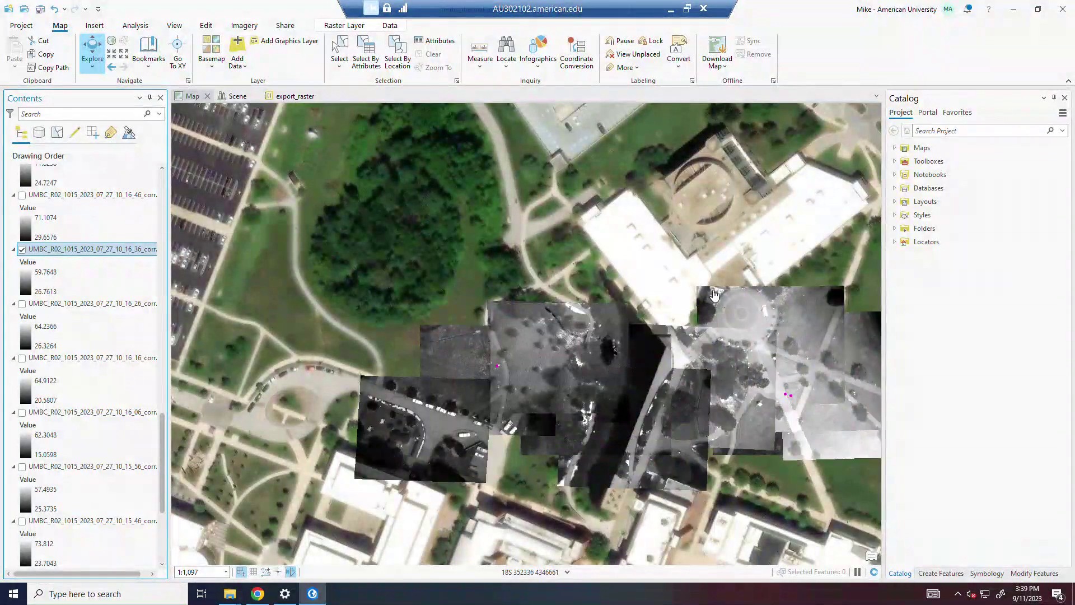
scroll(559, 362, up, 2)
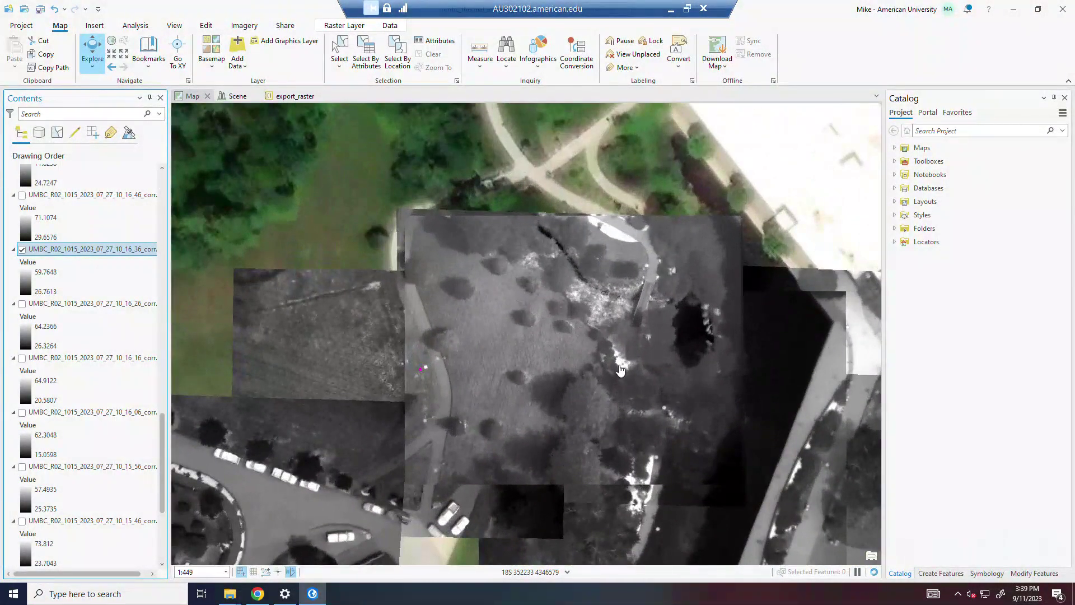
scroll(624, 371, up, 2)
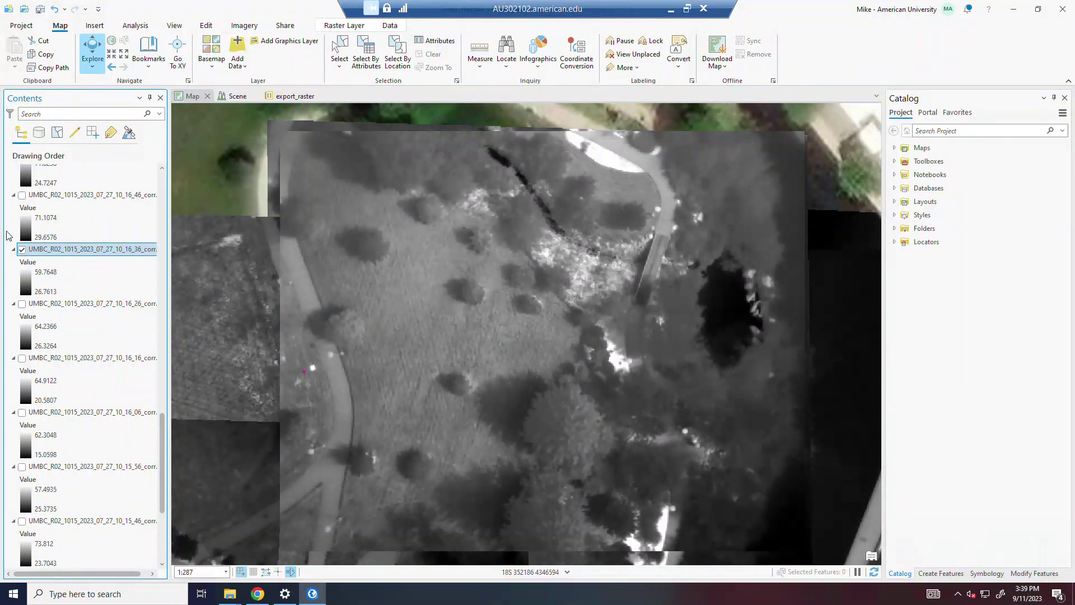
click(246, 26)
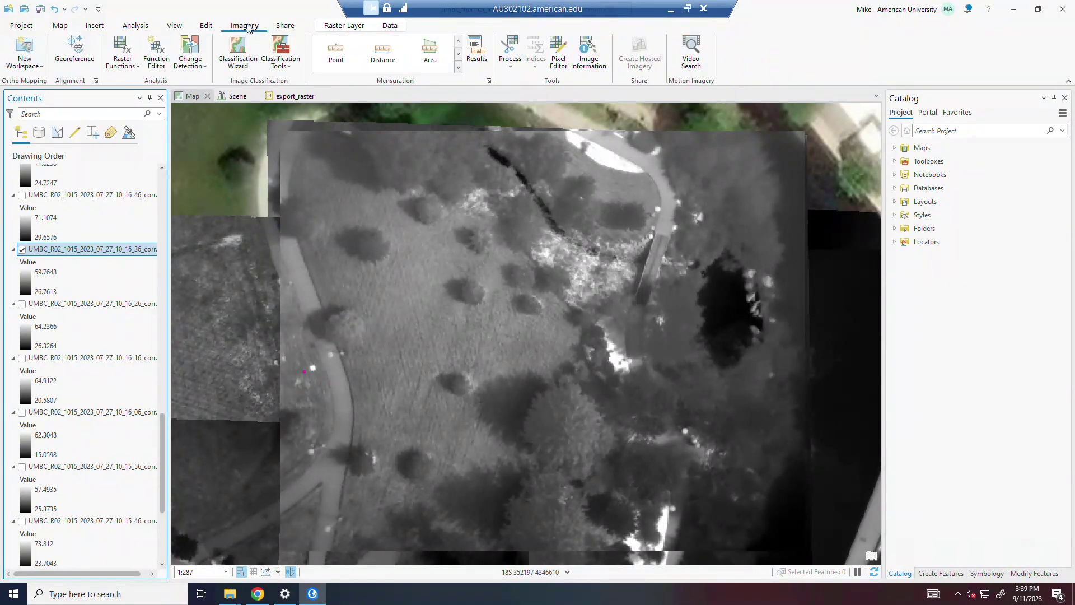
click(75, 50)
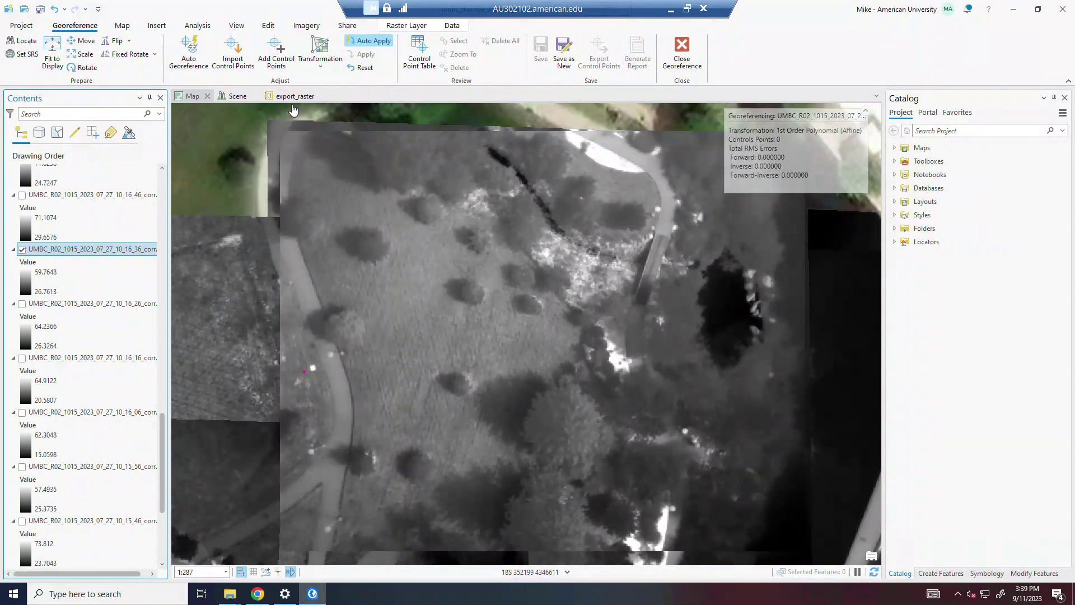
- Add the first control point linking the tip of the grass wedge at the western path's fork to the same corner in the reference imagery
click(276, 53)
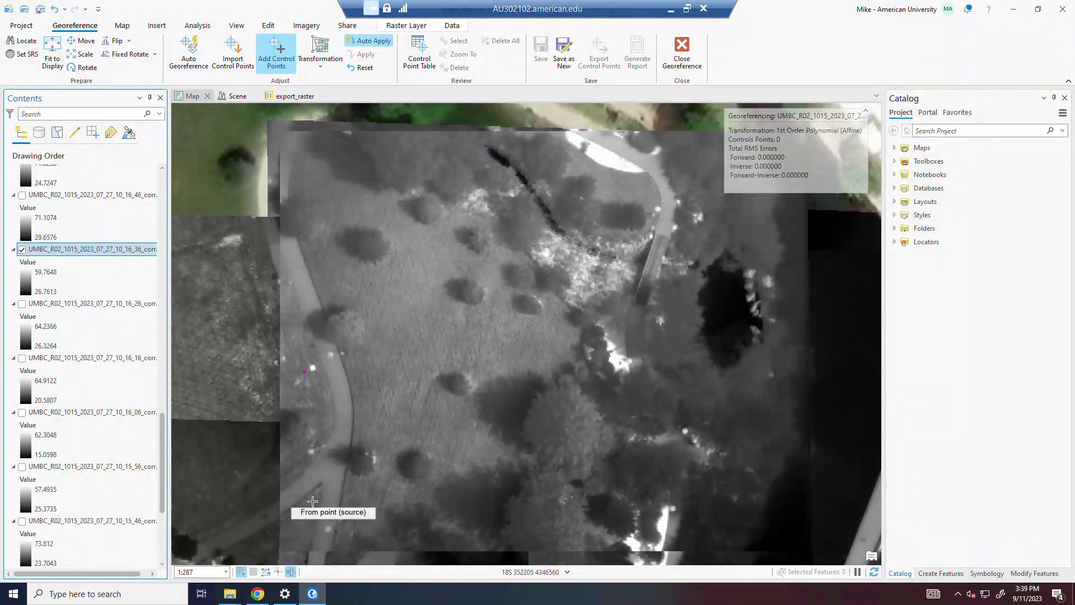
scroll(322, 493, up, 3)
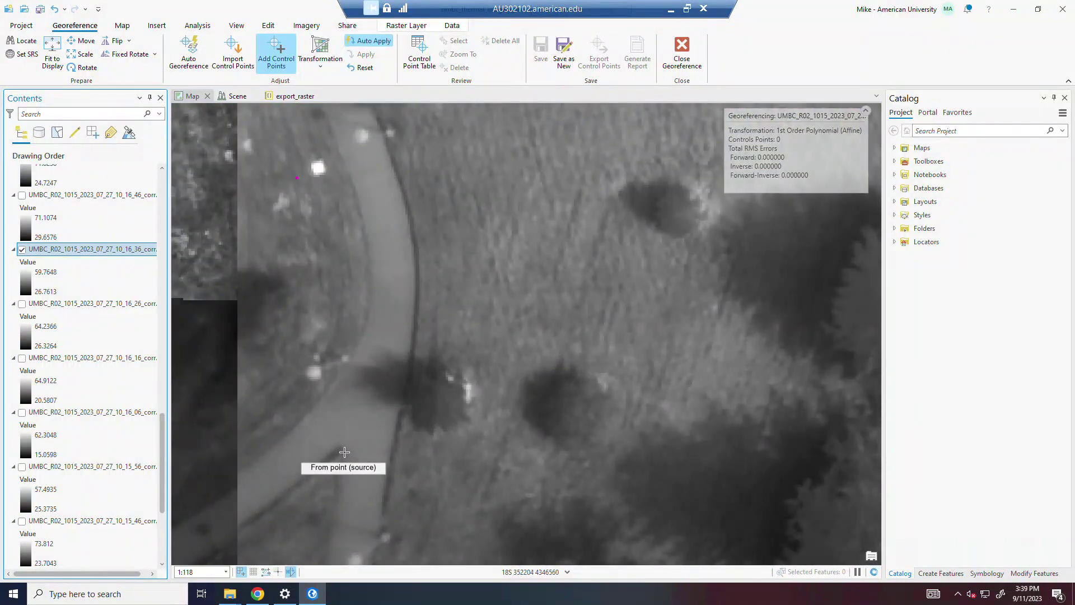
click(344, 450)
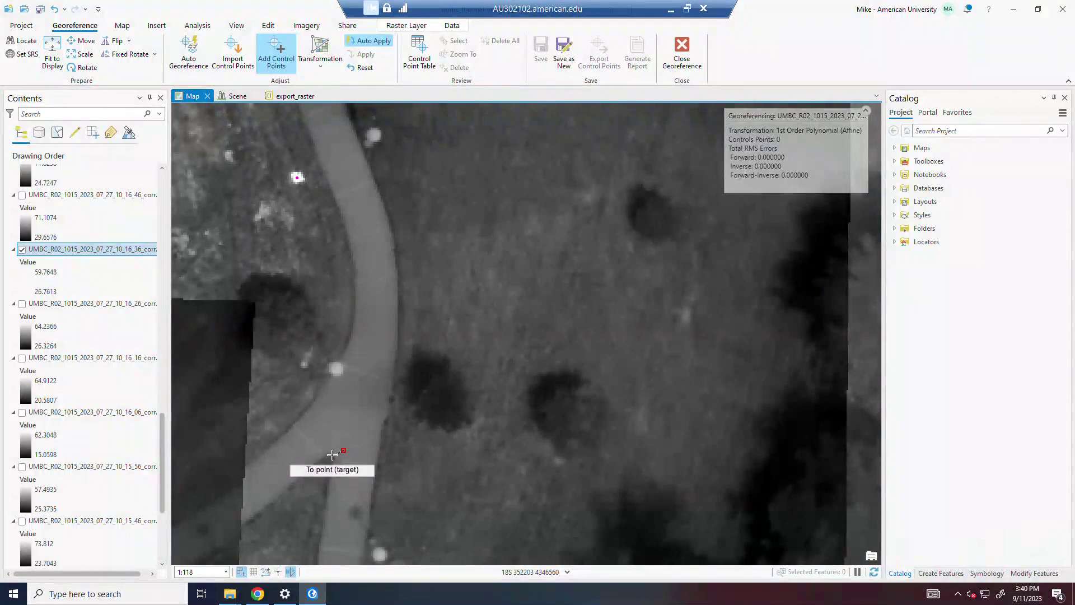
click(613, 387)
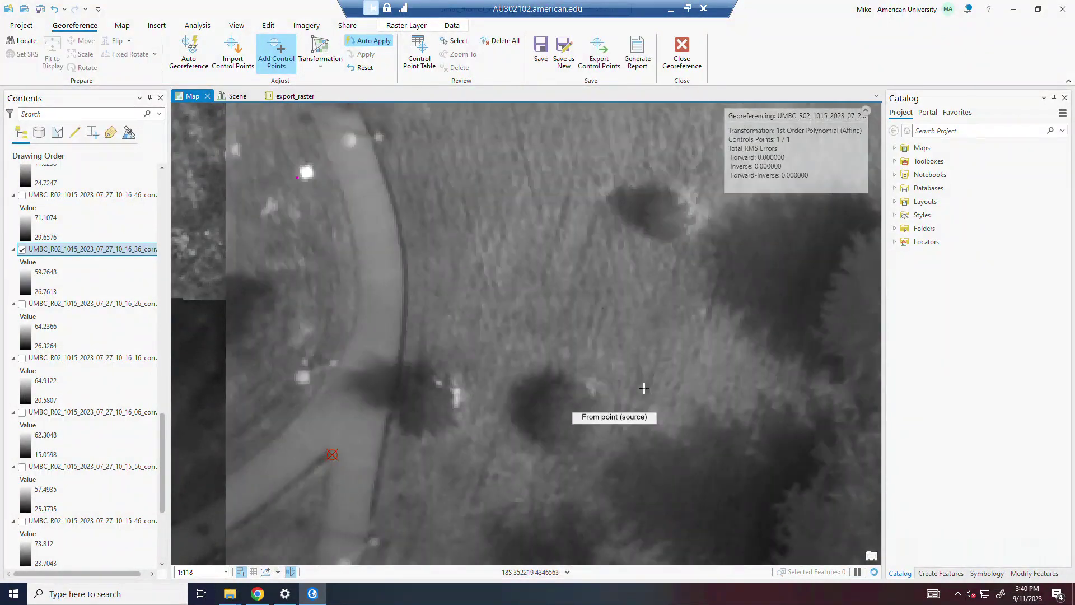
- Add a second control point from the white panel west of the curved path to its matching ref_panels_by_date point
scroll(638, 398, down, 5)
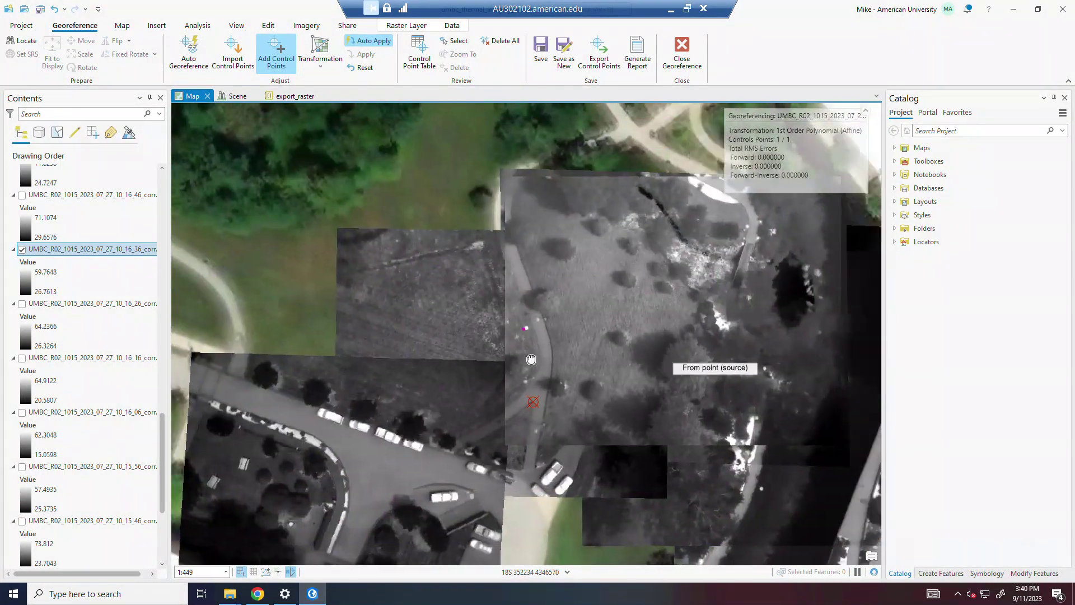
drag(700, 386, 369, 390)
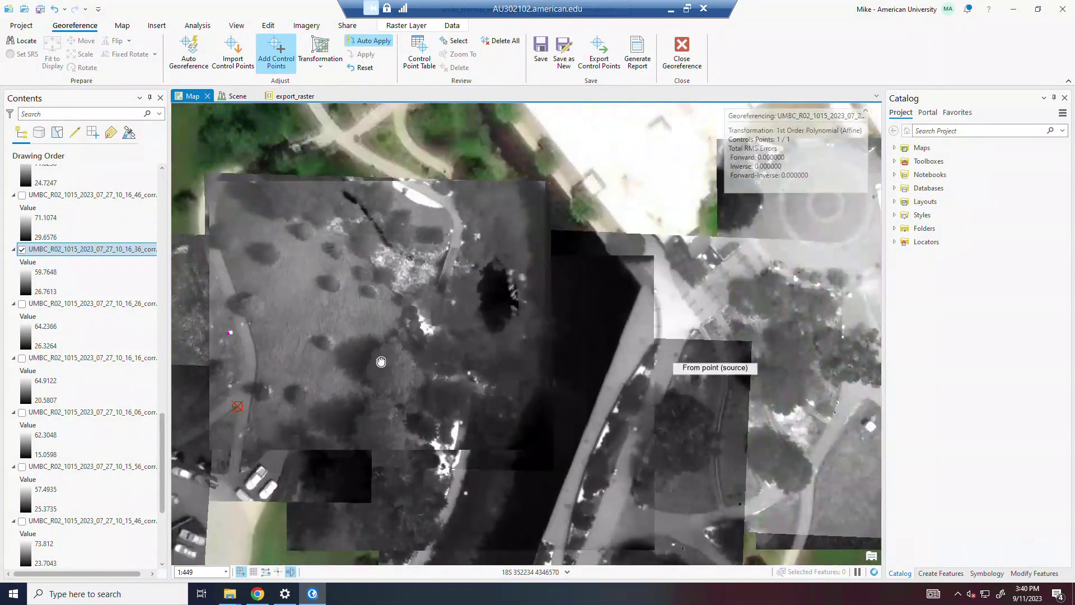
scroll(229, 342, up, 5)
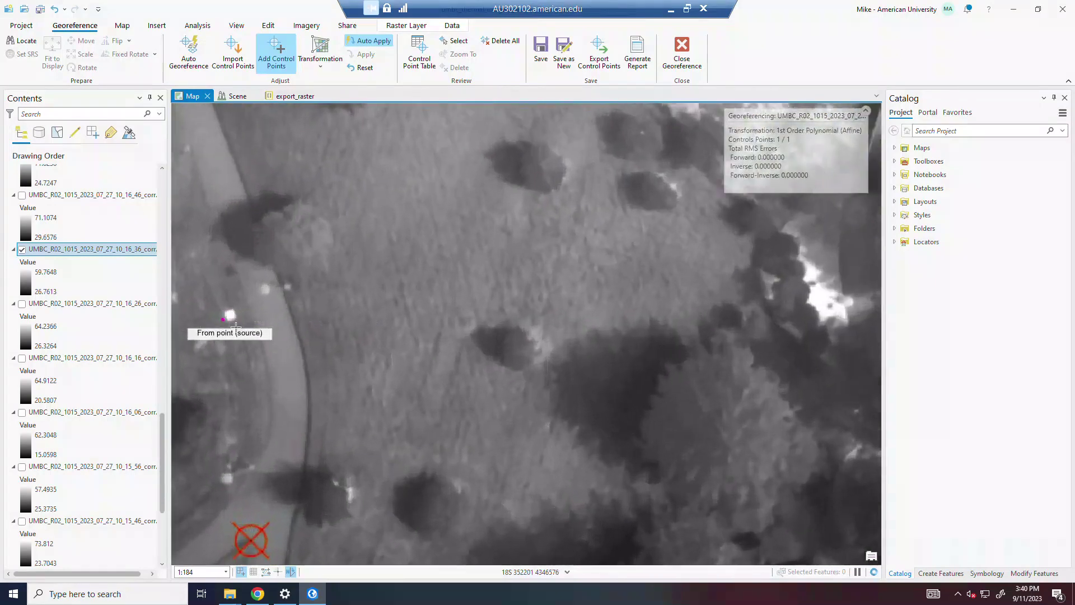
scroll(252, 306, up, 2)
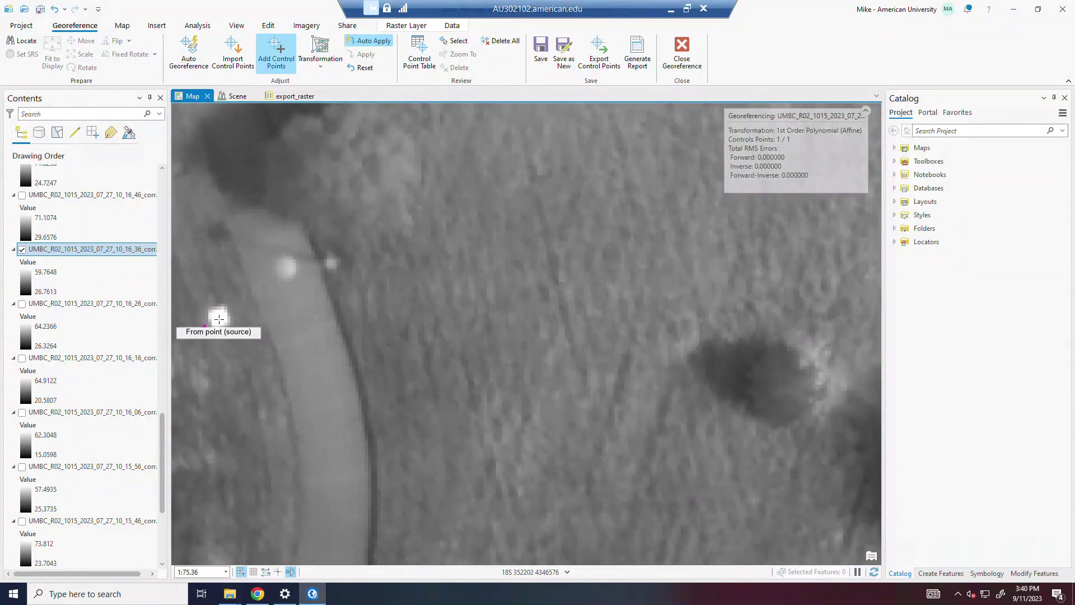
click(217, 318)
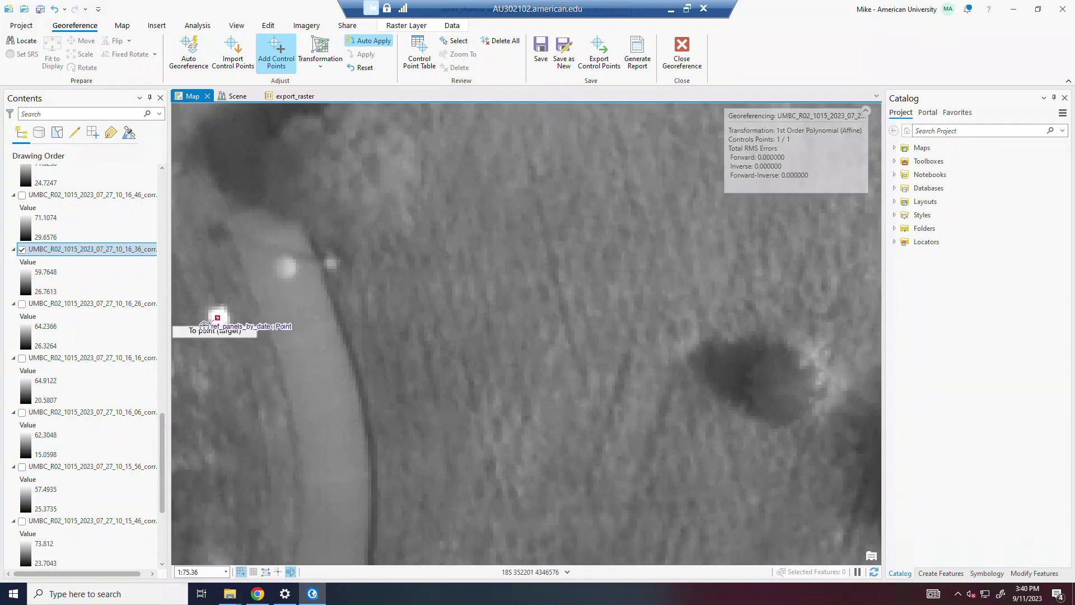
click(204, 325)
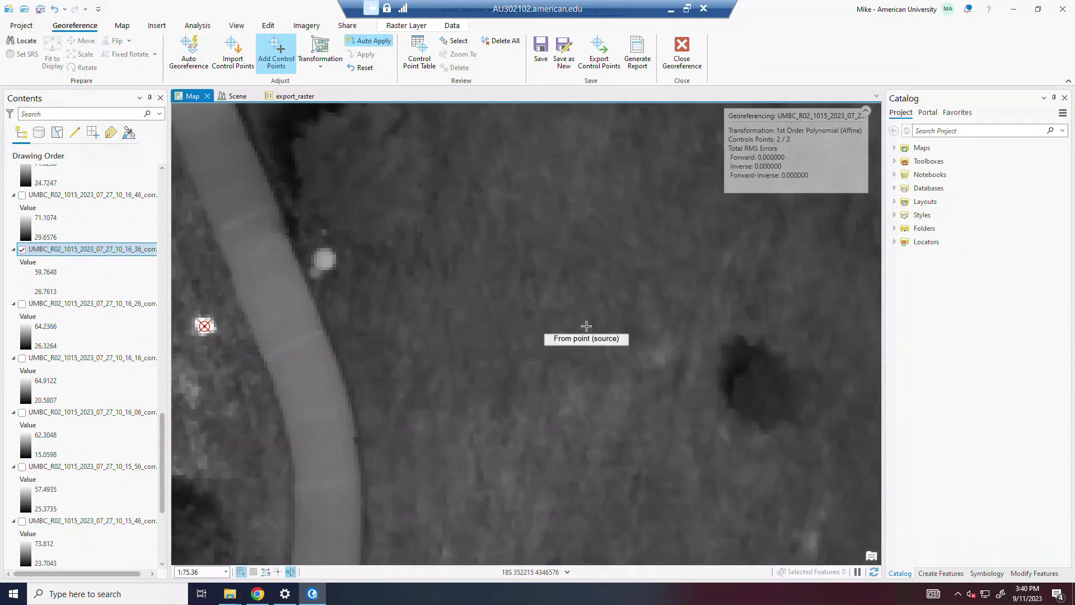
- Add a third control point linking the western corner of the footbridge's north end to the same corner in the reference imagery
scroll(586, 326, down, 5)
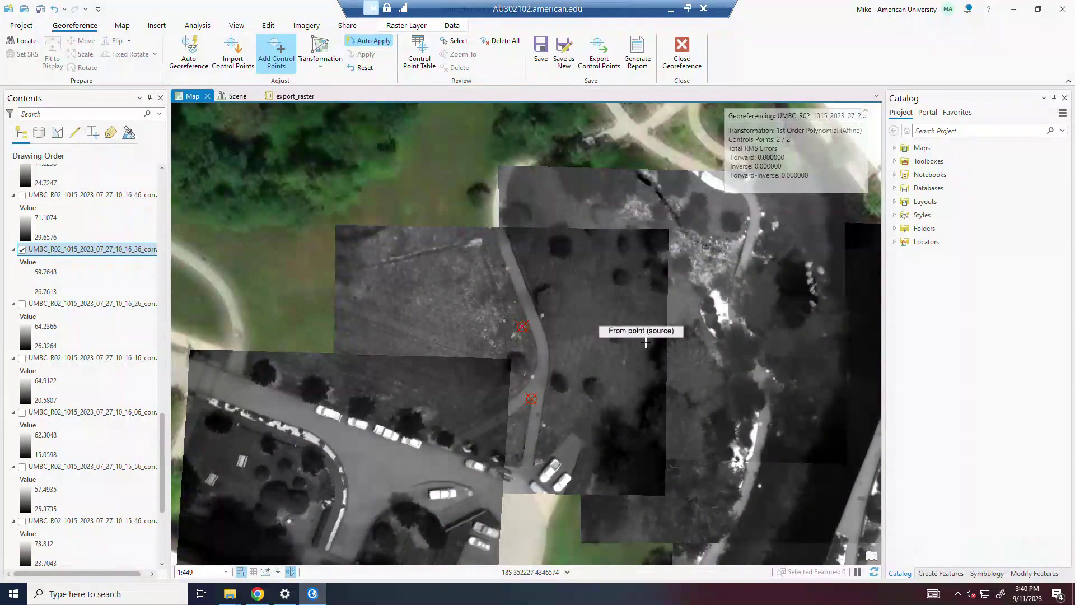
drag(694, 330, 391, 343)
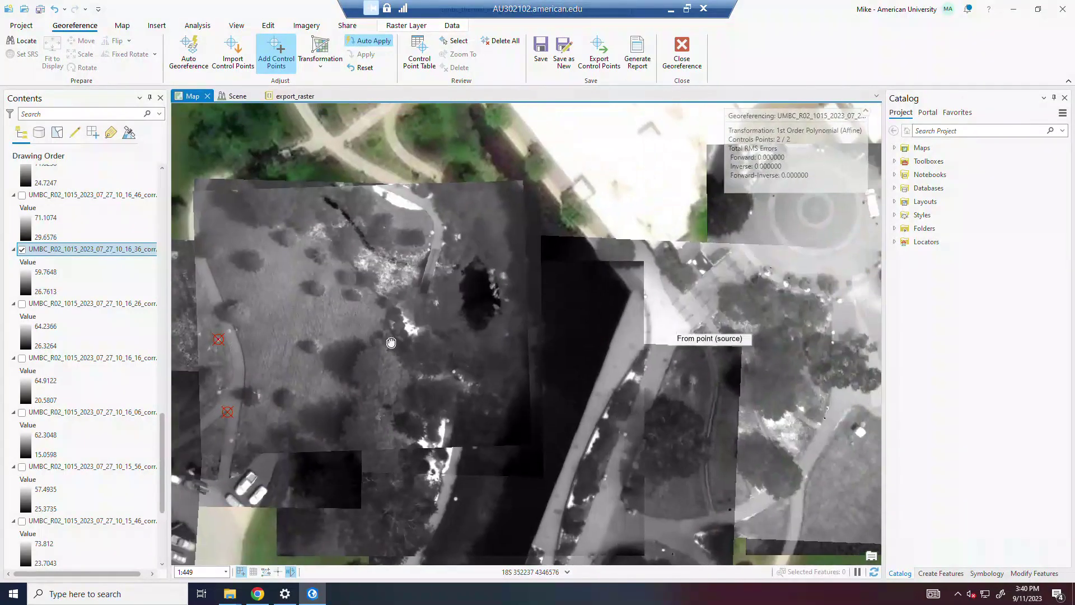
scroll(391, 343, up, 1)
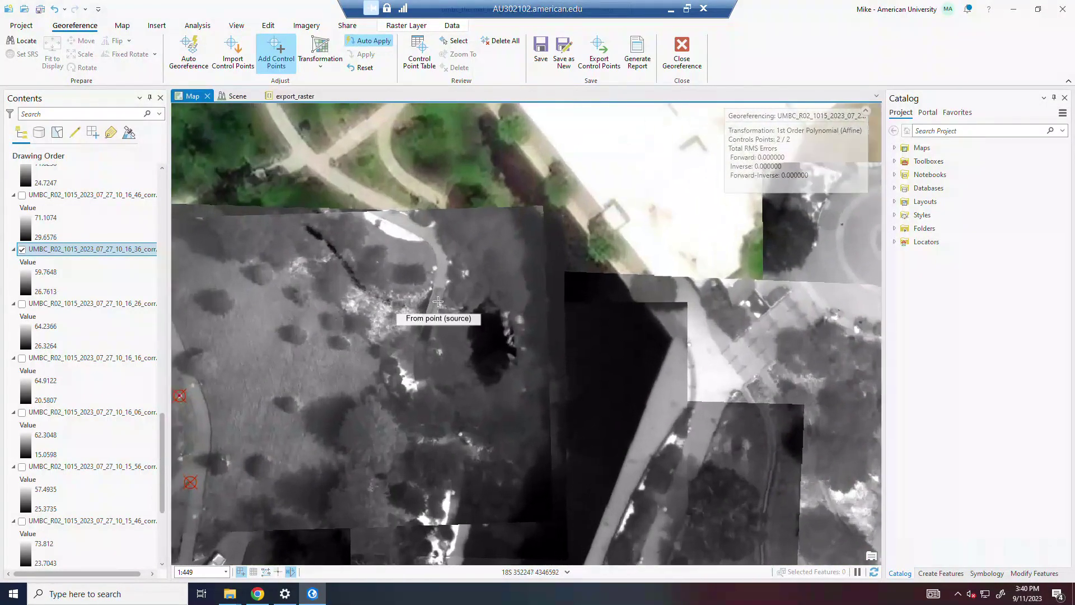
scroll(438, 302, up, 3)
scroll(448, 283, up, 2)
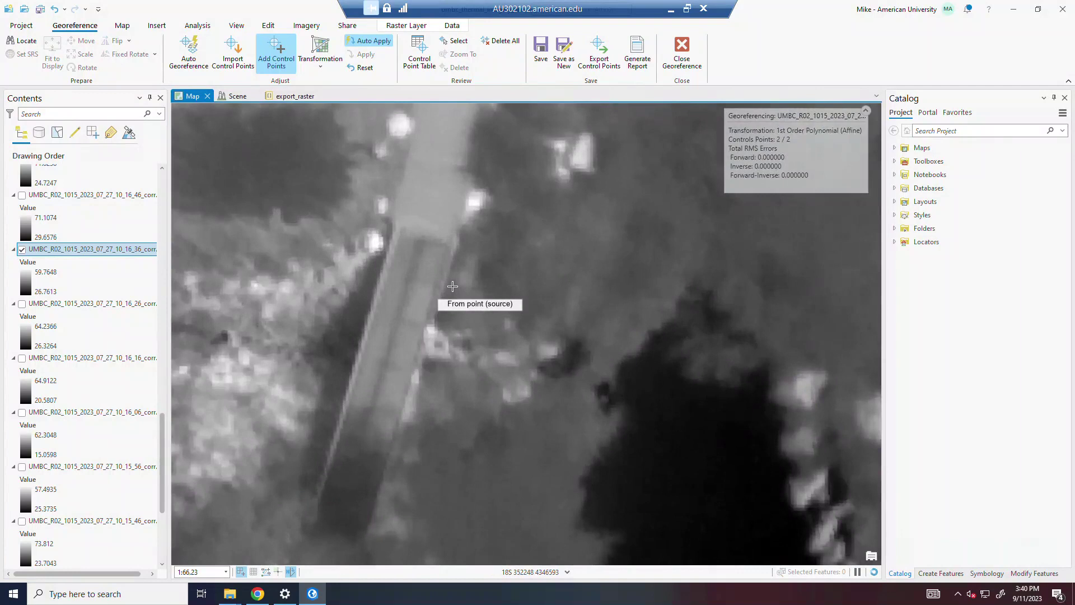
scroll(452, 286, down, 2)
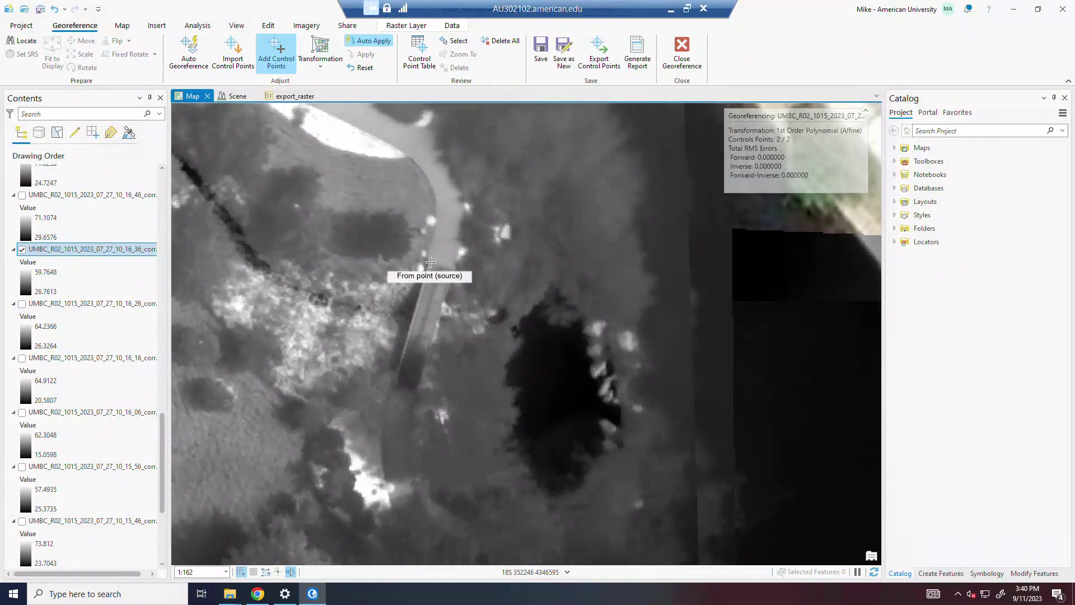
click(433, 289)
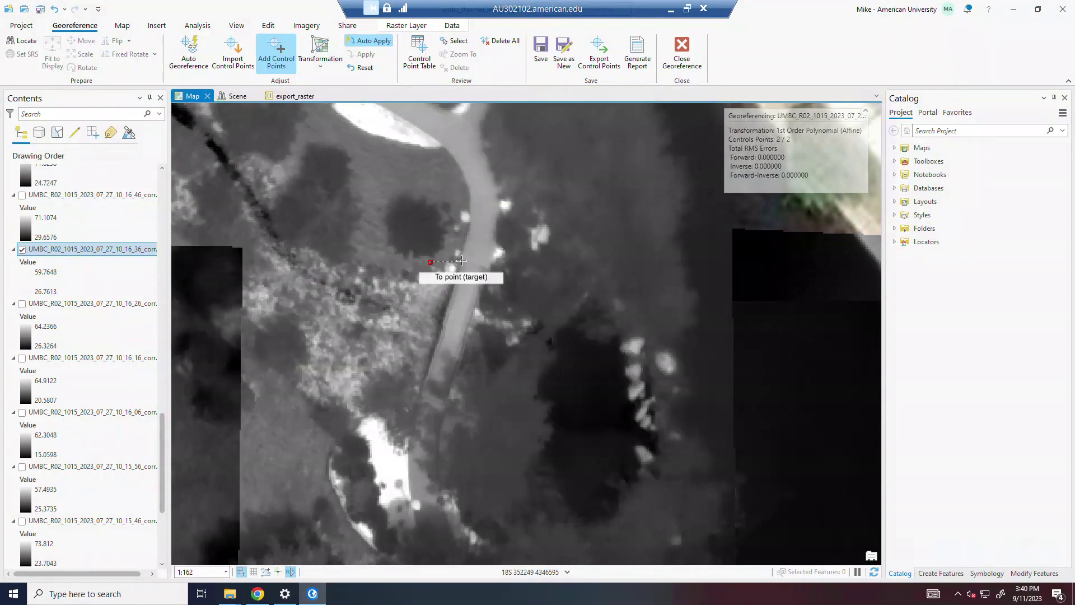
click(519, 352)
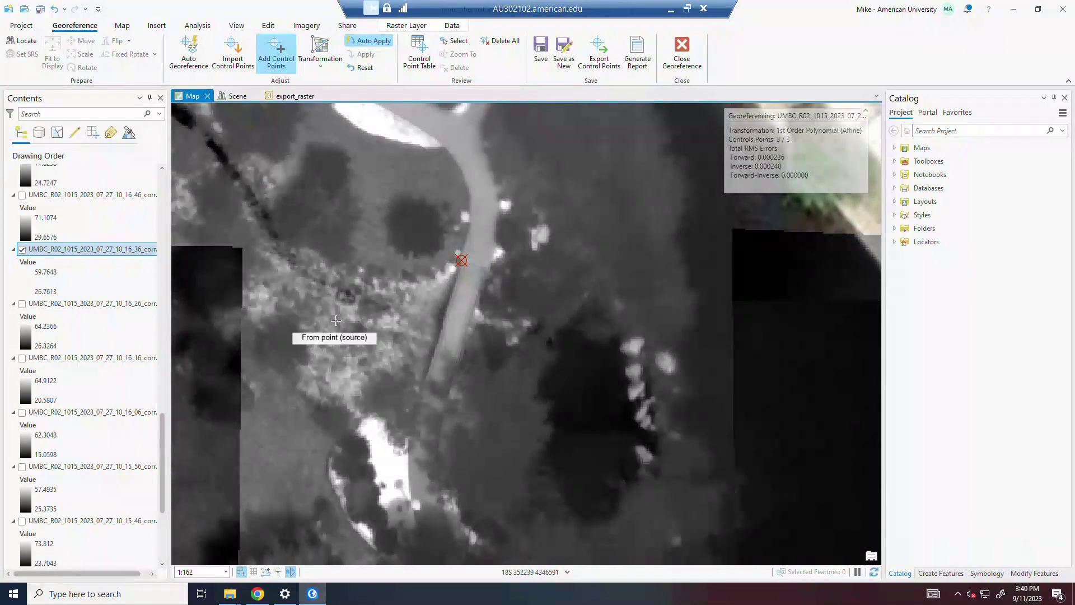
- Add a fourth control point on the bright strip beside the southern path, matching the thermal image to the same spot in the reference imagery
scroll(342, 328, down, 4)
scroll(336, 387, up, 1)
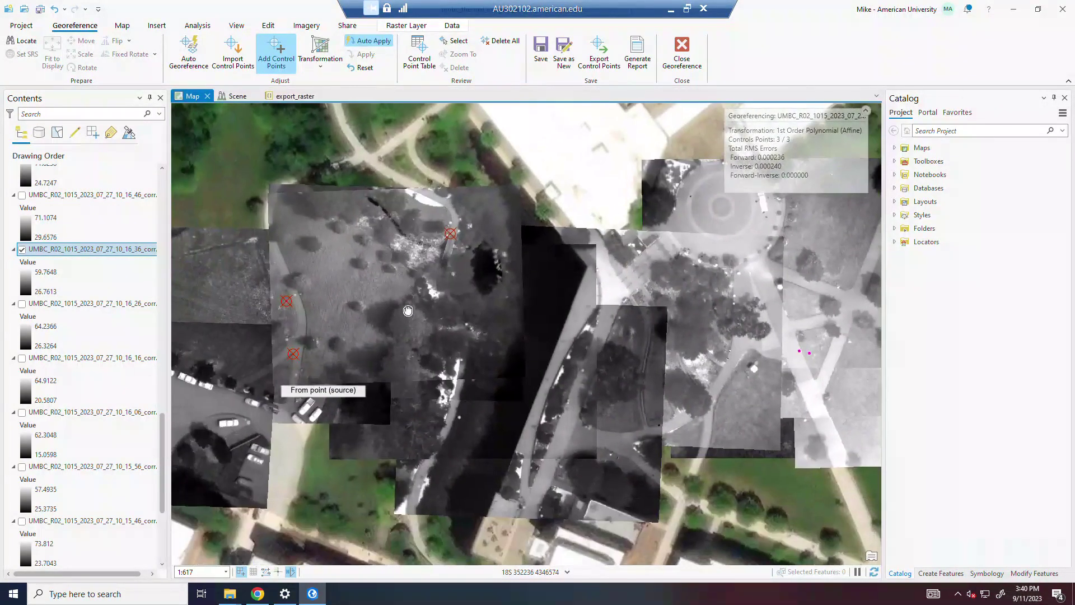
scroll(403, 327, up, 3)
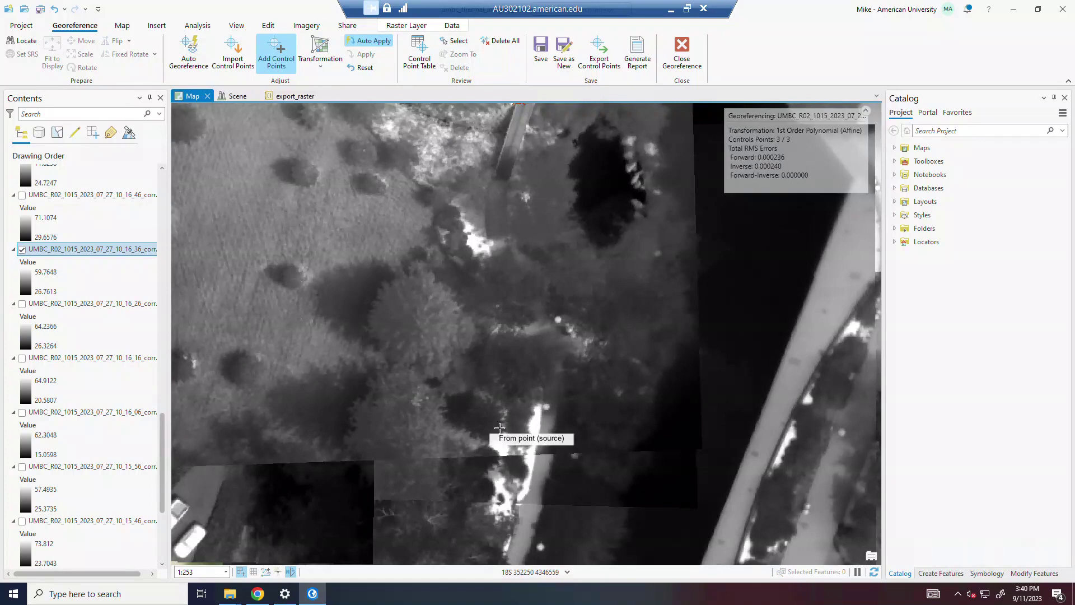
click(529, 426)
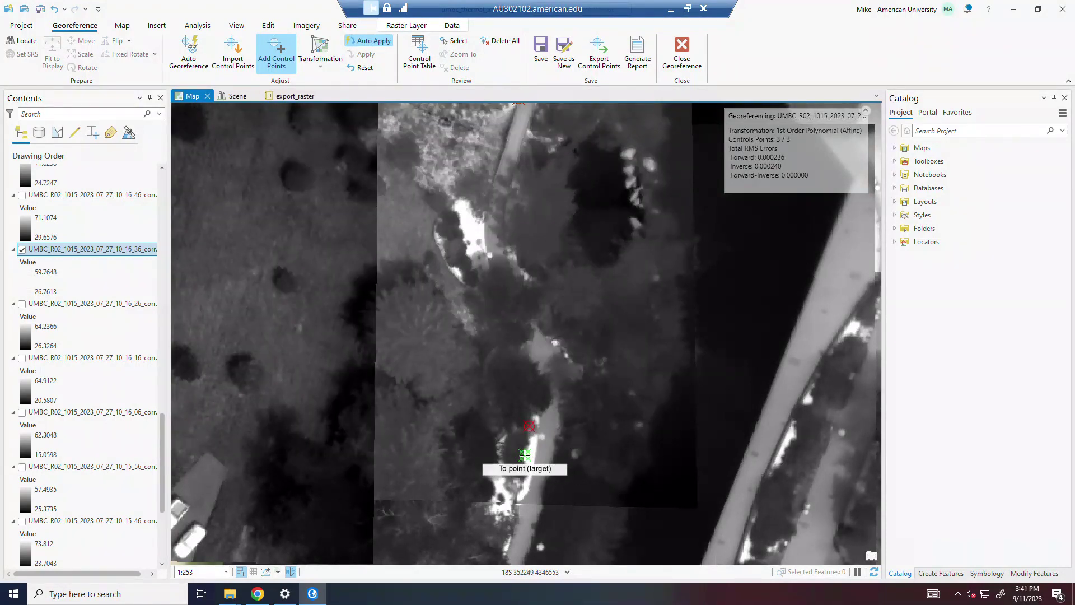
click(525, 454)
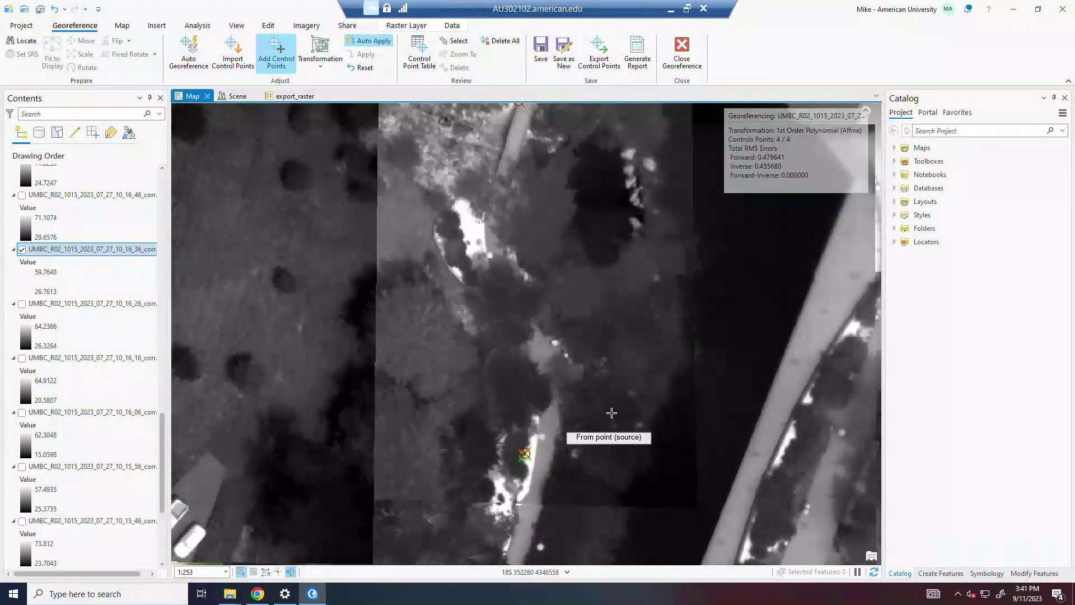
- Add a fifth control point linking the eastern tip of the bright white wedge at the northern path bend to its reference position
scroll(459, 301, down, 3)
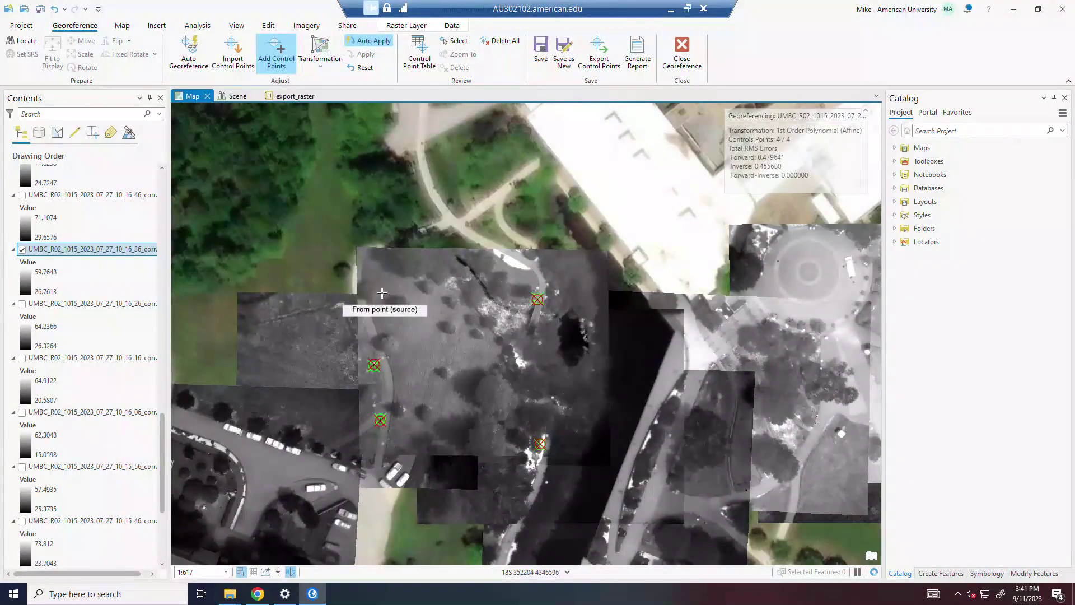
scroll(382, 293, up, 2)
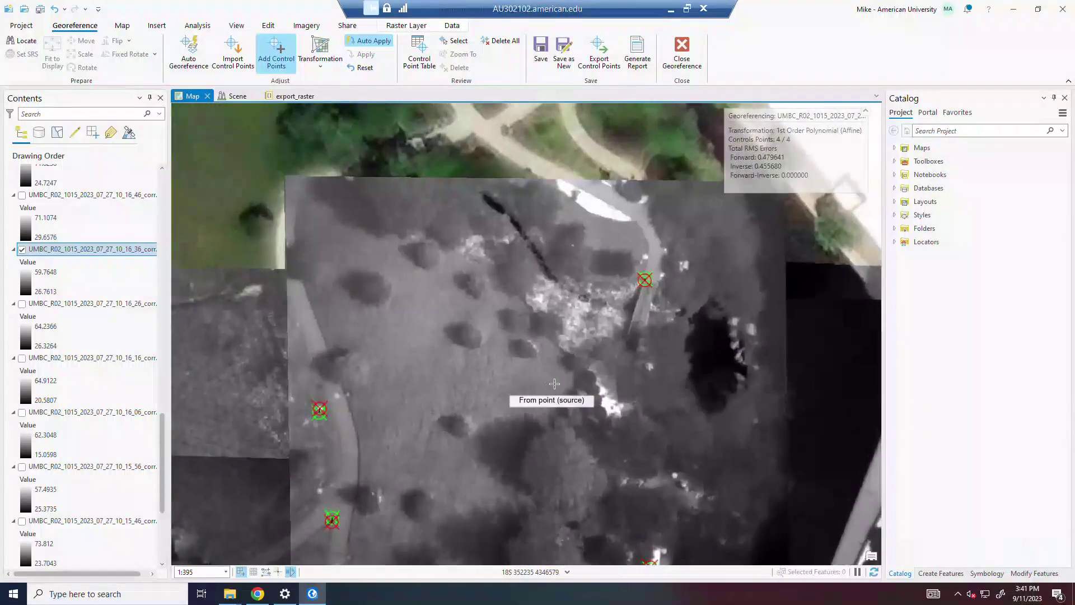
scroll(555, 383, up, 2)
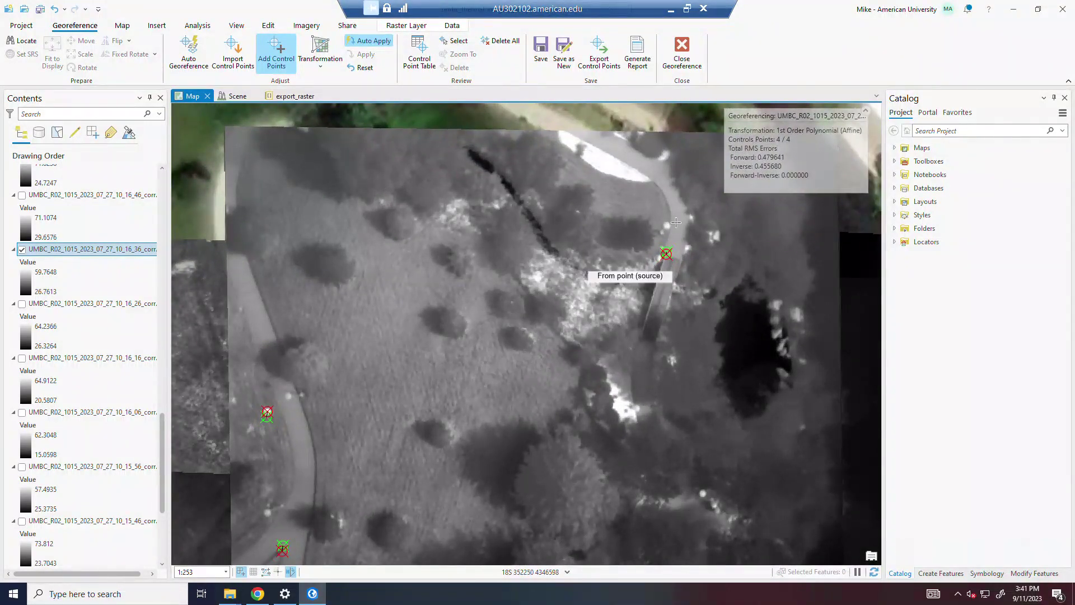
scroll(666, 216, up, 2)
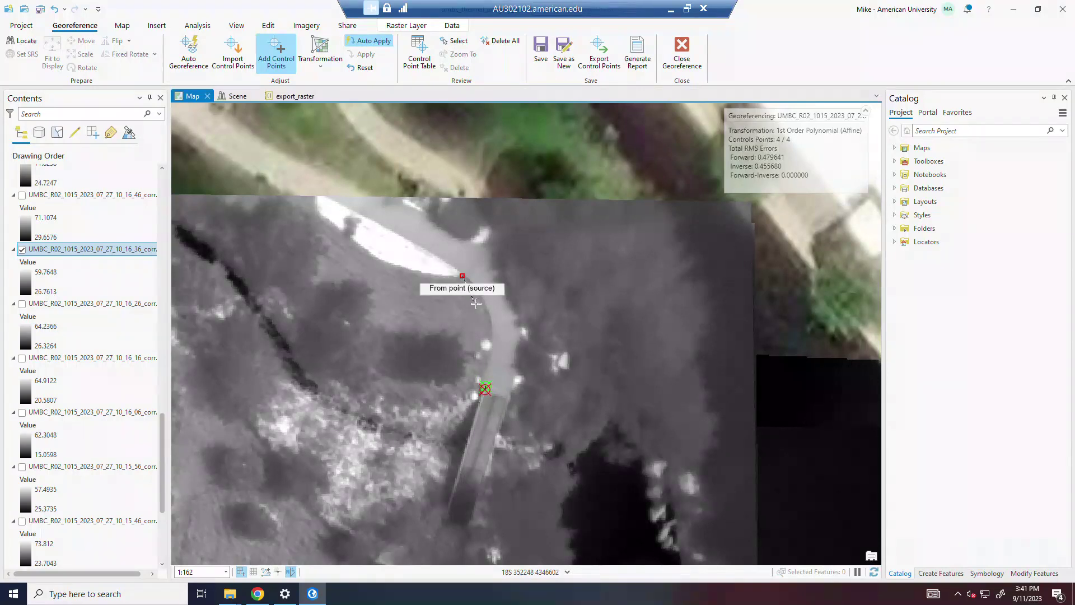
click(475, 306)
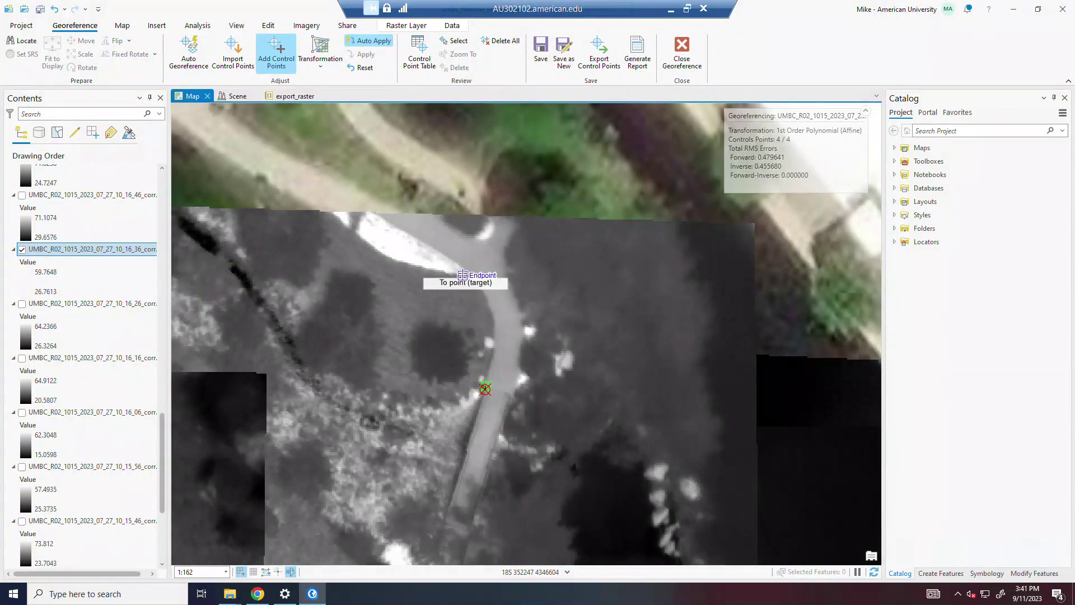
scroll(468, 273, up, 3)
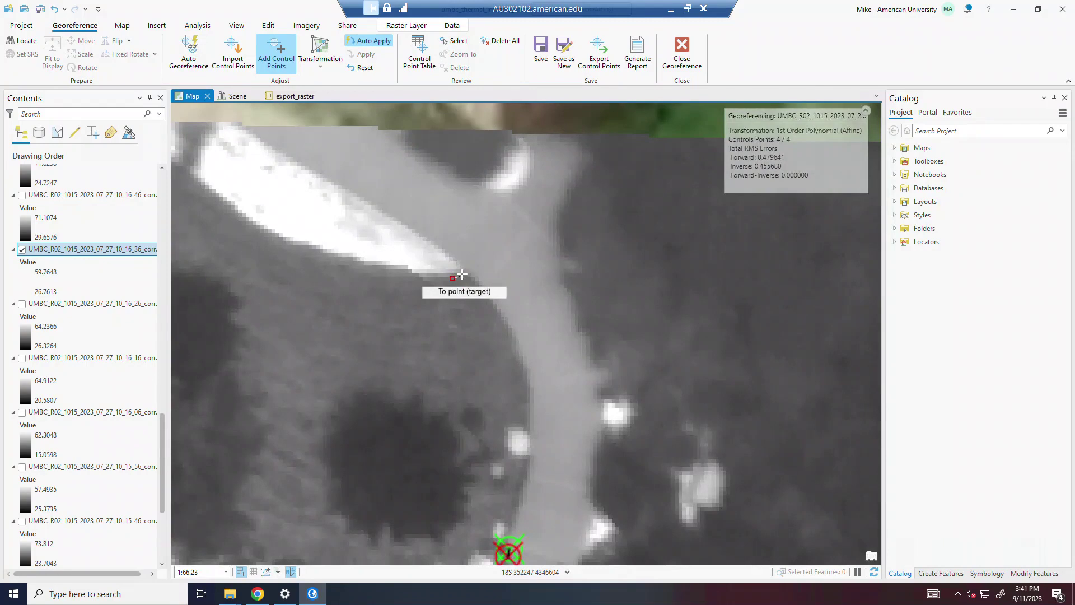
click(460, 273)
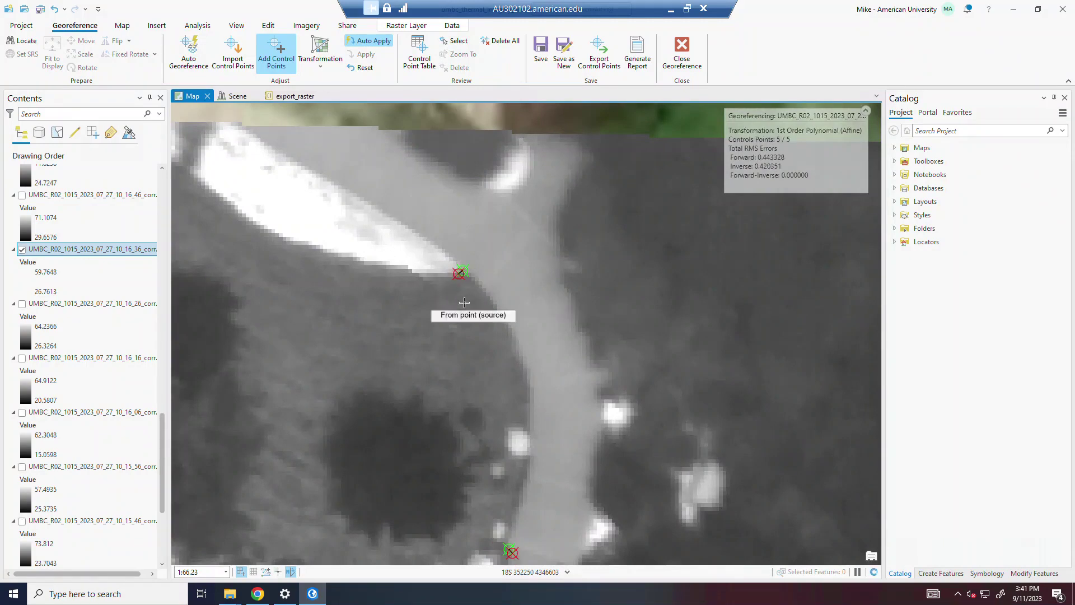
- Check the alignment of the 10_16_36 image, save its georeferencing and close the georeferencing session
scroll(421, 307, down, 6)
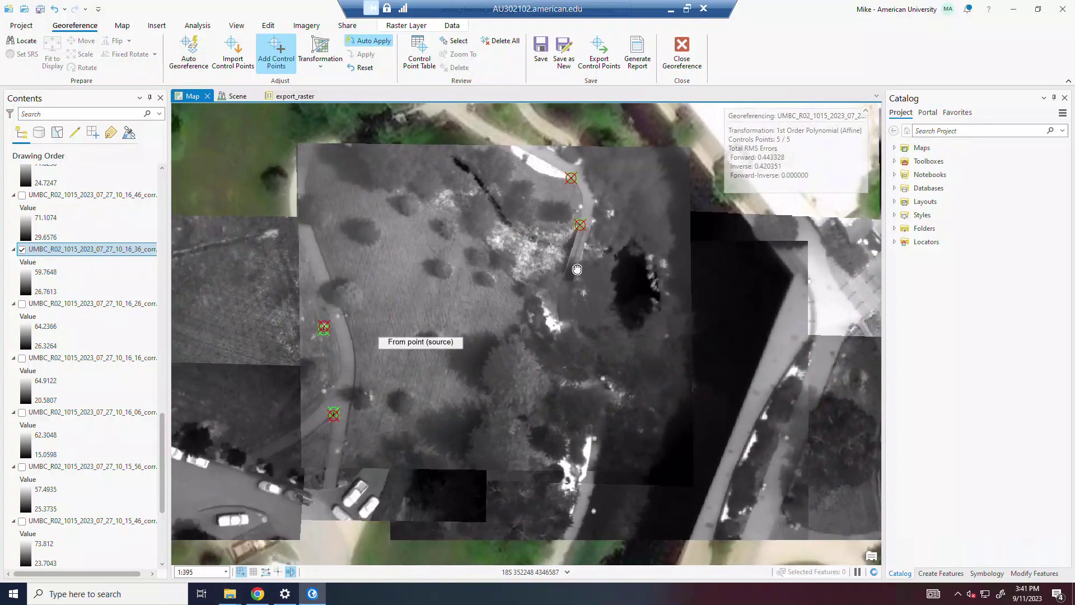
drag(420, 398, 577, 269)
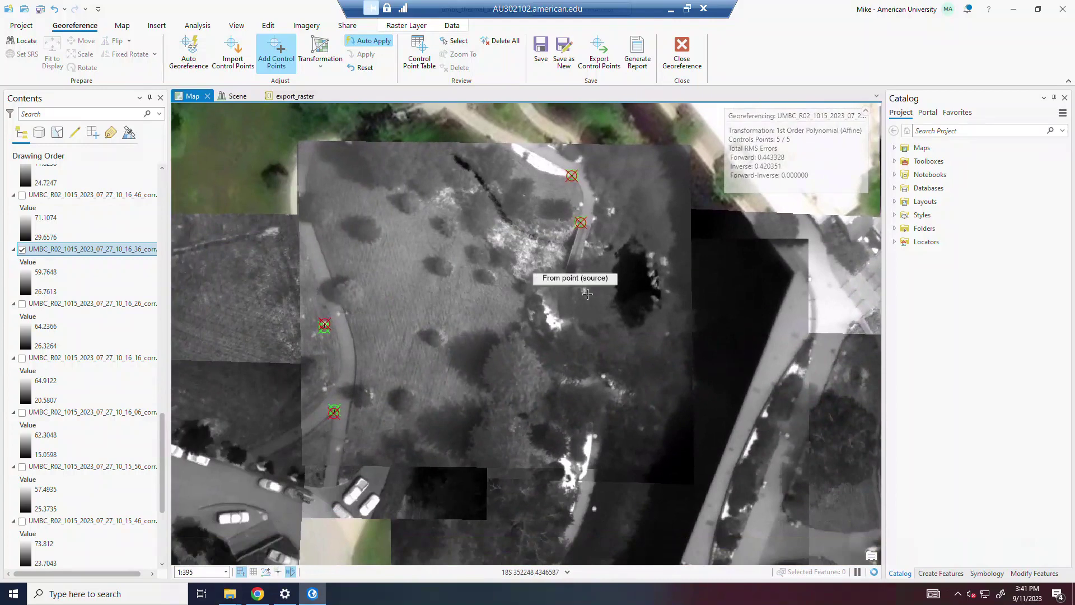
scroll(585, 305, down, 2)
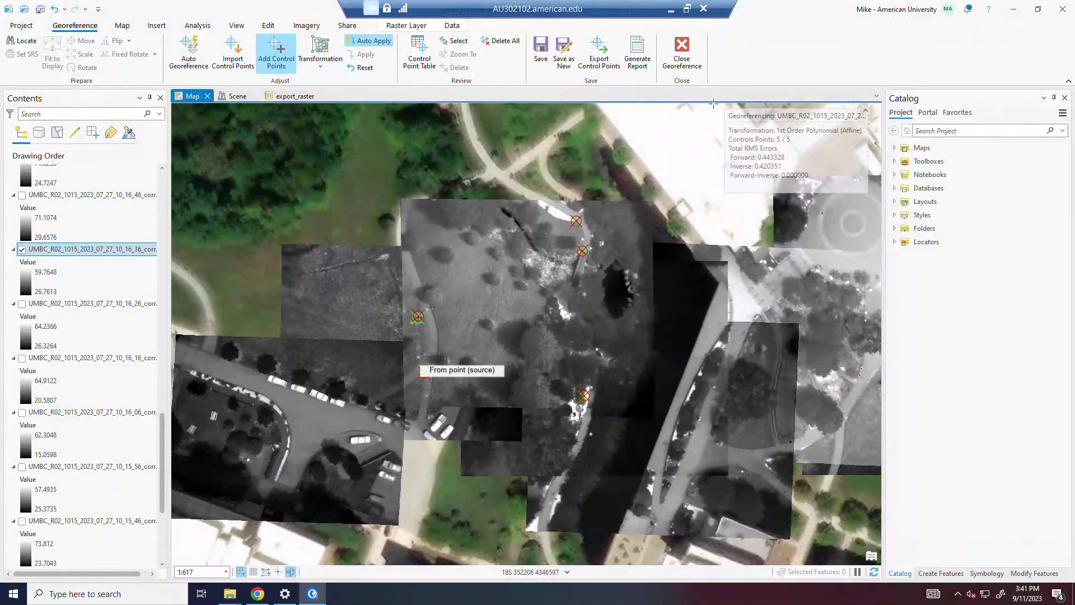
click(541, 50)
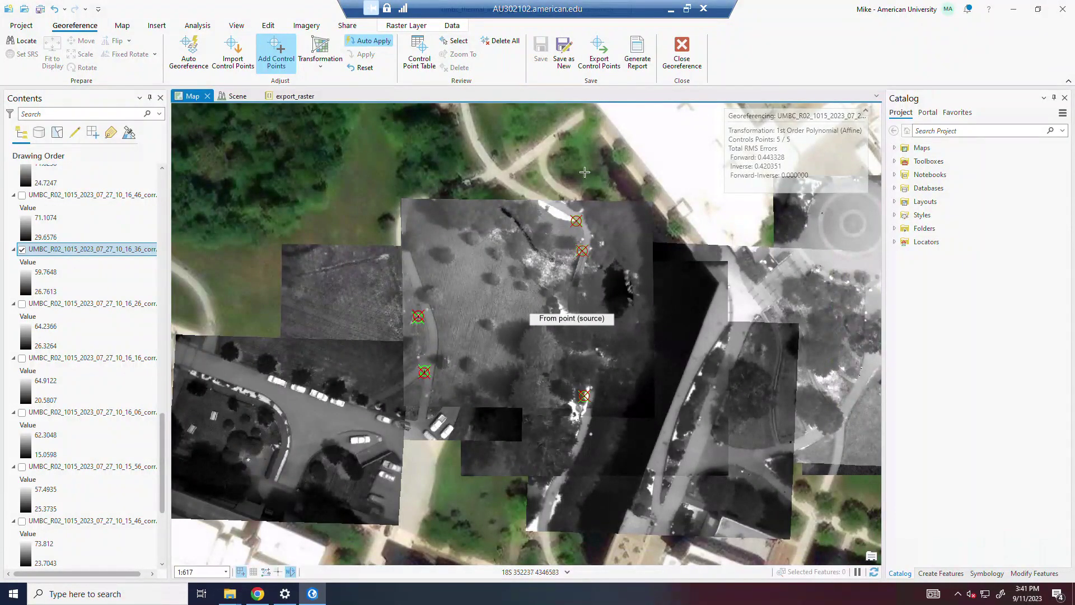
click(681, 56)
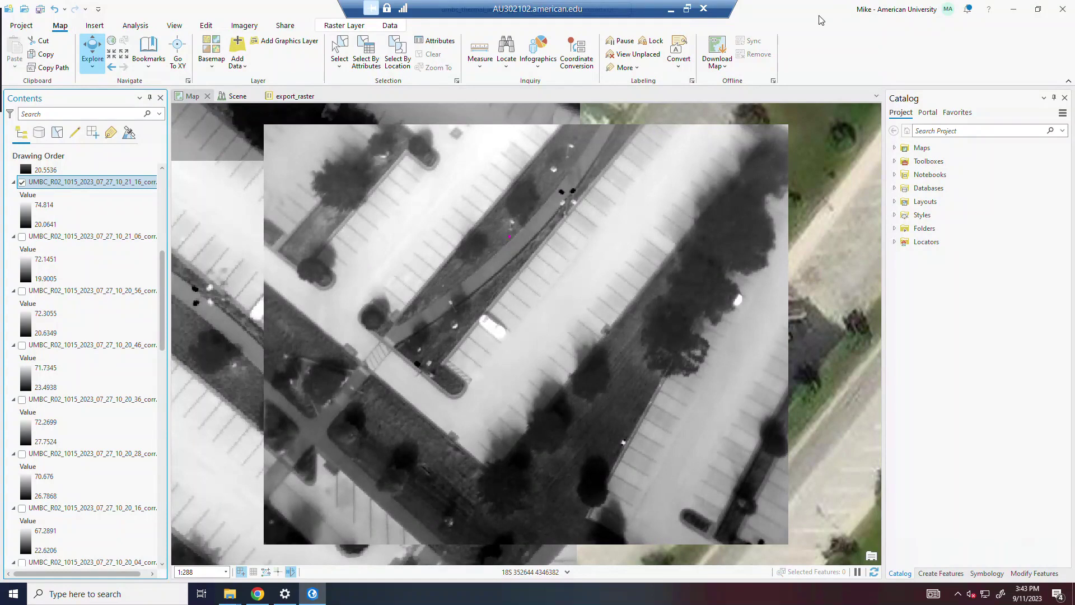
- Start georeferencing the selected UMBC_R02_1015_2023_07_27_10_21_16 thermal image over the parking lots
scroll(485, 328, down, 5)
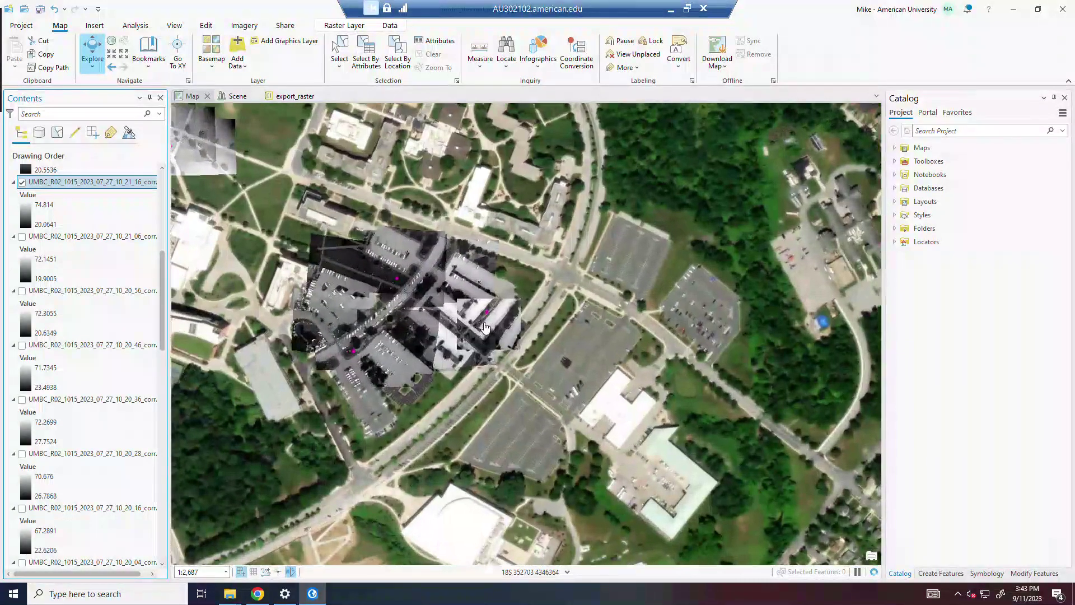
scroll(485, 328, up, 2)
drag(485, 328, 661, 357)
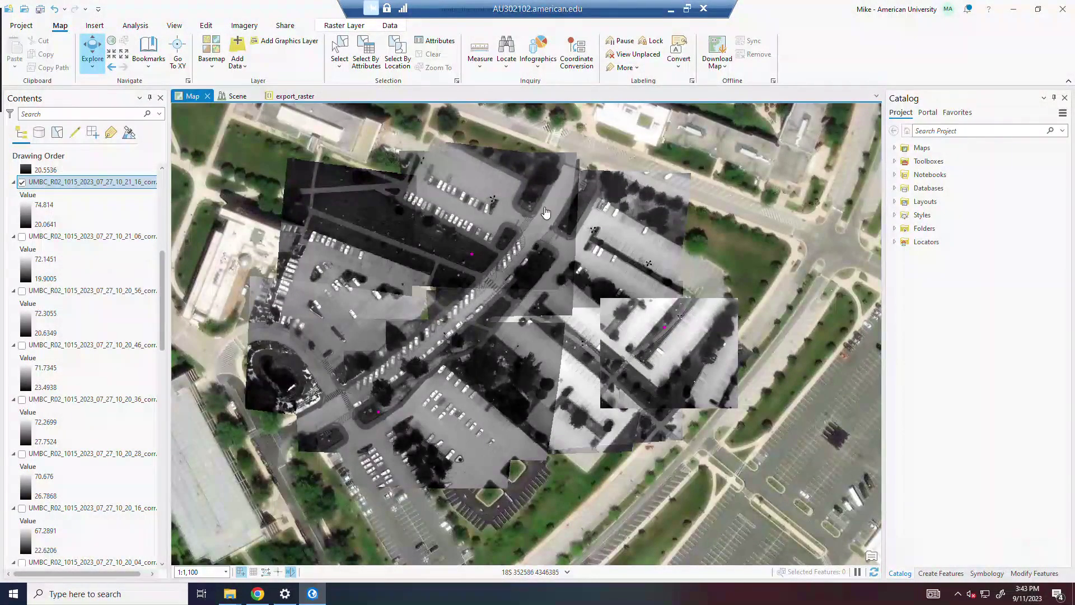
scroll(680, 345, up, 1)
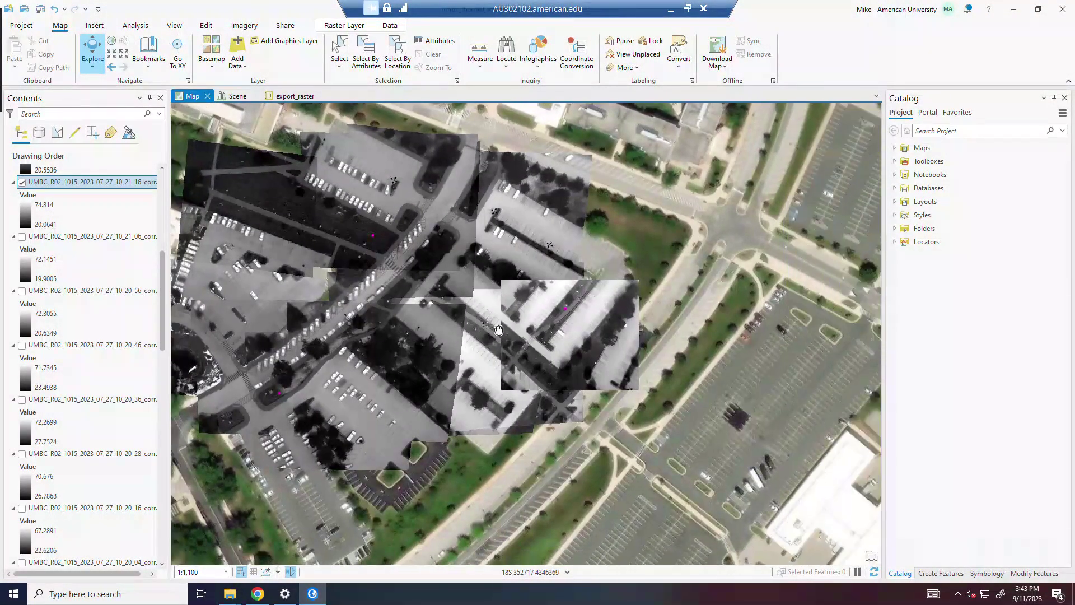
drag(680, 345, 486, 356)
scroll(479, 383, up, 1)
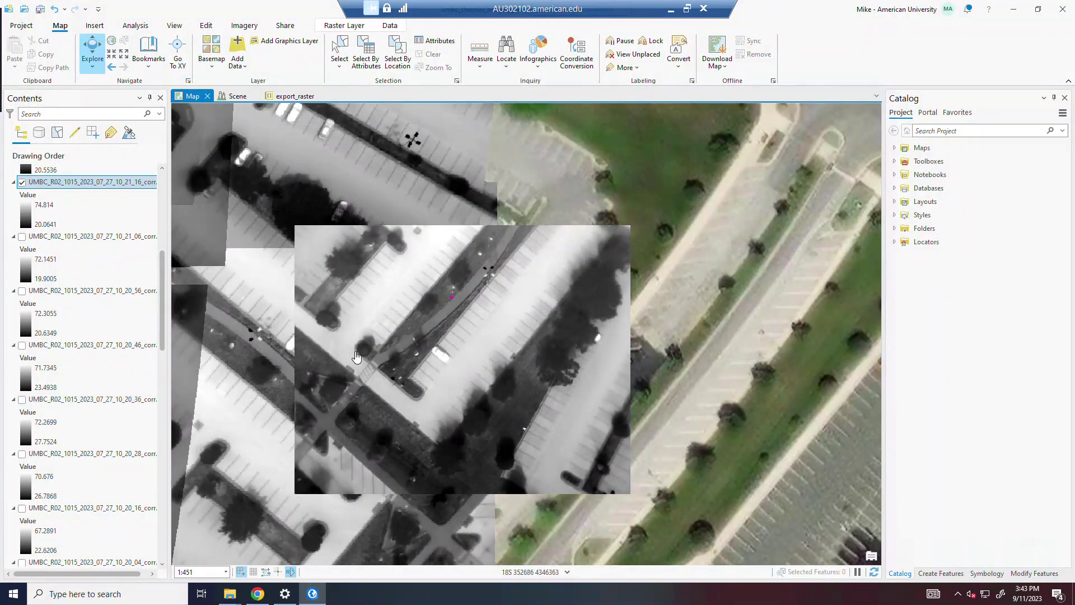
click(244, 25)
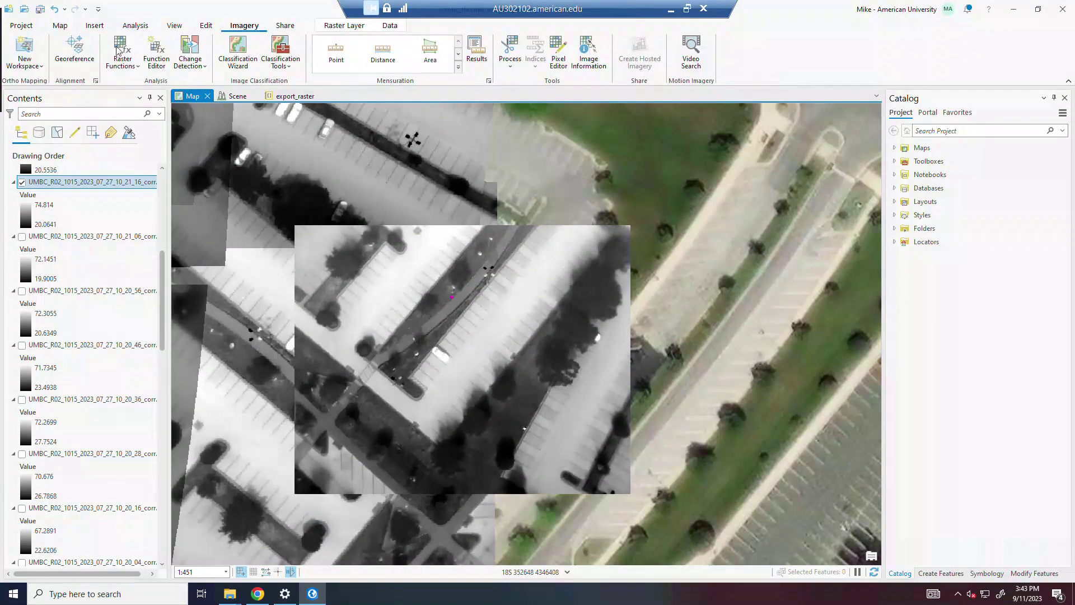
click(74, 49)
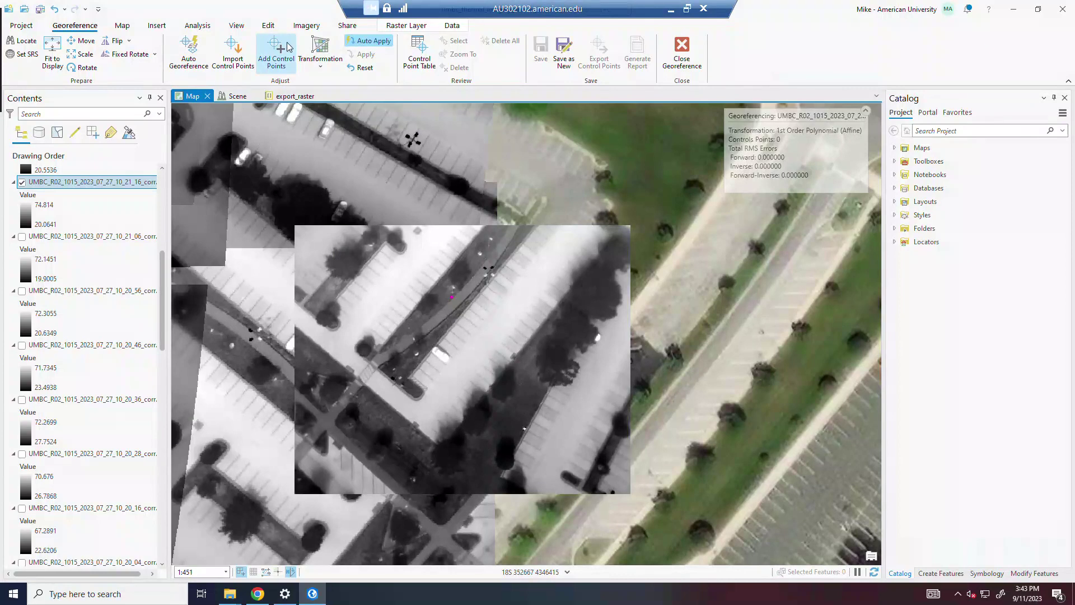
- Toggle the 10_21_16 image's visibility repeatedly to compare its parking lot features with the imagery beneath, leaving it on
click(21, 183)
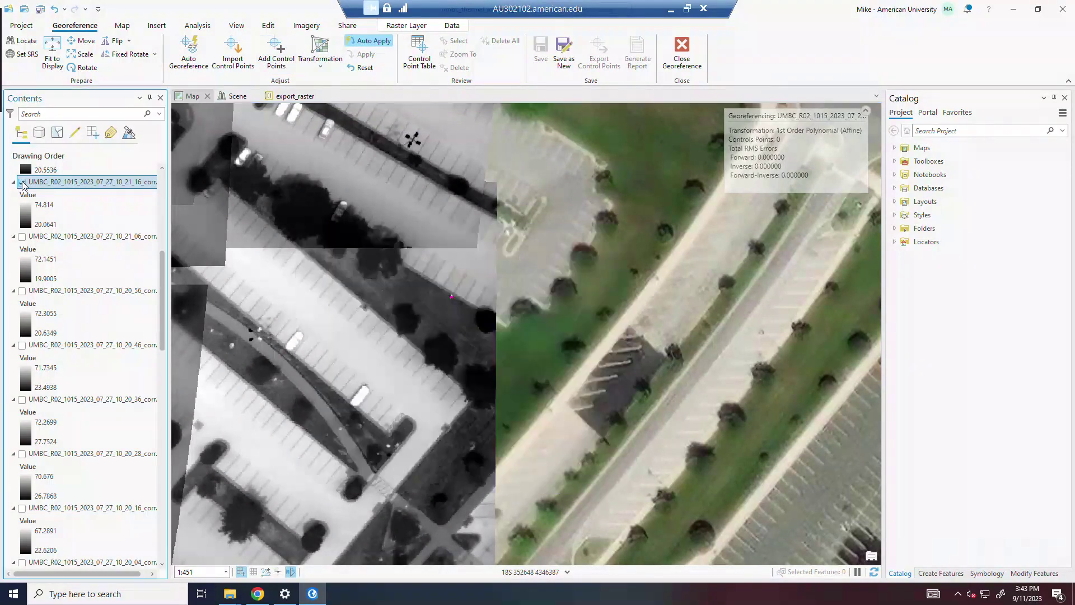
click(22, 183)
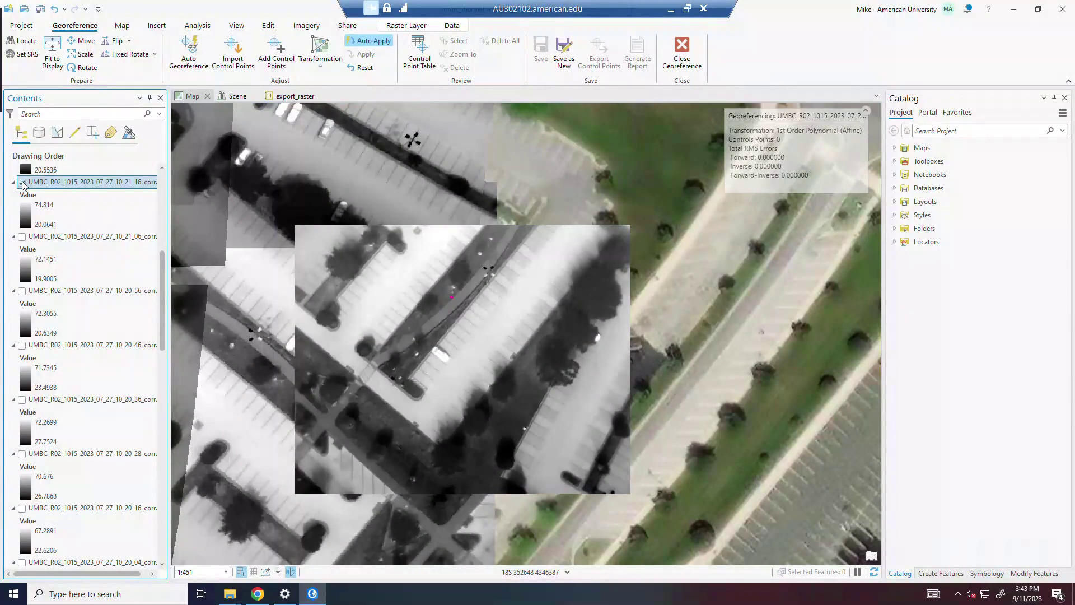
click(22, 183)
click(22, 183)
click(22, 183)
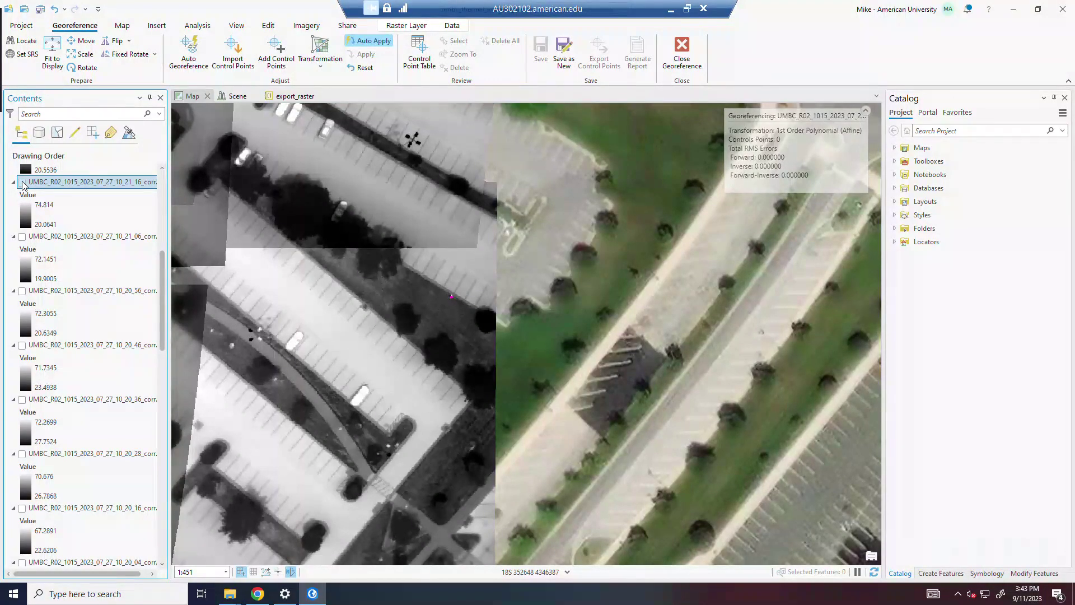
click(22, 183)
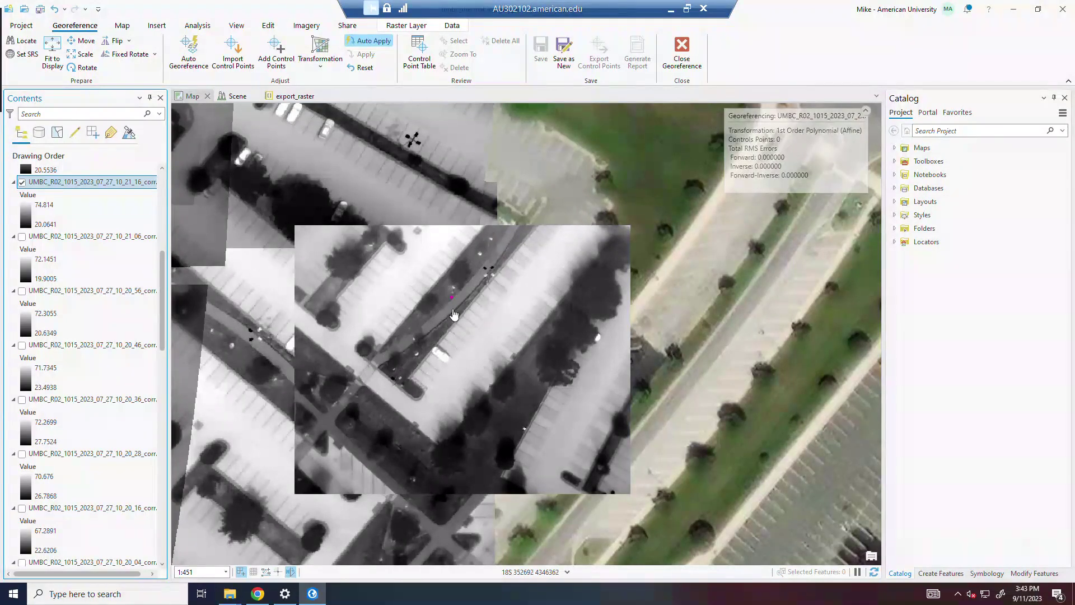
click(22, 182)
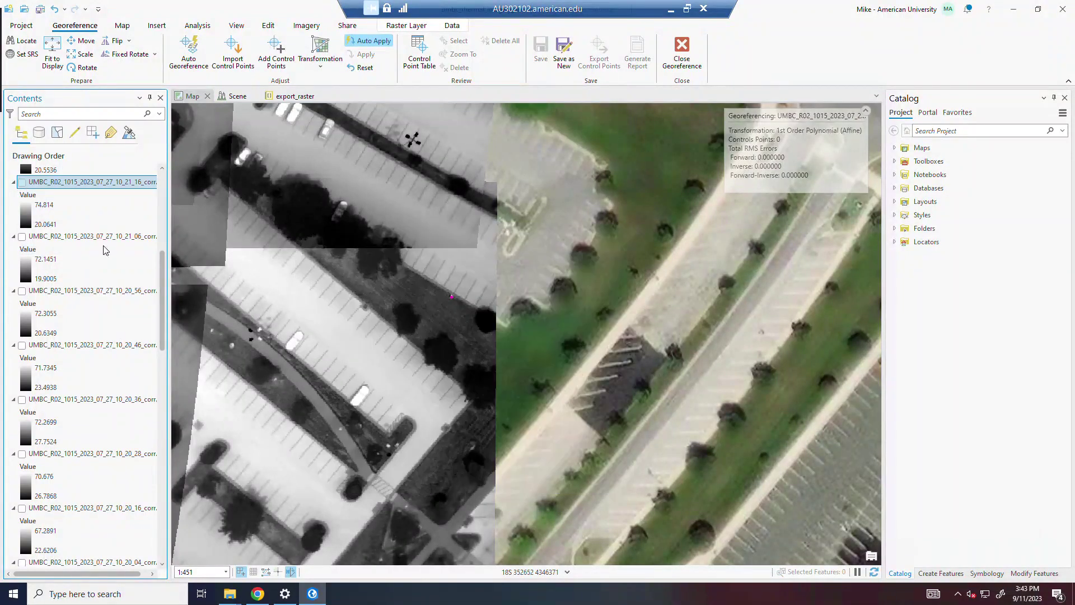
click(21, 182)
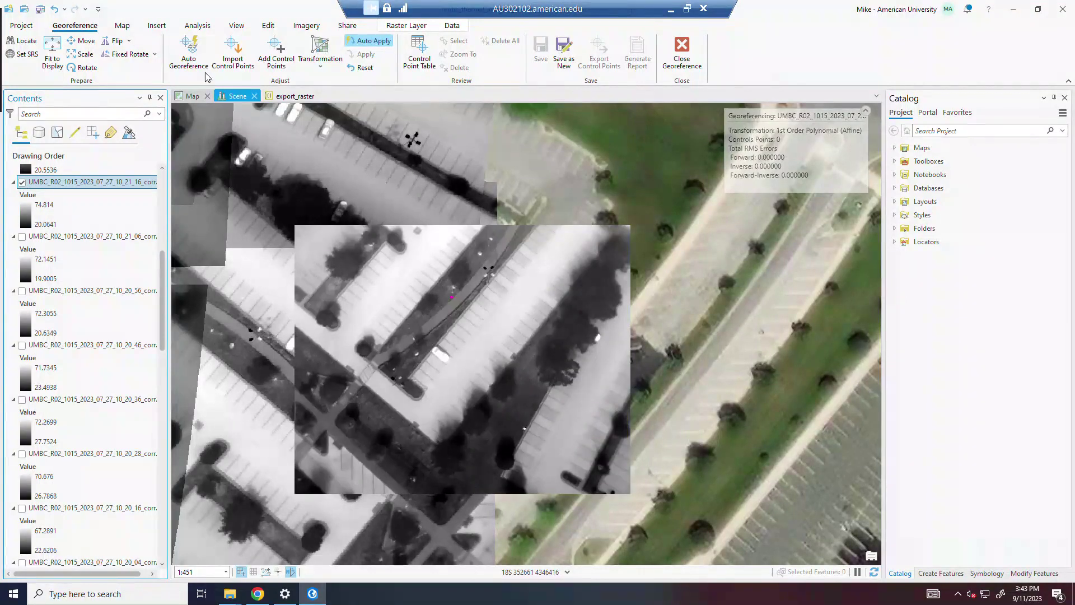
- Rotate the 10_21_16 thermal image 90 degrees counterclockwise to match the orientation of the parking rows beneath
click(116, 55)
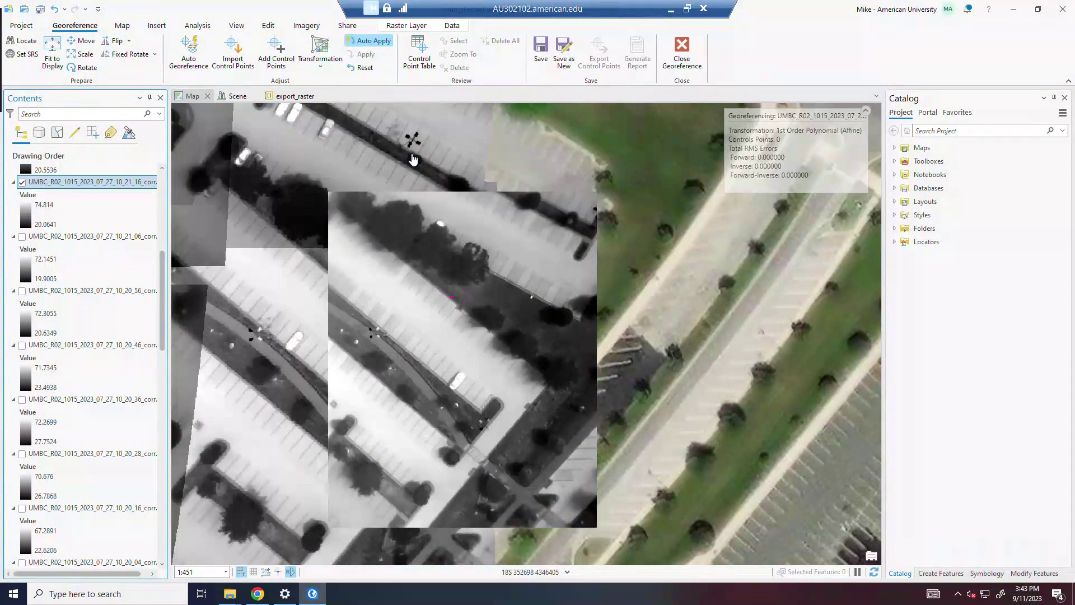
scroll(527, 370, up, 3)
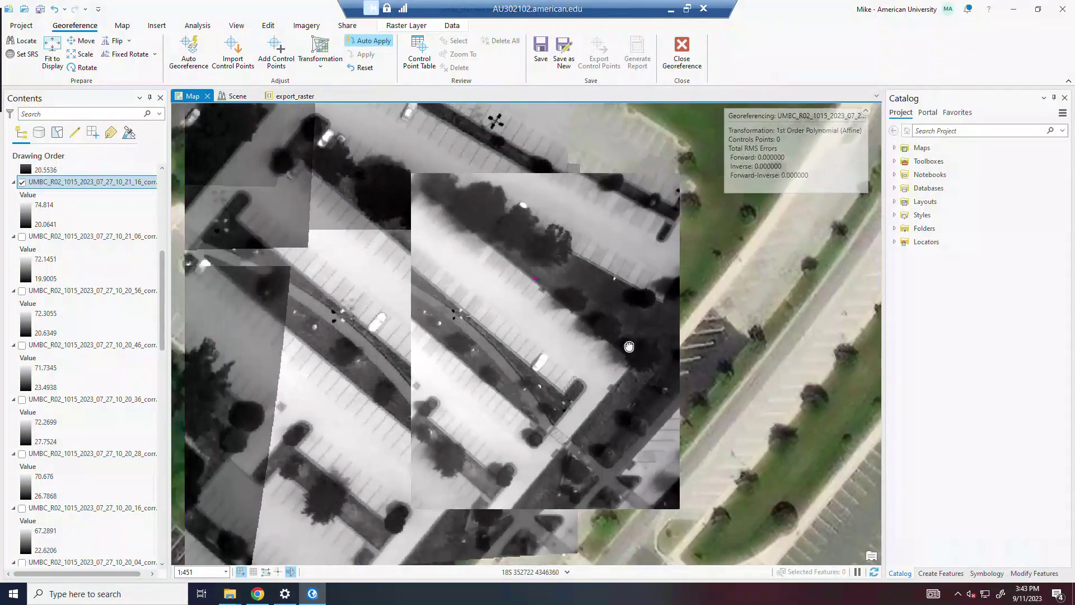
scroll(486, 363, down, 3)
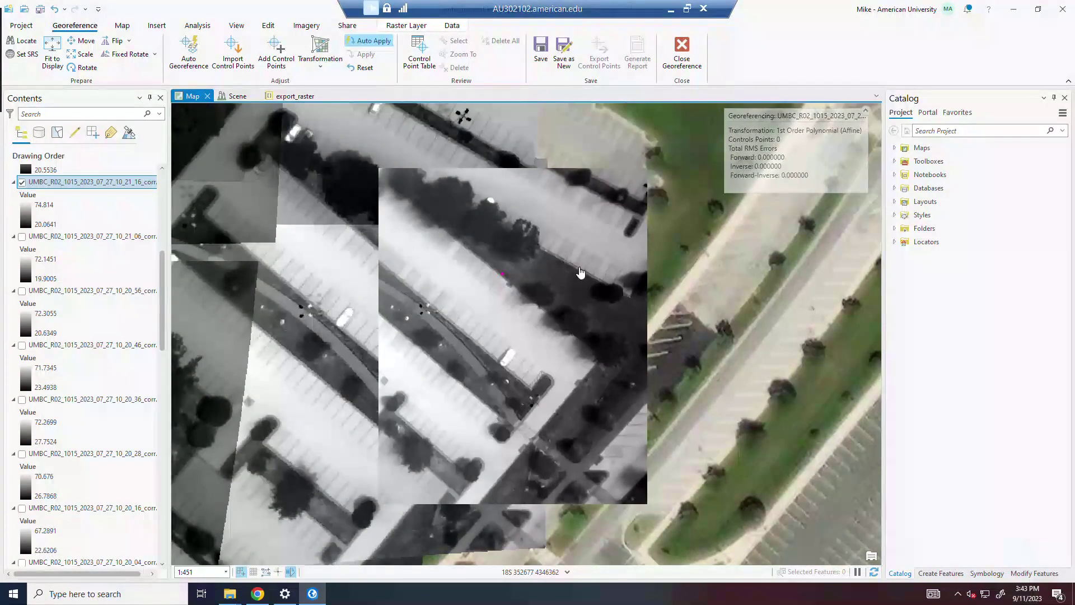
scroll(297, 68, down, 1)
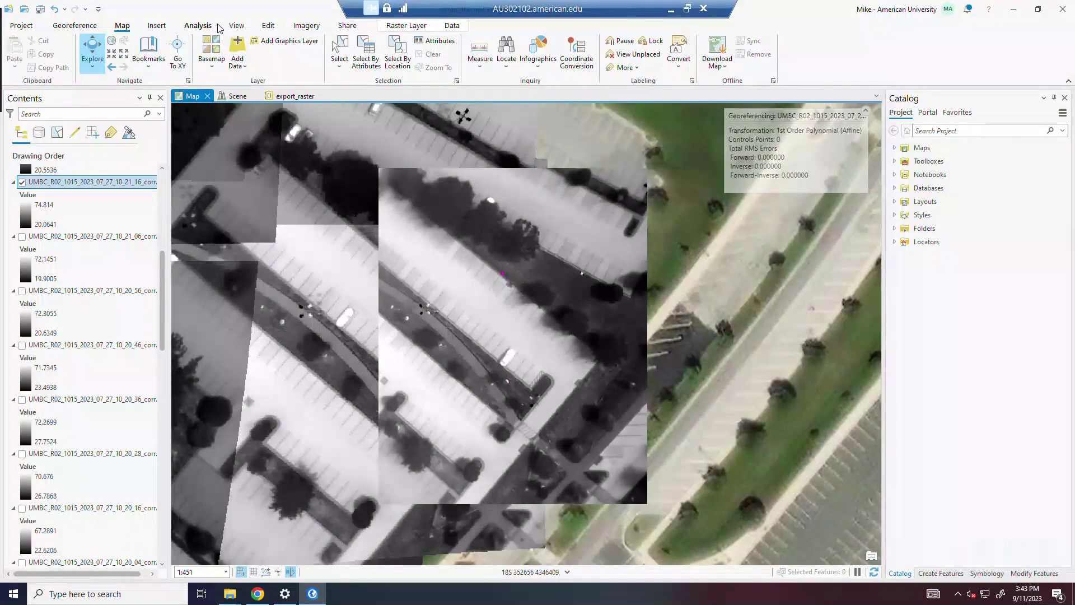
click(305, 26)
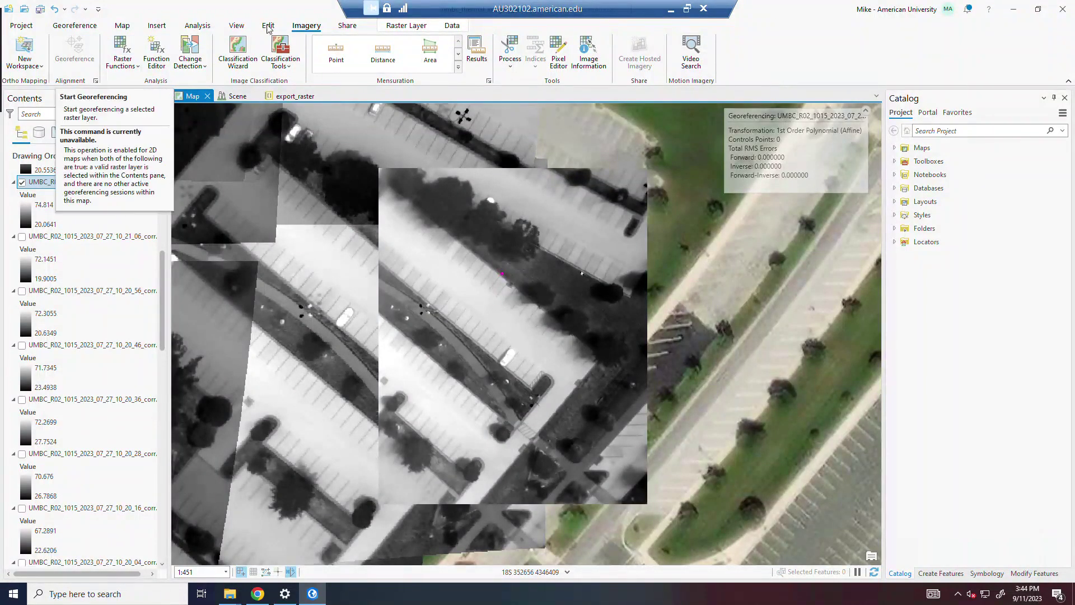
click(457, 28)
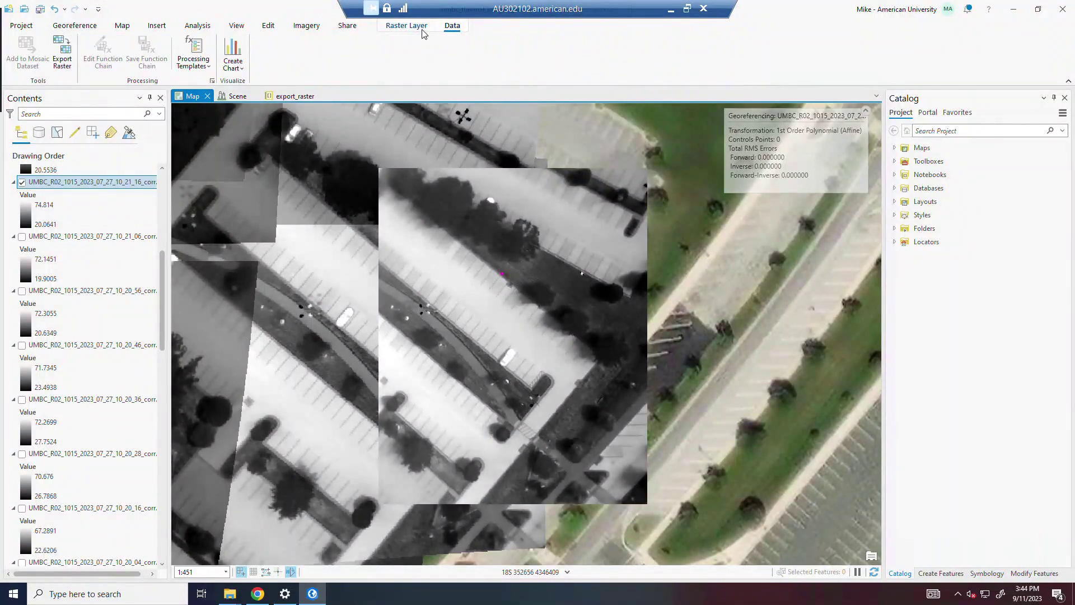
click(414, 28)
click(77, 26)
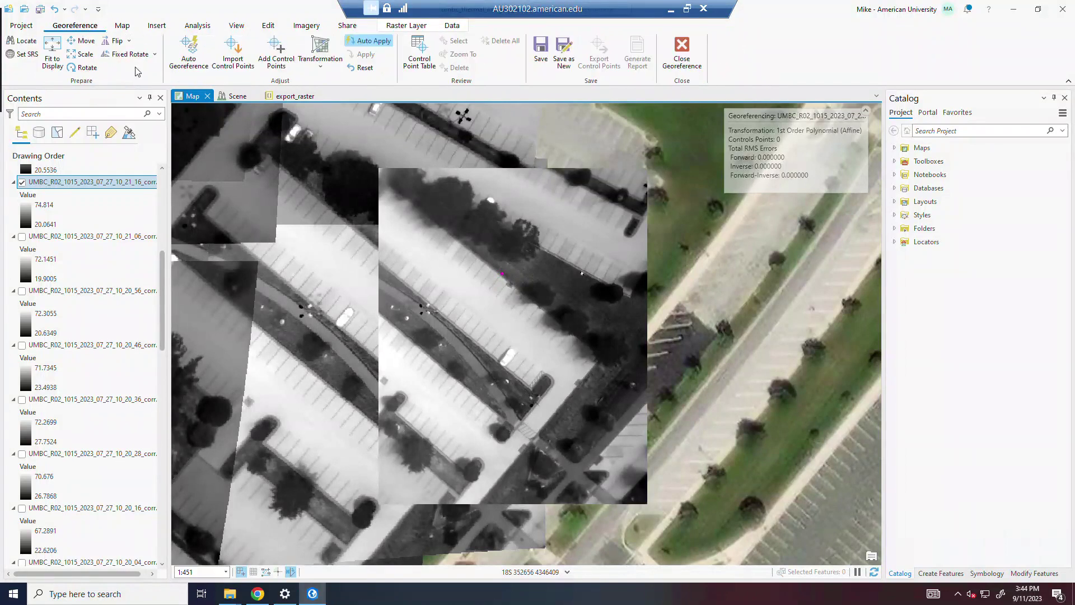
- Add a first control point linking the corner where the grass wedge's southern tip meets the crosswalk to its matching position in the underlying image
click(287, 53)
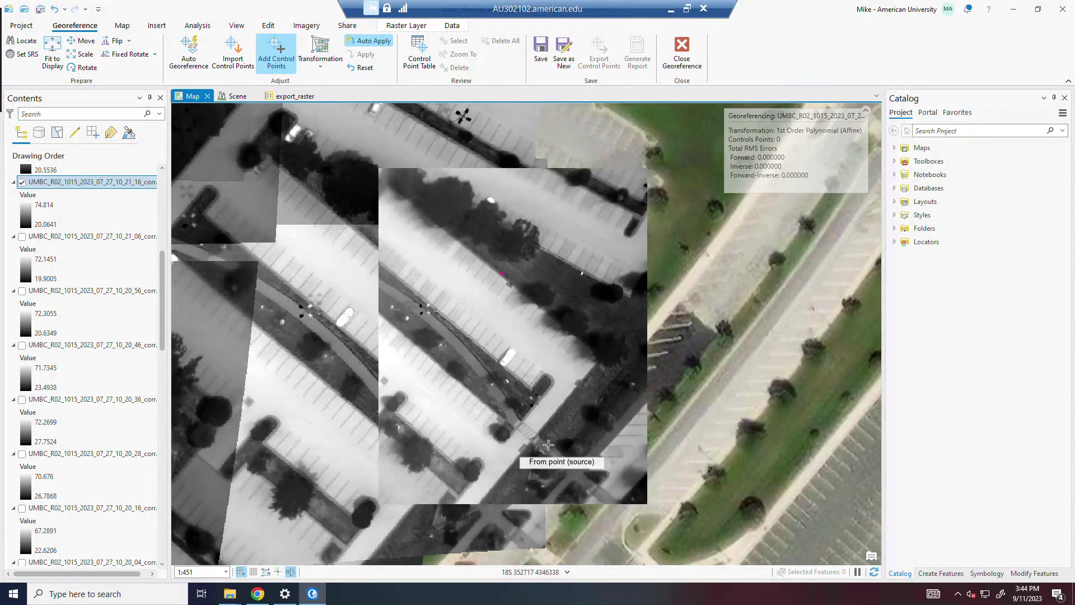
scroll(549, 442, up, 2)
scroll(550, 433, down, 2)
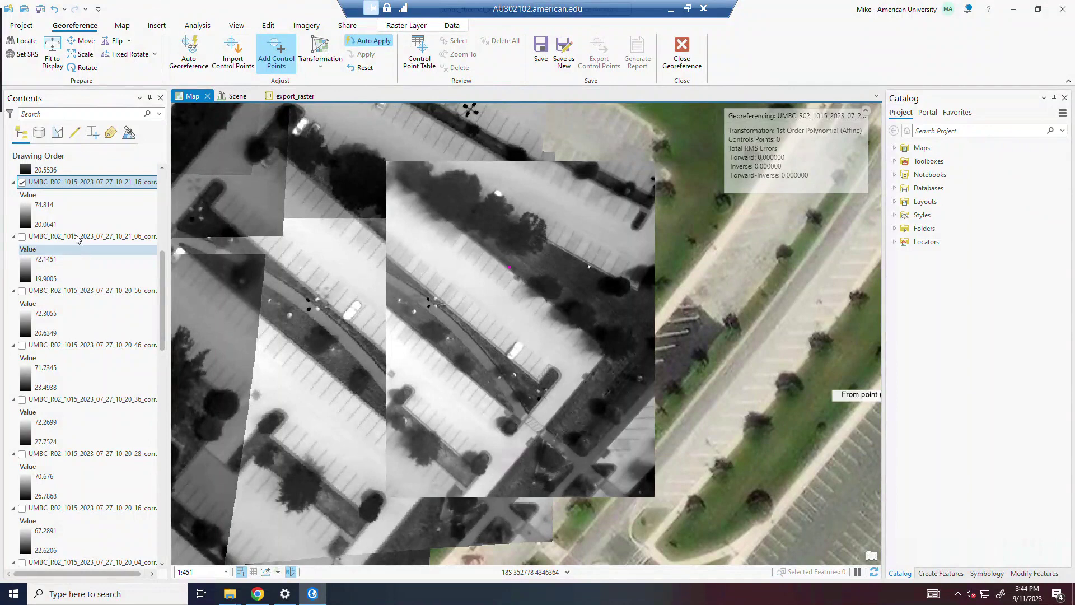
click(22, 183)
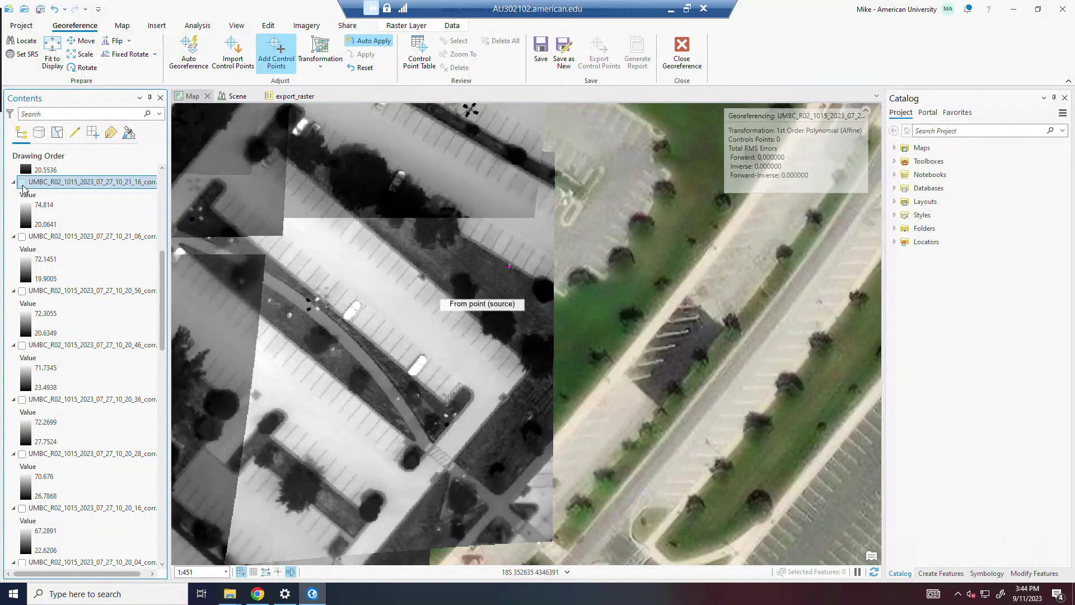
click(22, 183)
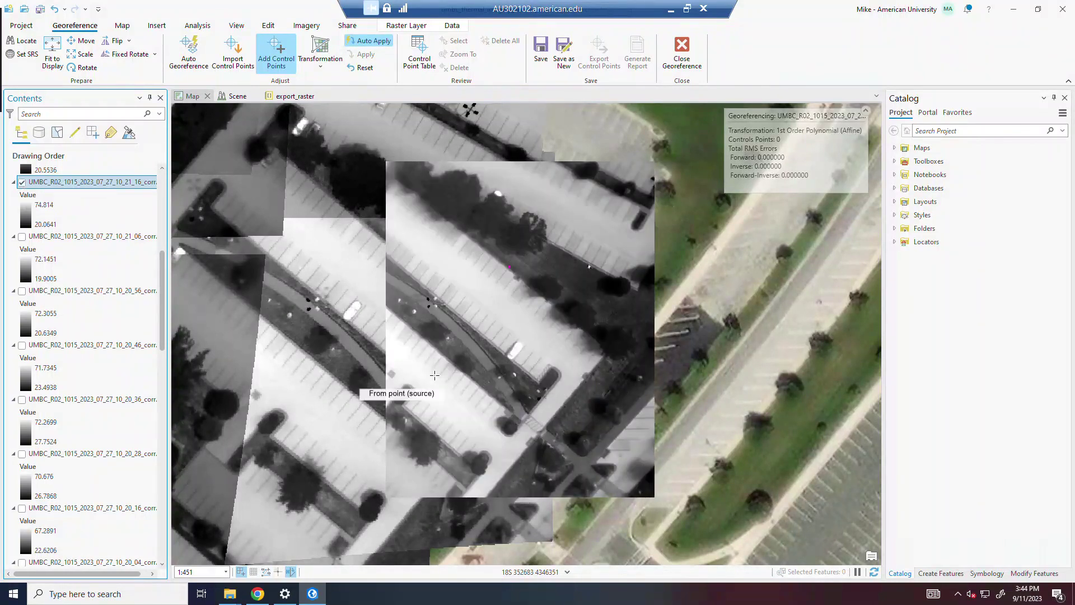
scroll(536, 398, up, 3)
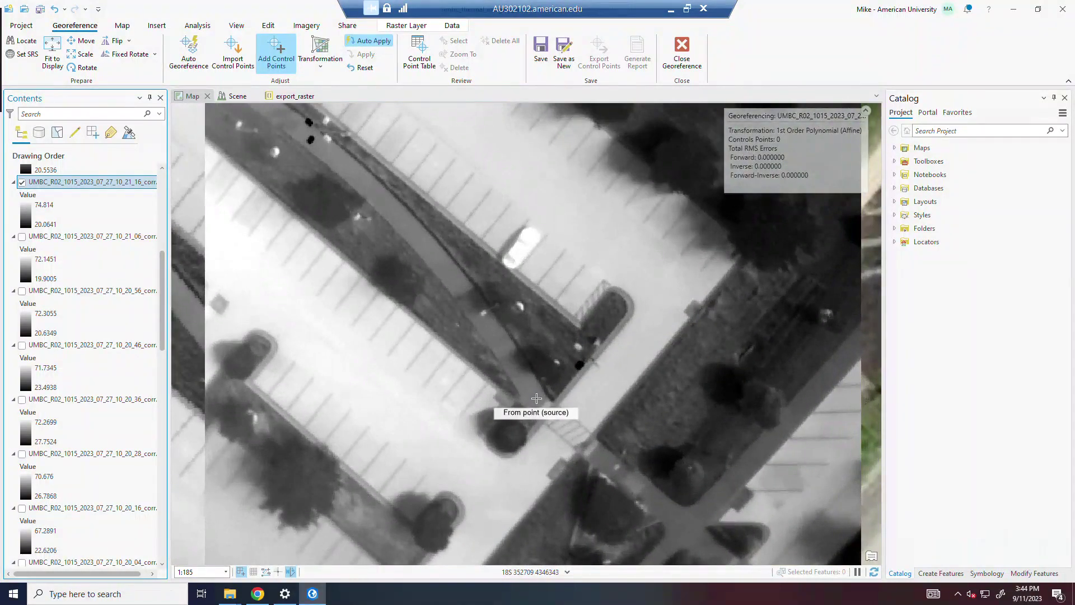
scroll(537, 399, up, 2)
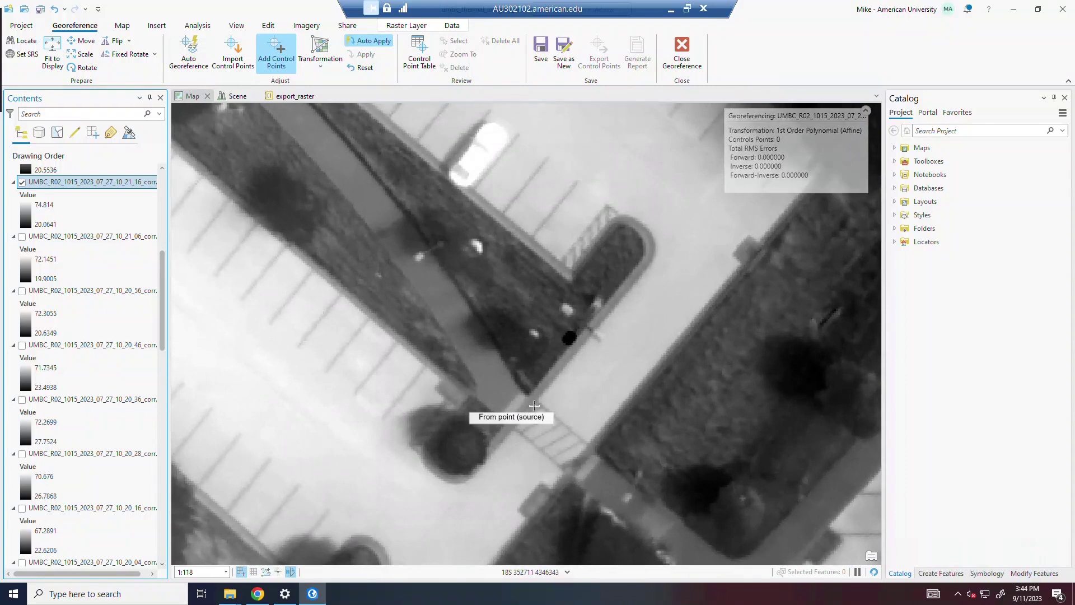
click(536, 401)
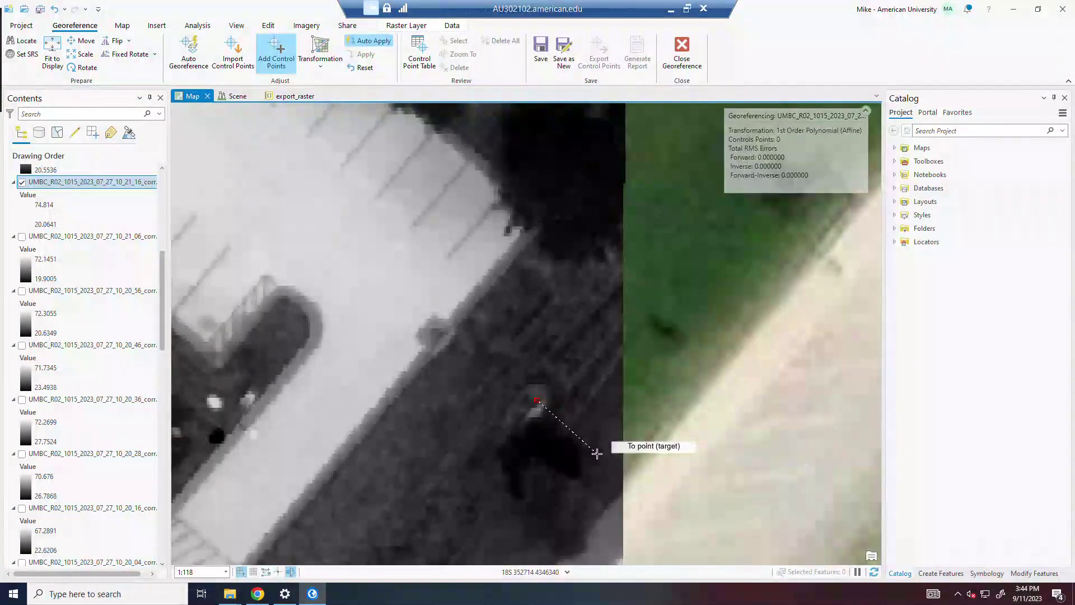
drag(312, 463, 559, 276)
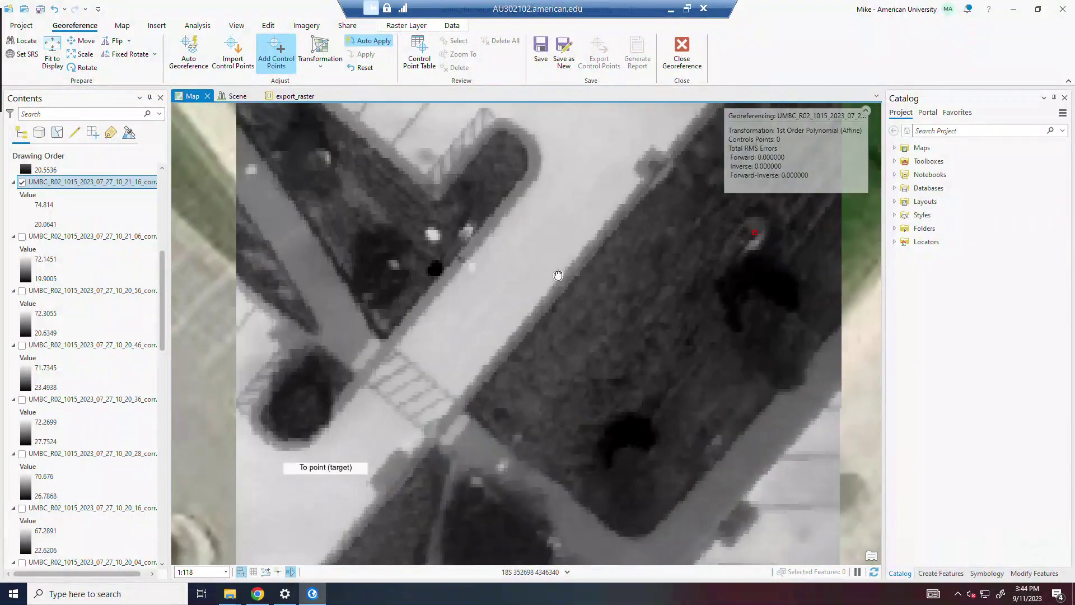
key(l)
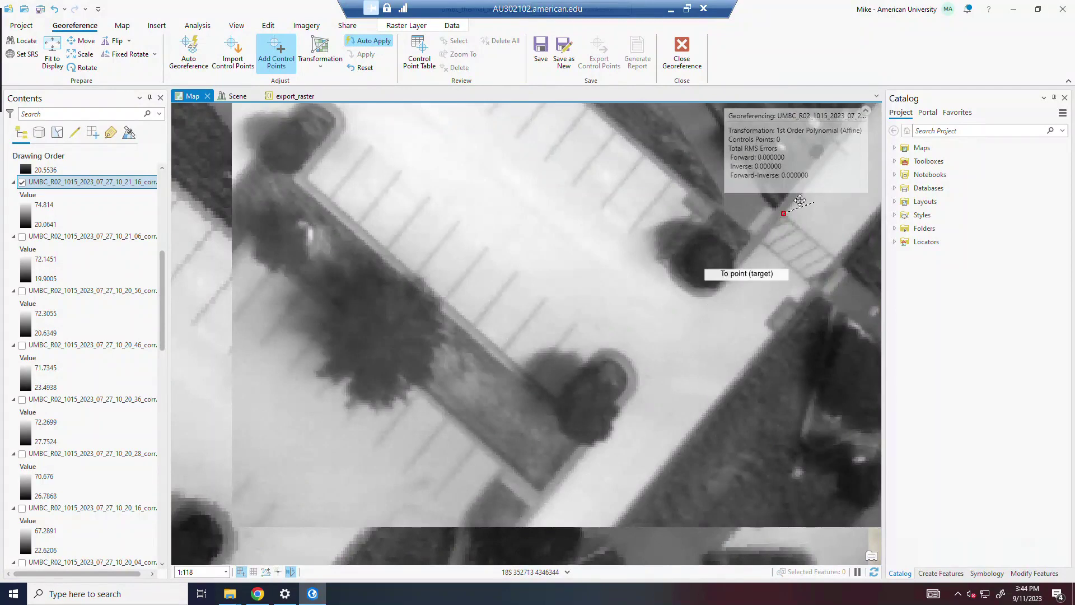
key(l)
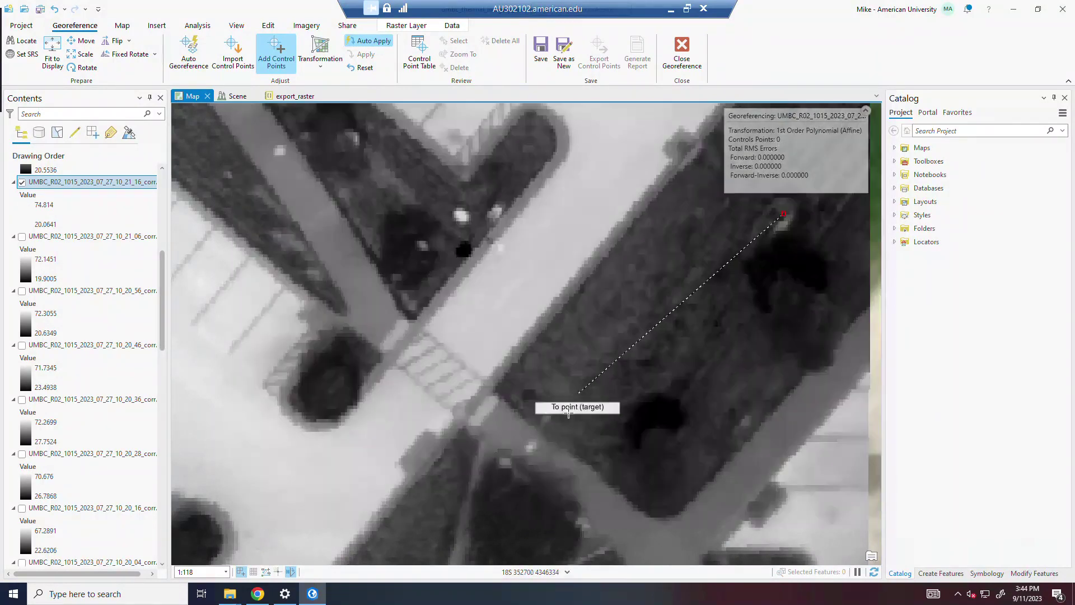
click(427, 330)
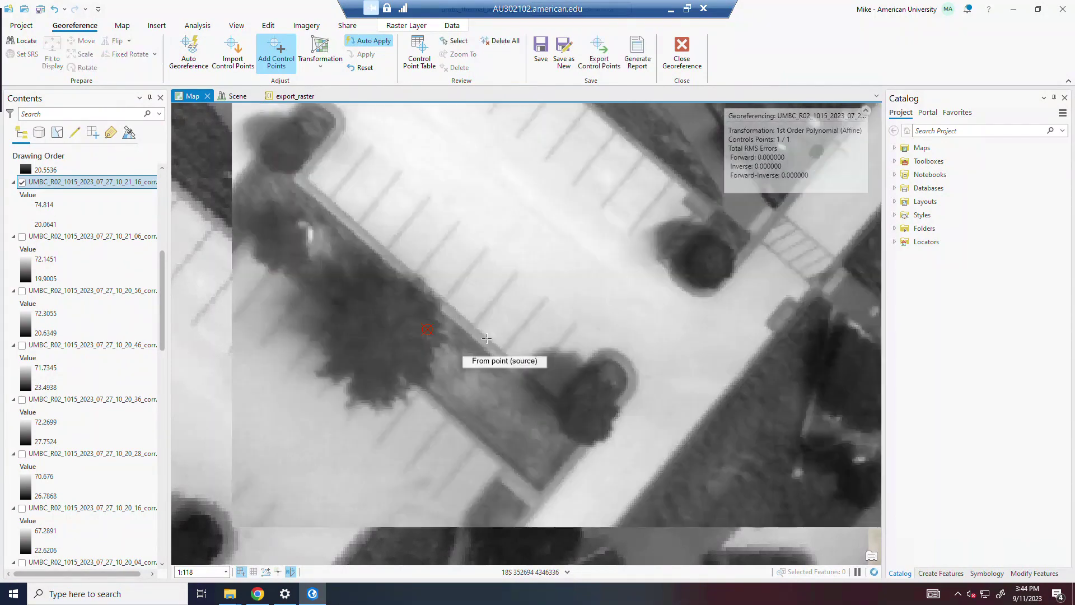
- Add a second control point in the northwestern part of the bright parking lot, linking the 10_21_16 image to its reference position
scroll(475, 331, down, 5)
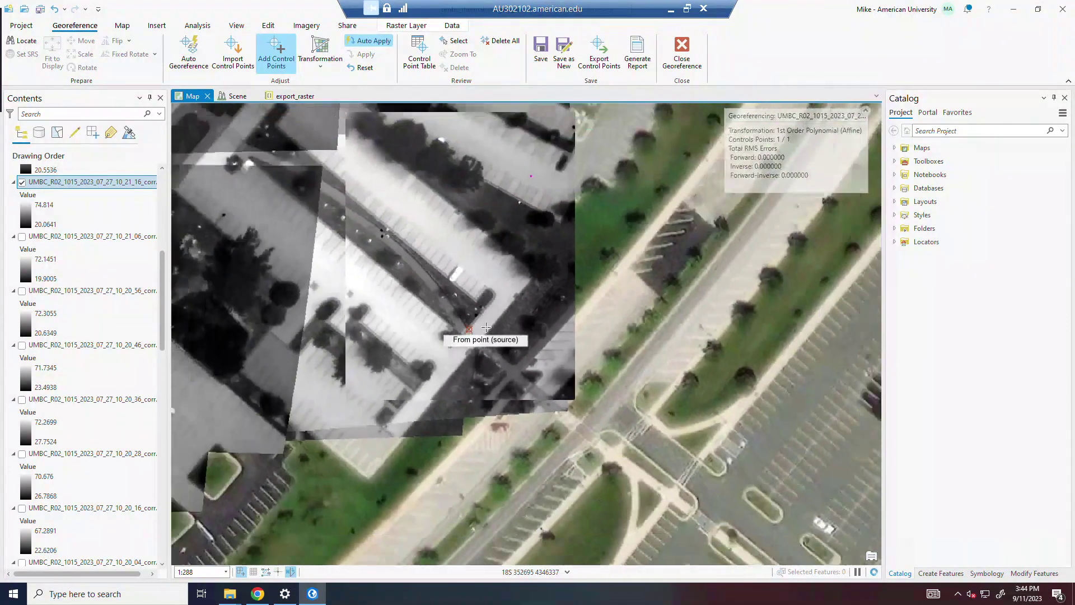
scroll(425, 280, up, 5)
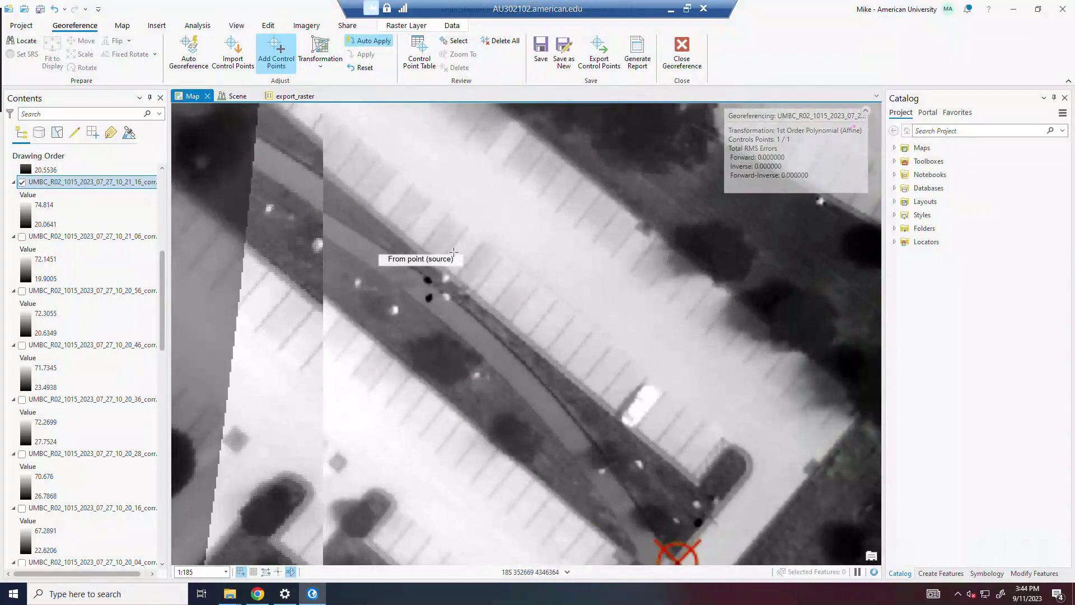
scroll(505, 256, down, 2)
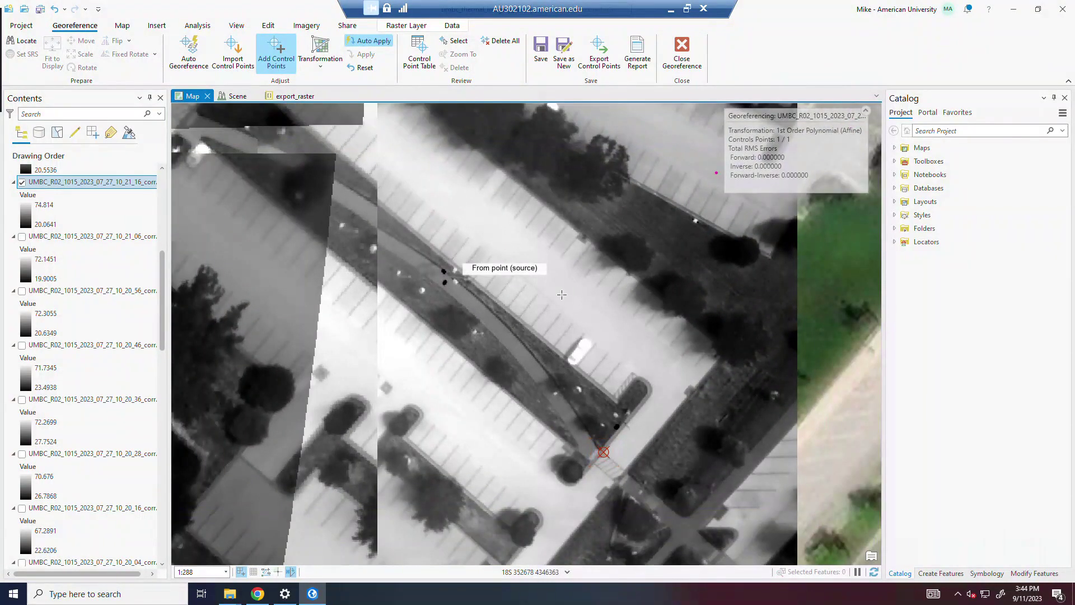
scroll(534, 302, down, 2)
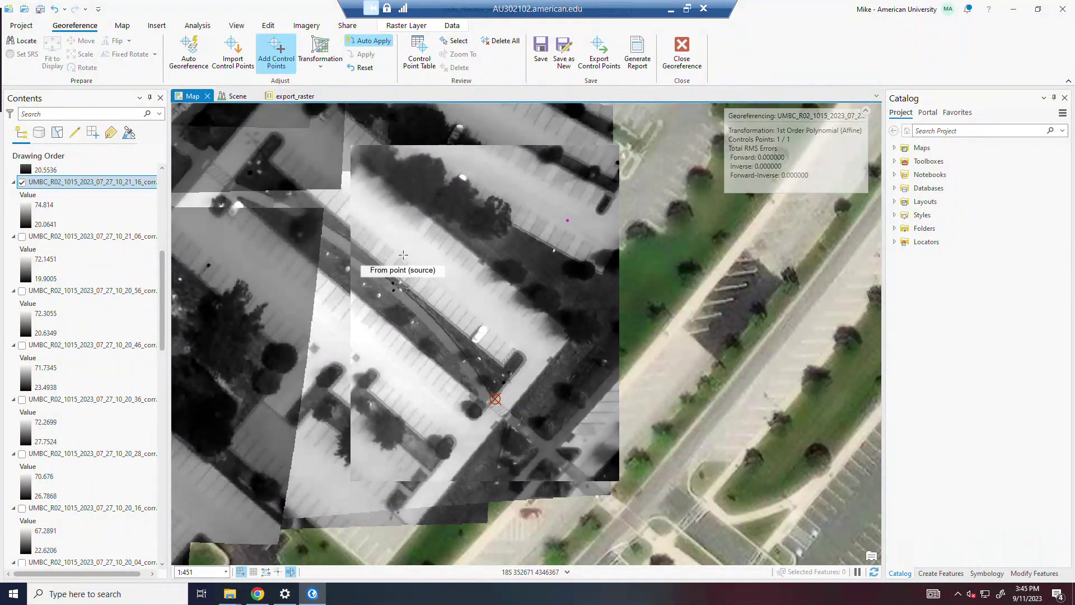
scroll(402, 249, up, 1)
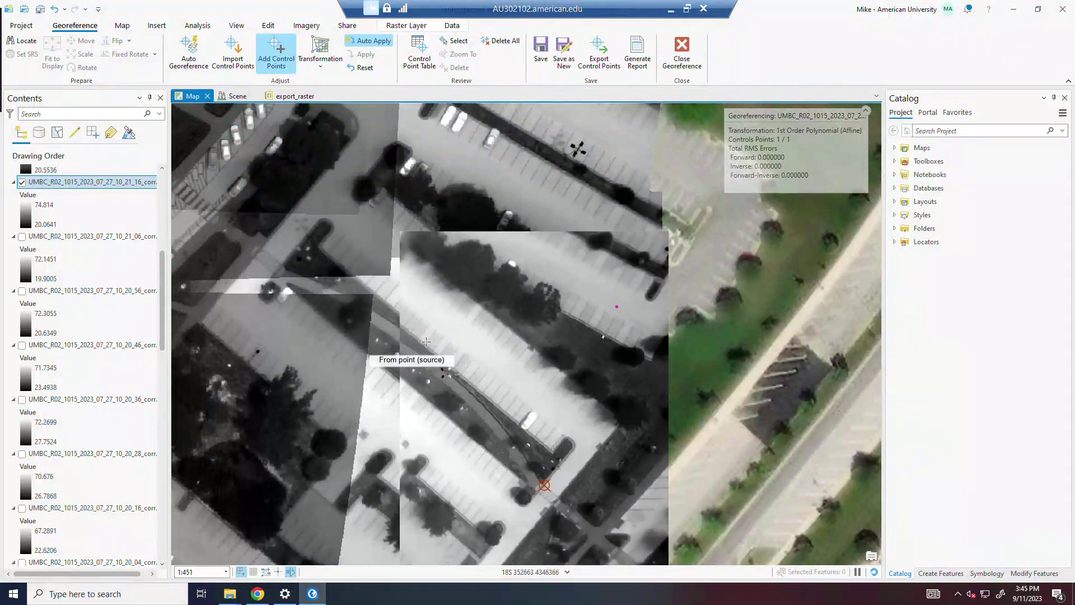
scroll(443, 403, up, 2)
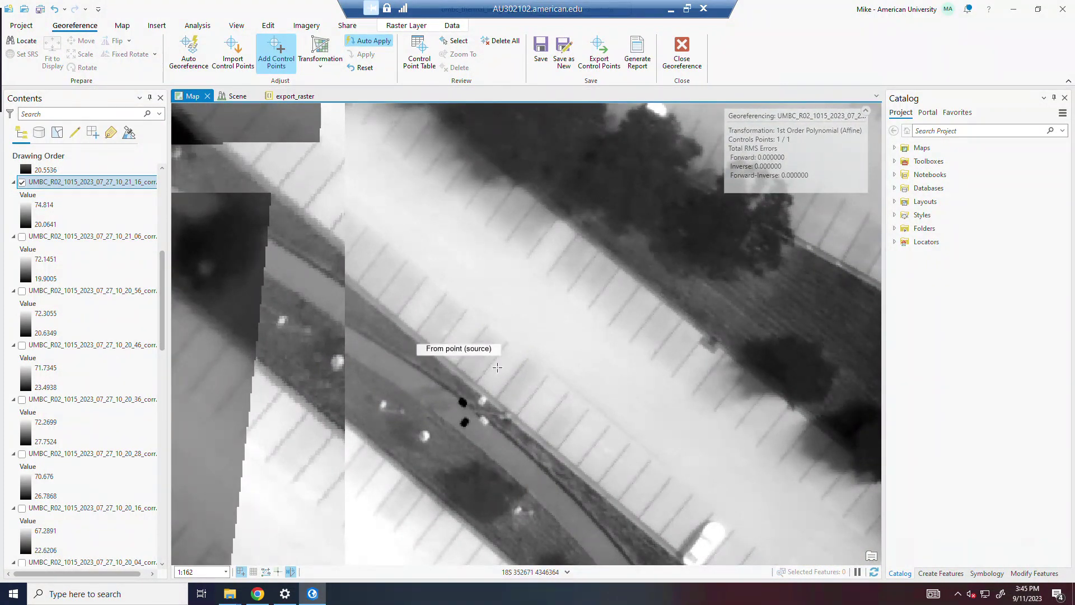
scroll(487, 387, down, 1)
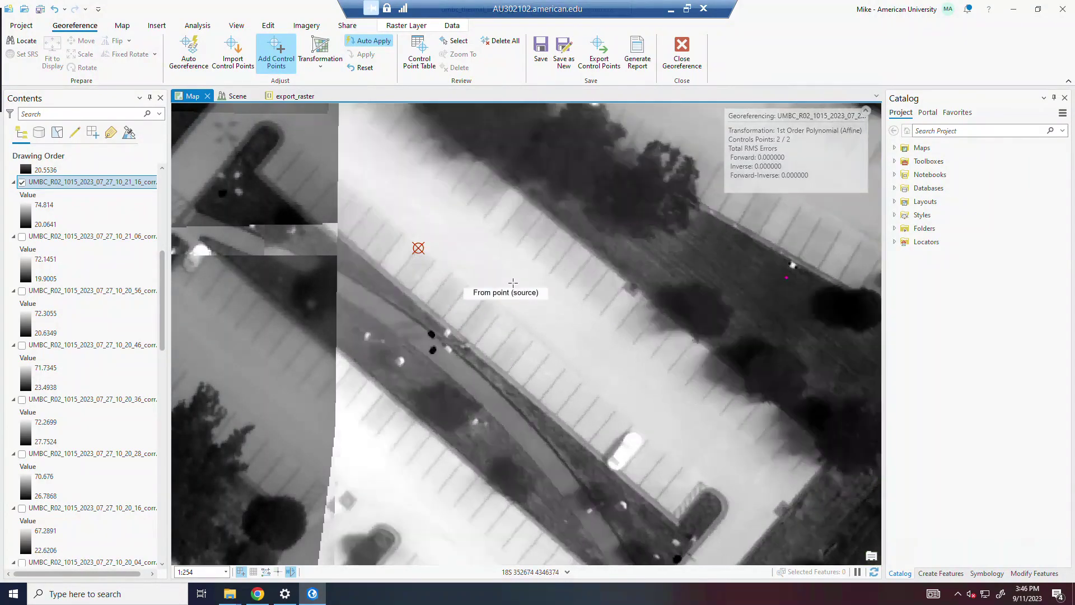
- Compare the image's alignment with the layers beneath and add a third control point linking the bright panel in the grass median to its ref_panels_by_date point
scroll(560, 347, down, 3)
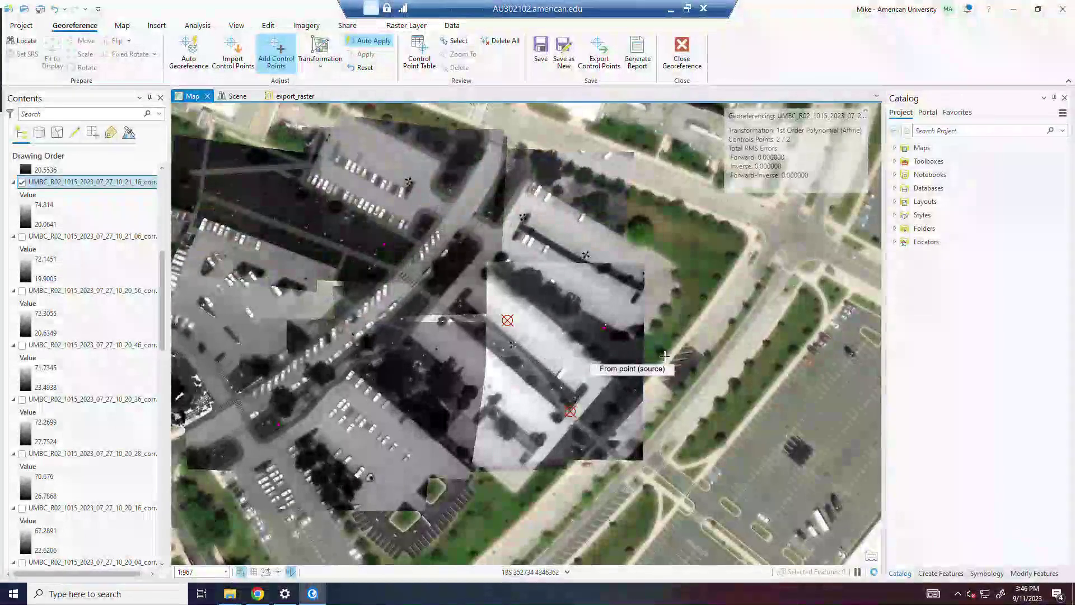
scroll(510, 387, up, 1)
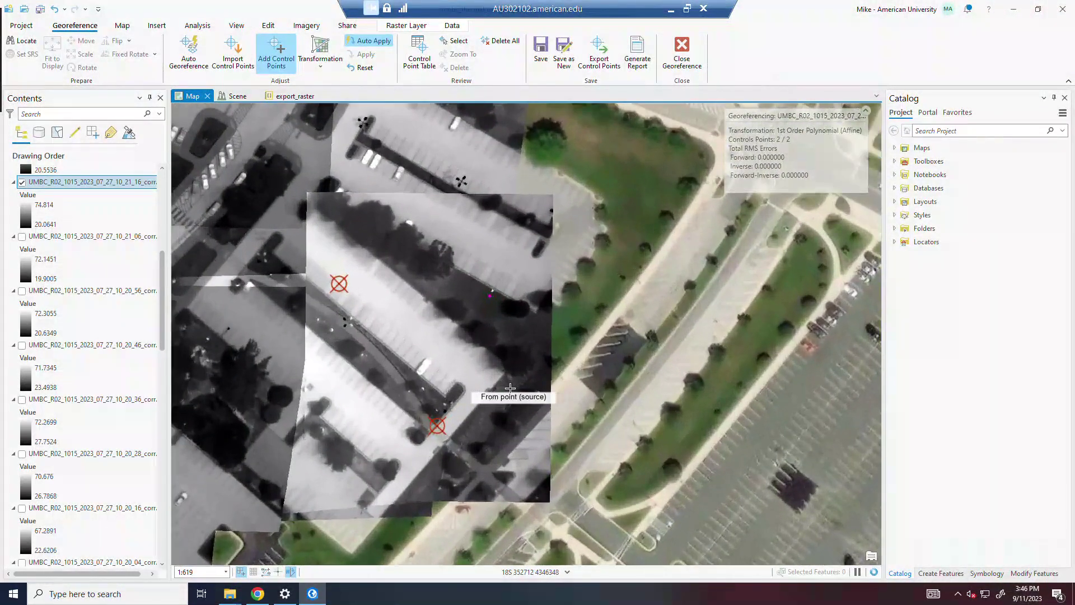
scroll(509, 270, up, 2)
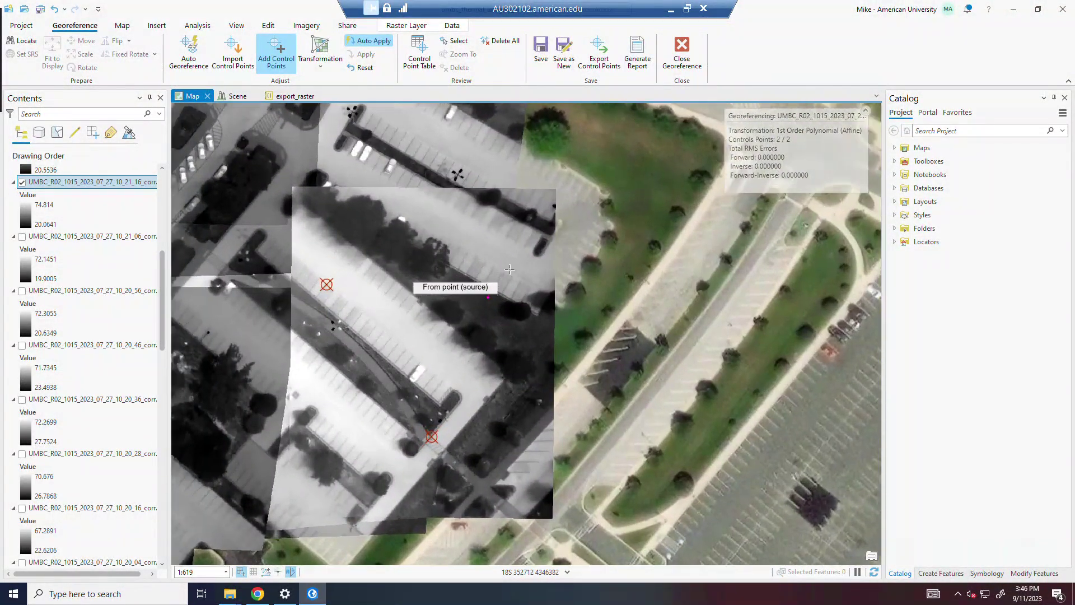
scroll(507, 374, down, 2)
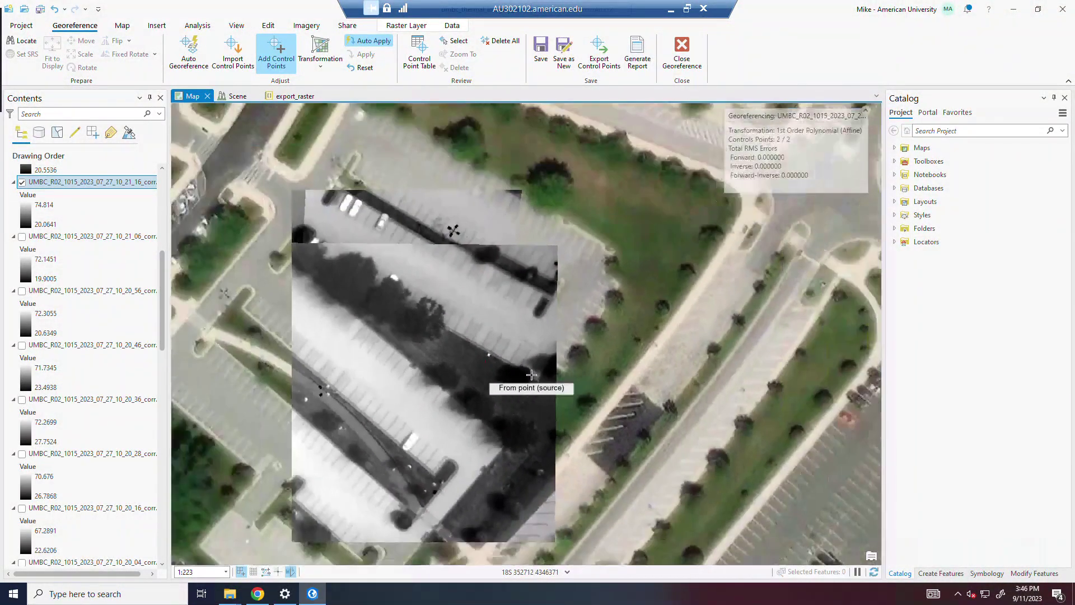
drag(539, 374, 650, 297)
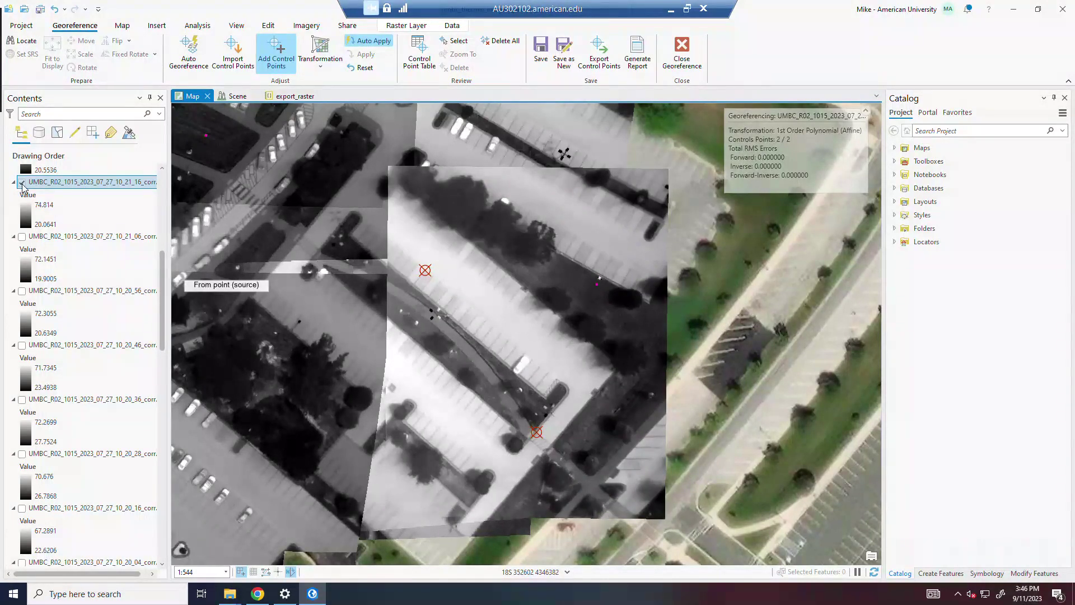
click(22, 184)
click(22, 183)
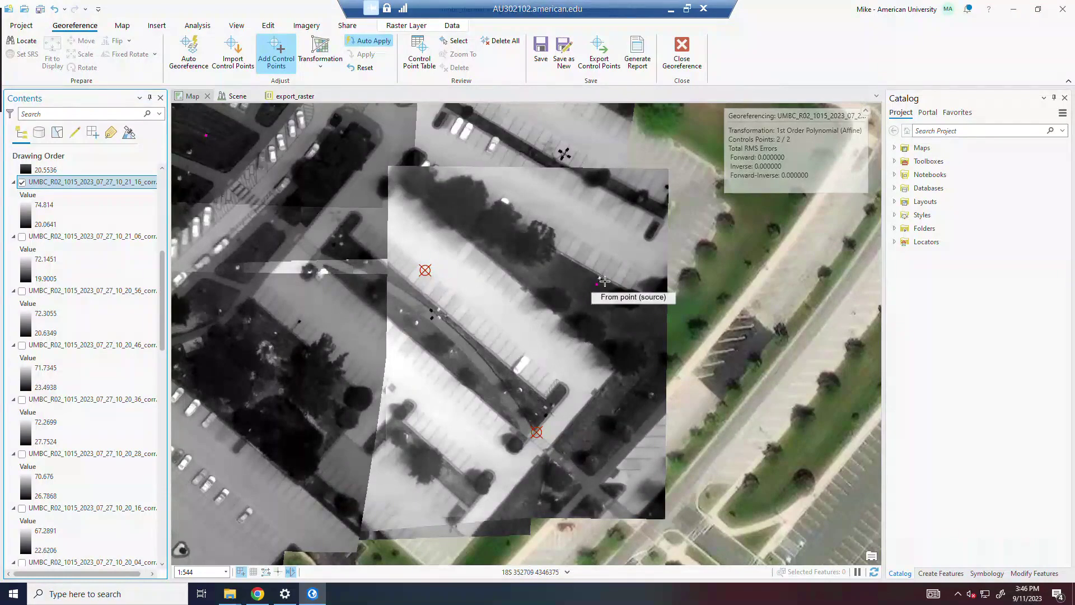
scroll(605, 281, up, 4)
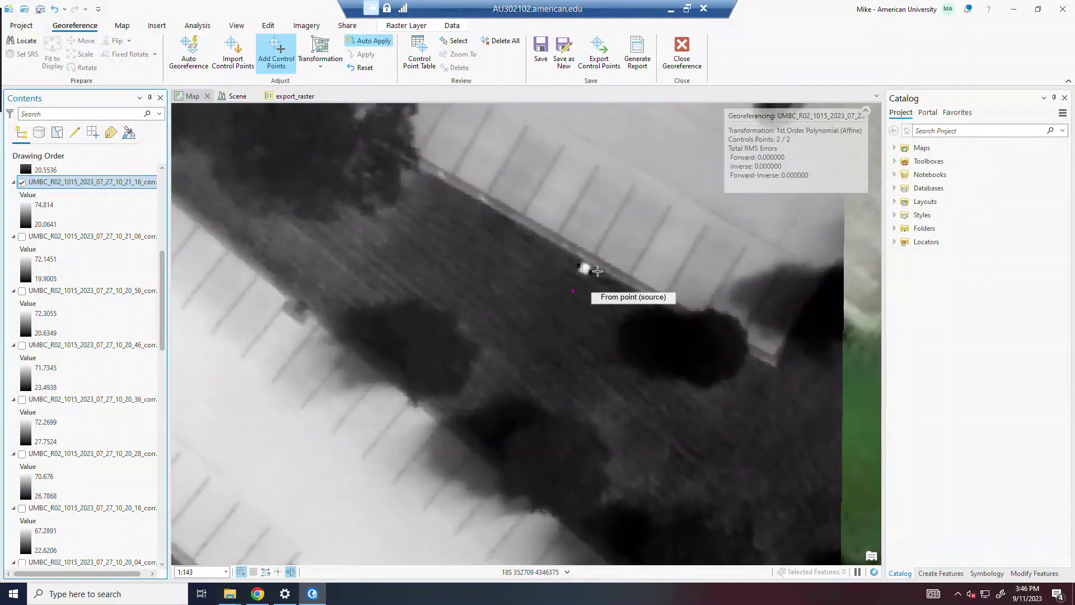
click(585, 269)
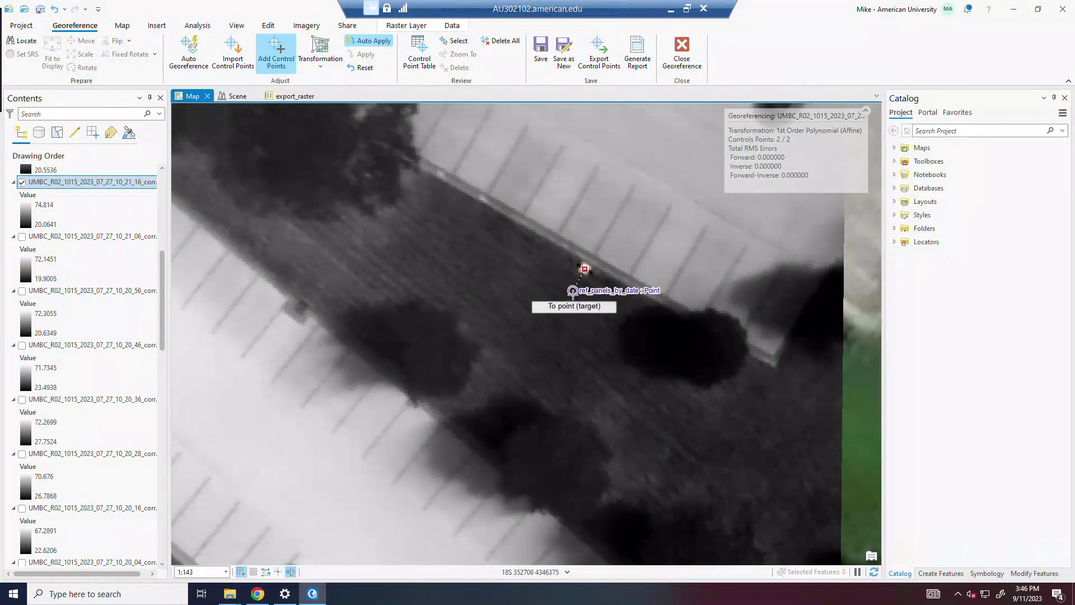
click(573, 290)
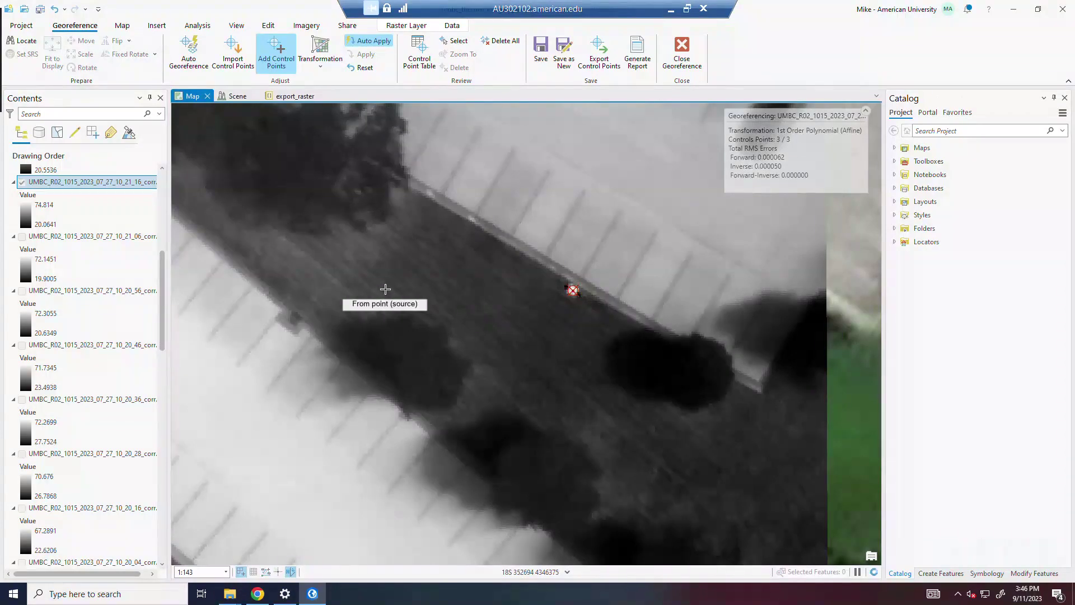
scroll(385, 288, down, 5)
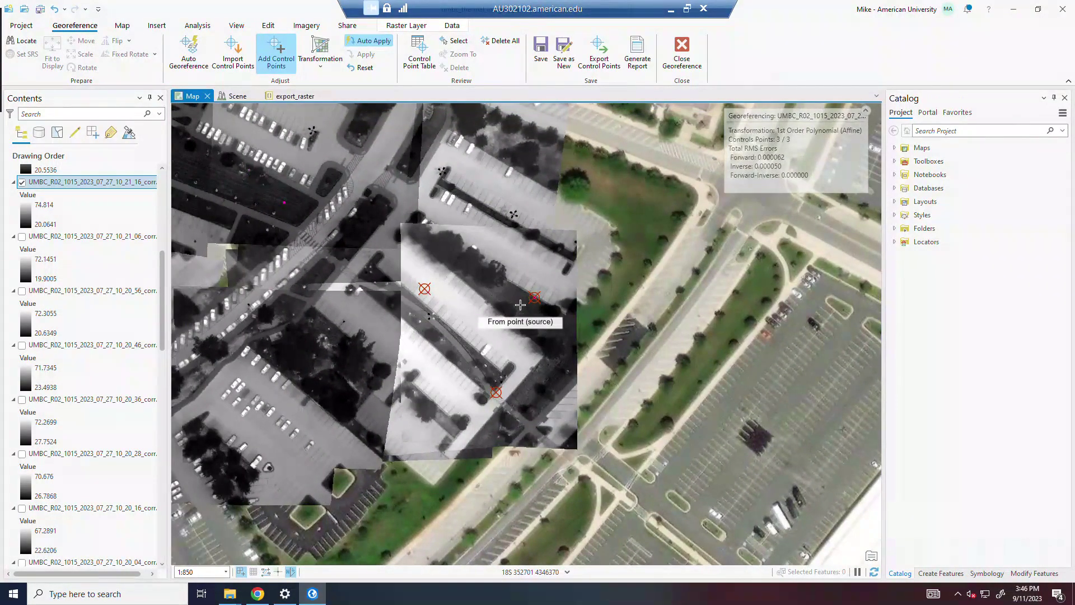
- Add a fourth control point at the southern end of the tree-lined median in the southwestern lot, linking the 10_21_16 image to its reference position
scroll(506, 387, up, 2)
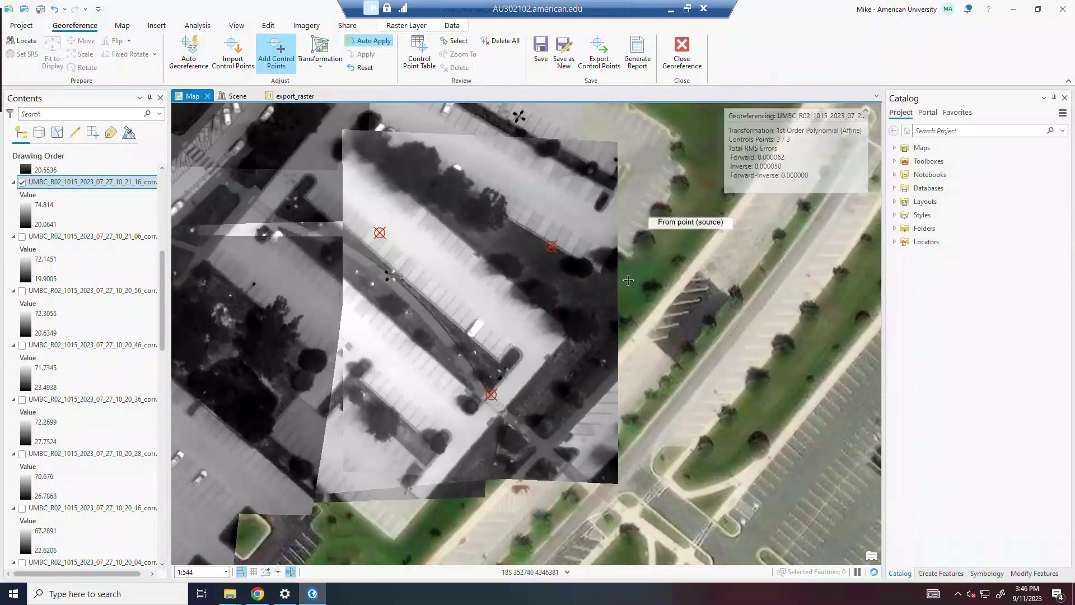
scroll(427, 481, up, 2)
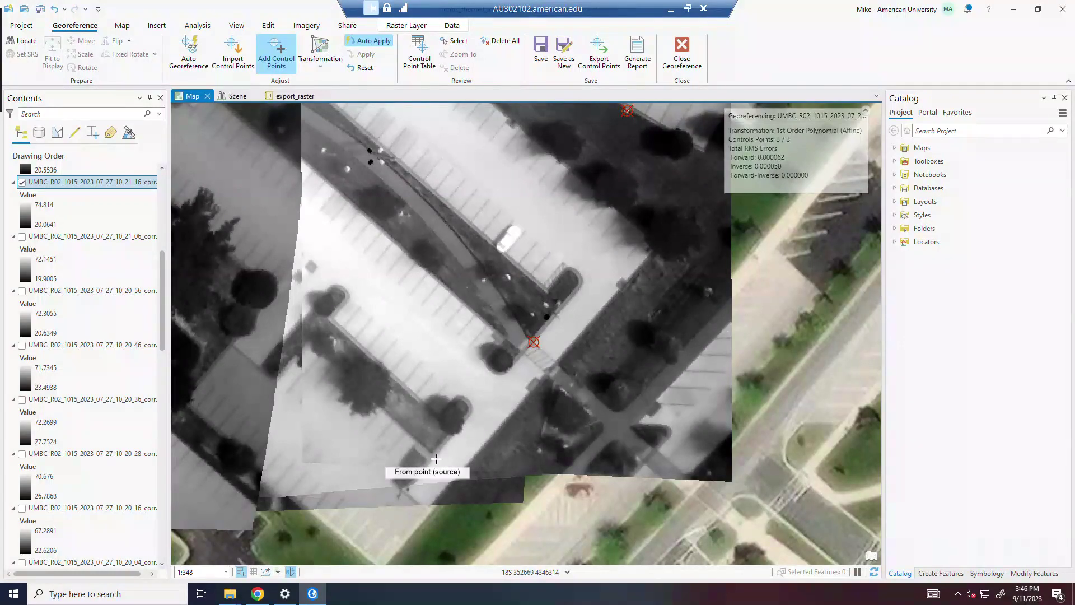
click(425, 459)
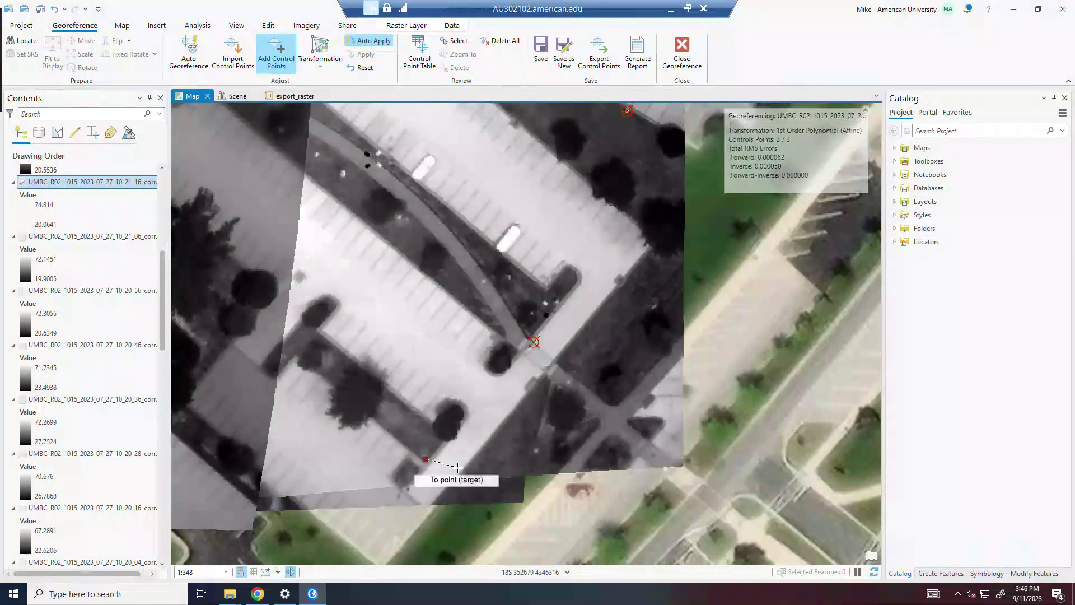
click(424, 468)
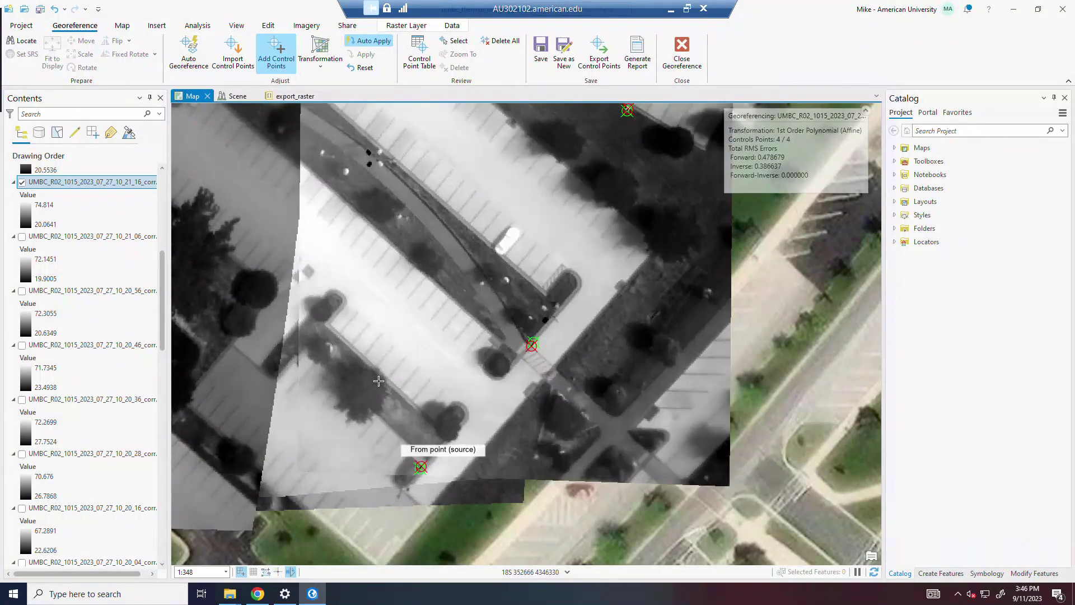
- Turn on the high-res true color images group with its umbc_p4p_mosaic_July_geo.tif and umbc_p4p_mosaic_July_ADMIN_geo.tif mosaics, and collapse the group
scroll(379, 380, down, 2)
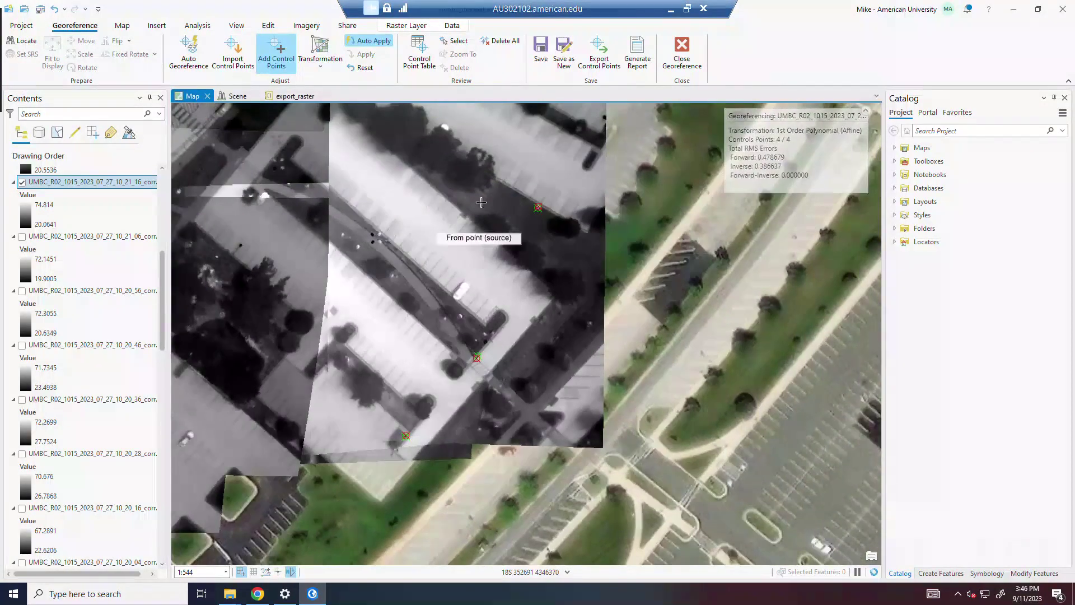
drag(494, 287, 484, 400)
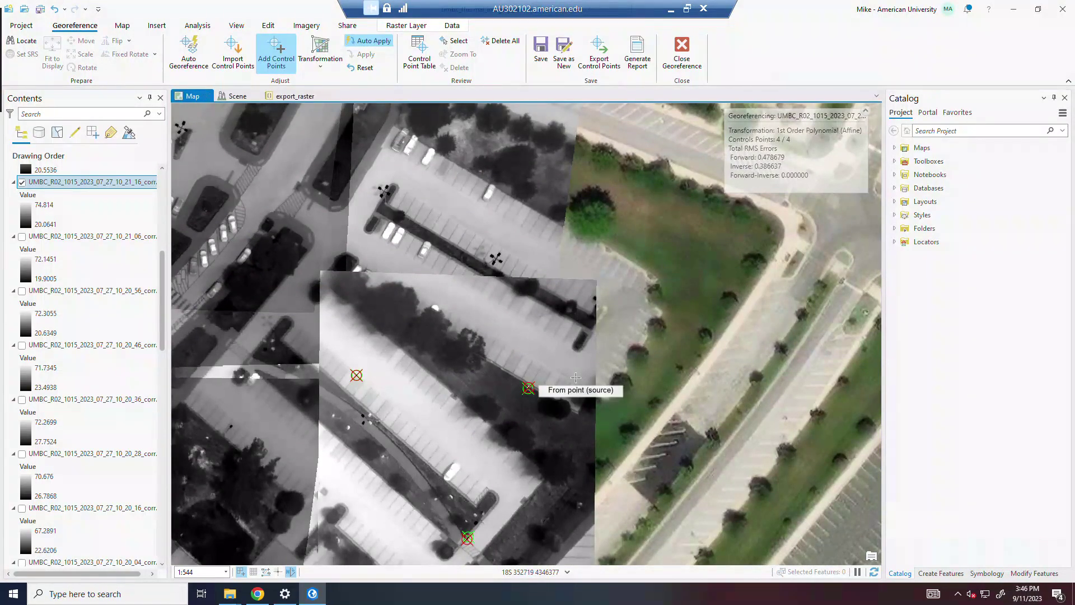
scroll(586, 330, up, 4)
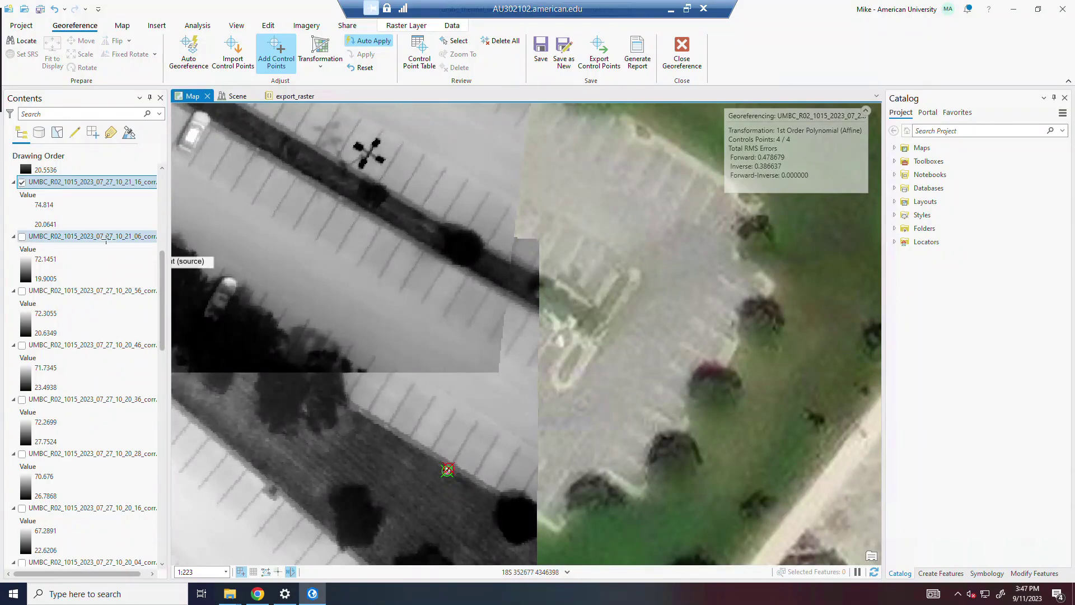
scroll(132, 255, down, 15)
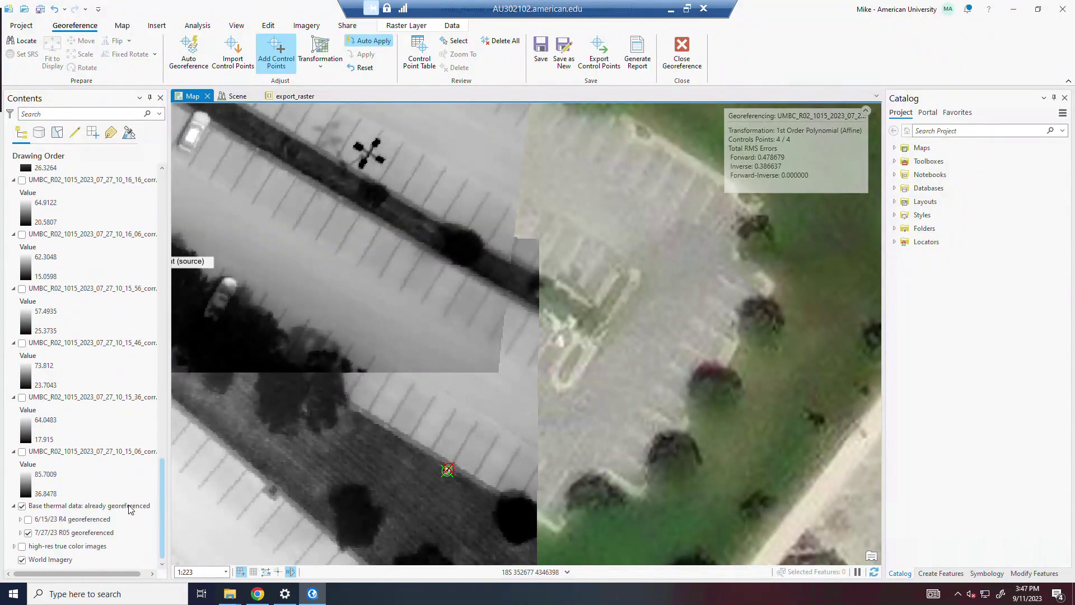
click(14, 546)
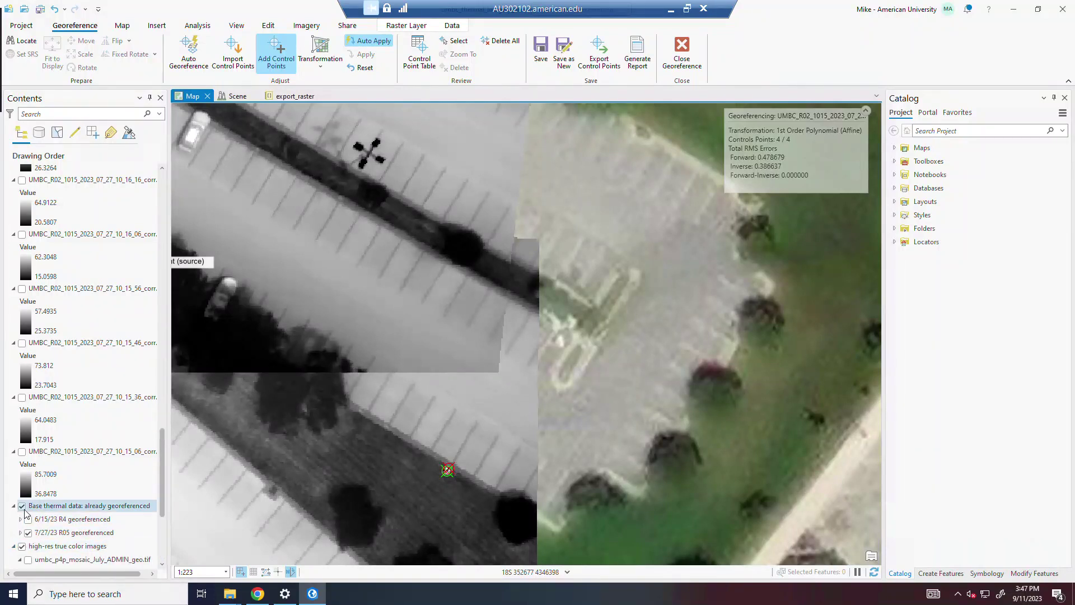
click(28, 479)
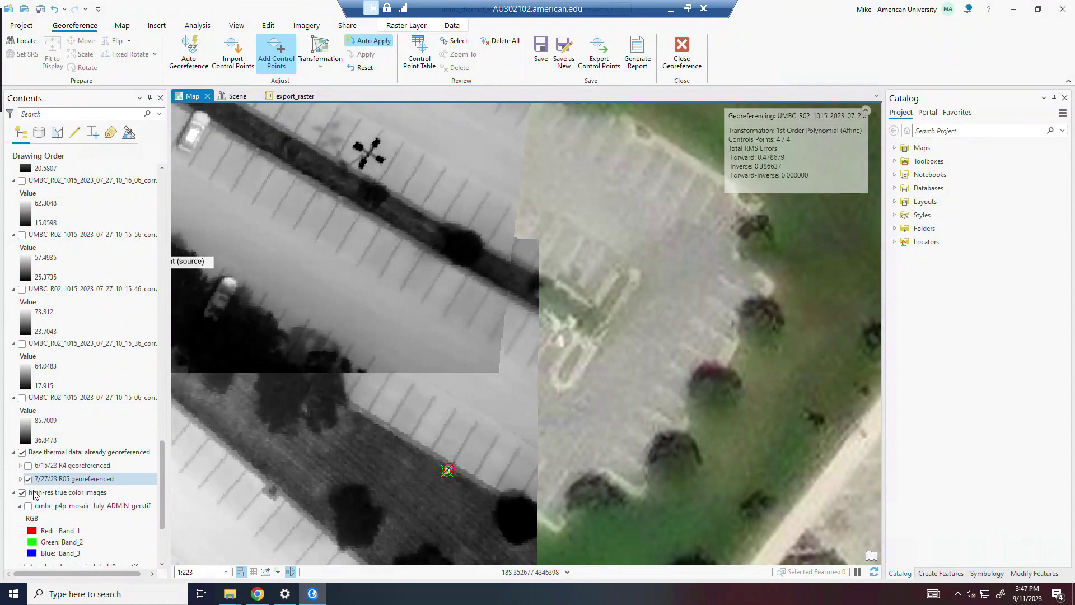
scroll(40, 496, down, 2)
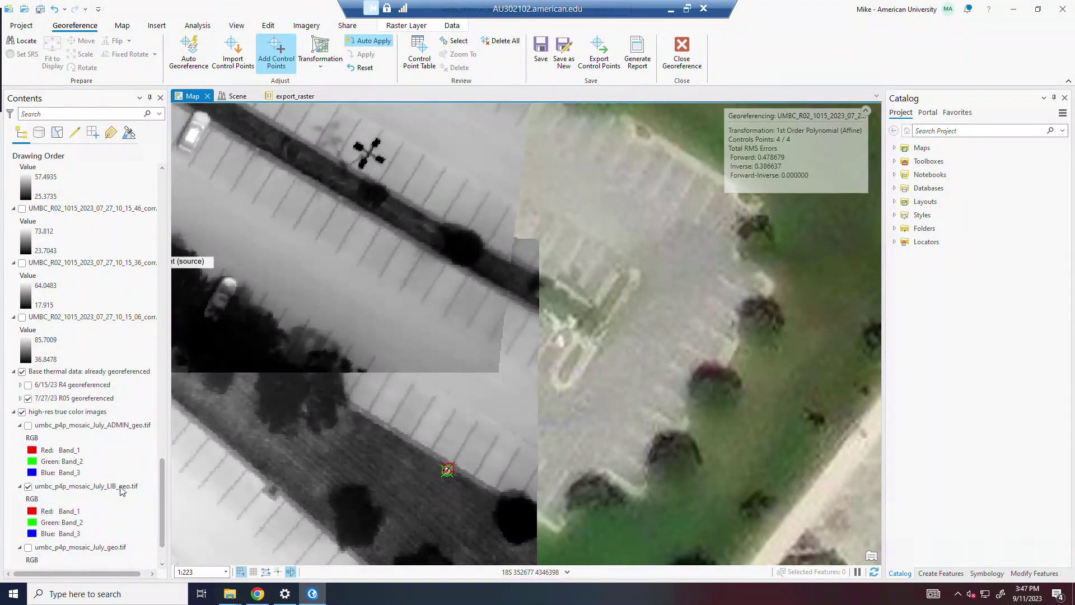
click(28, 548)
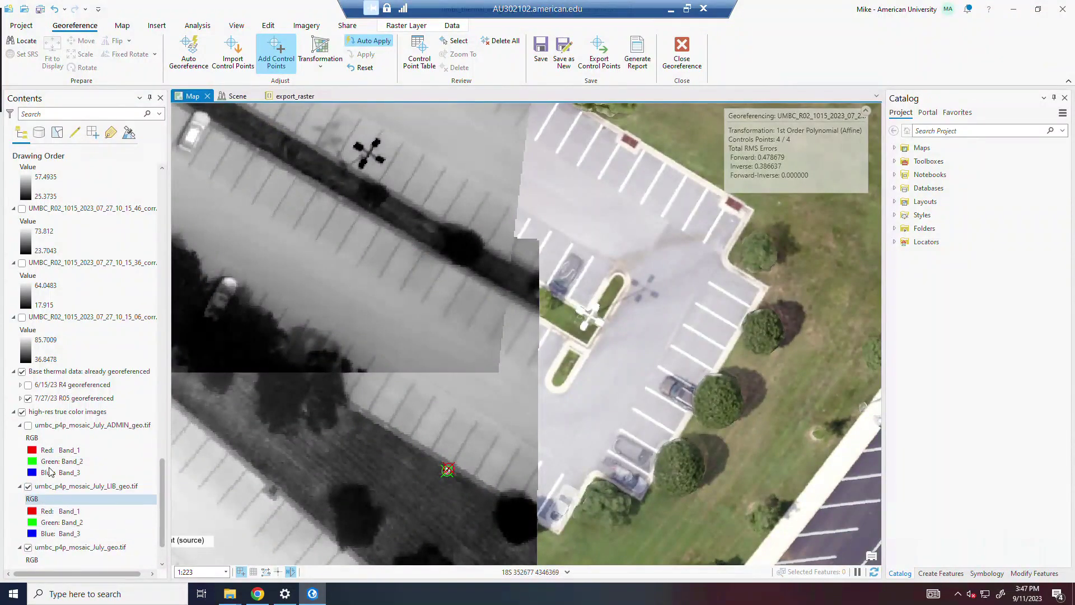
click(28, 425)
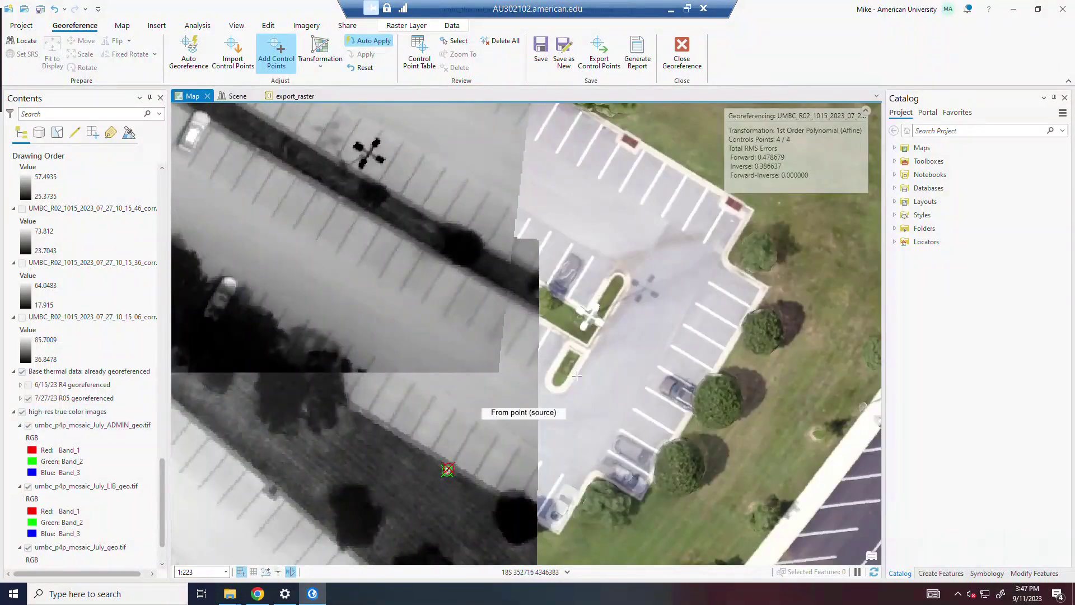
click(18, 415)
click(14, 414)
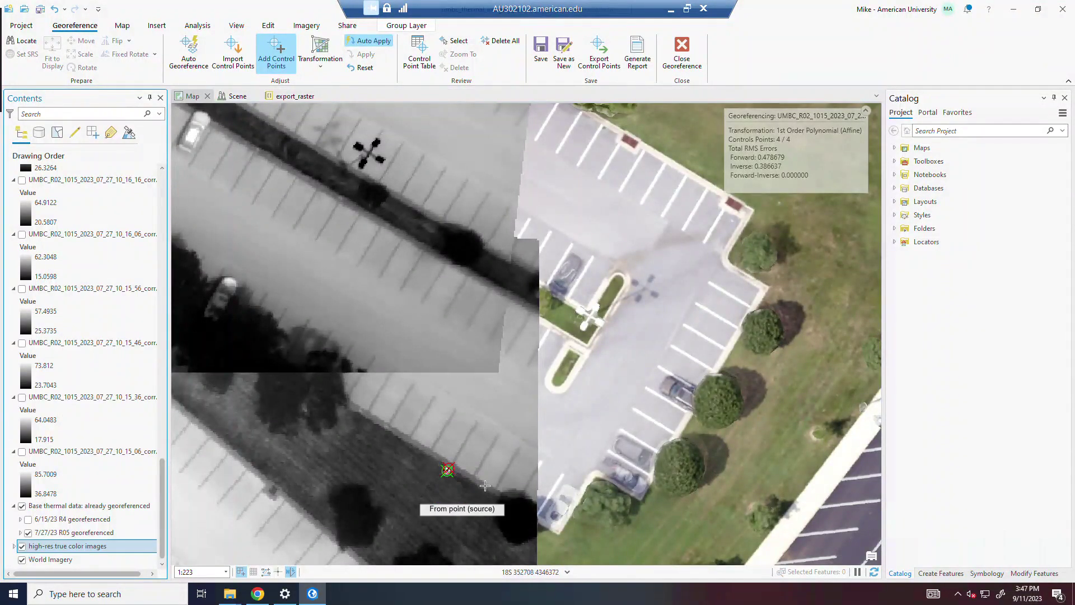
- Select the 10_21_16 thermal layer again and compare its coverage with the true-color imagery by toggling its visibility
scroll(34, 276, up, 10)
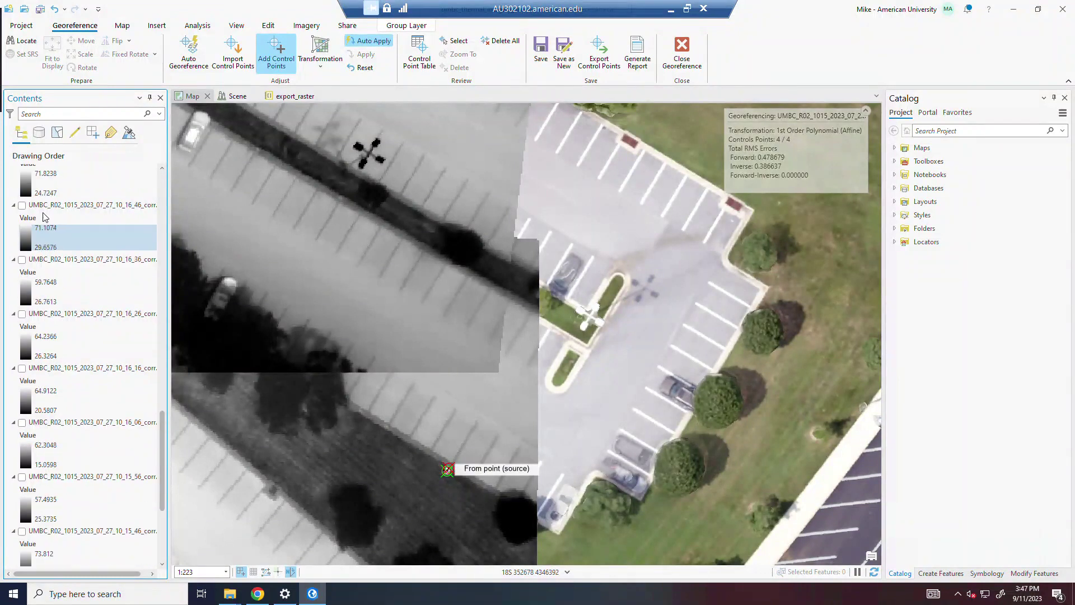
scroll(57, 244, up, 9)
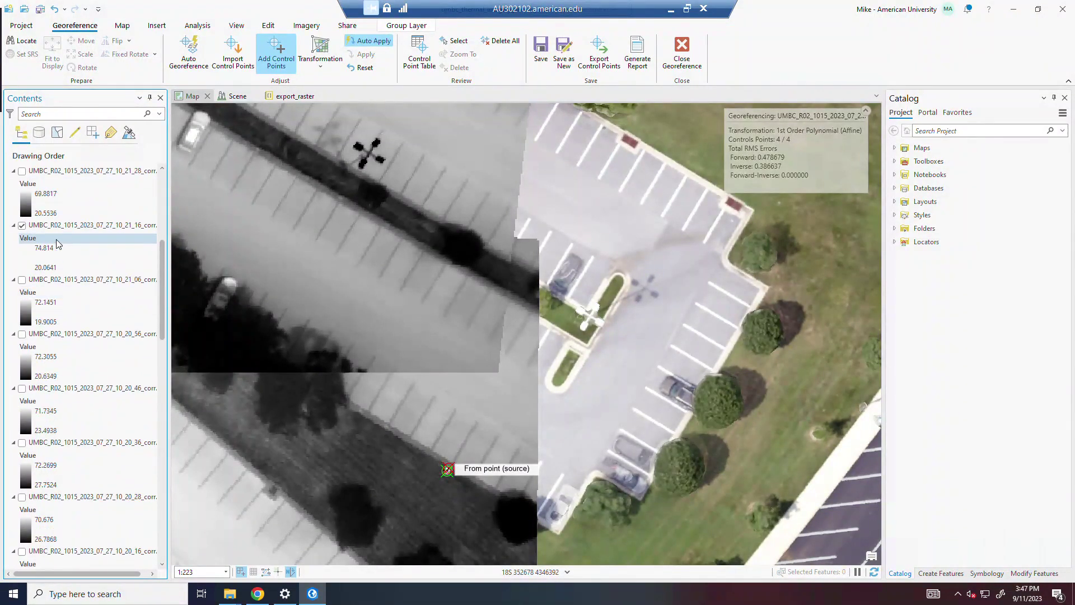
scroll(57, 243, up, 5)
click(59, 255)
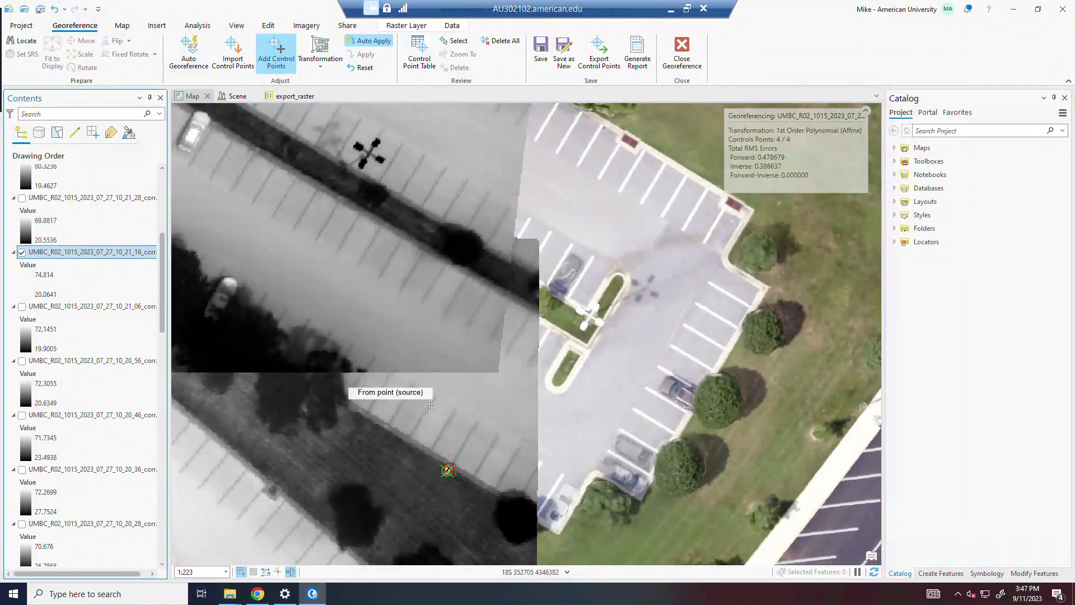
click(79, 252)
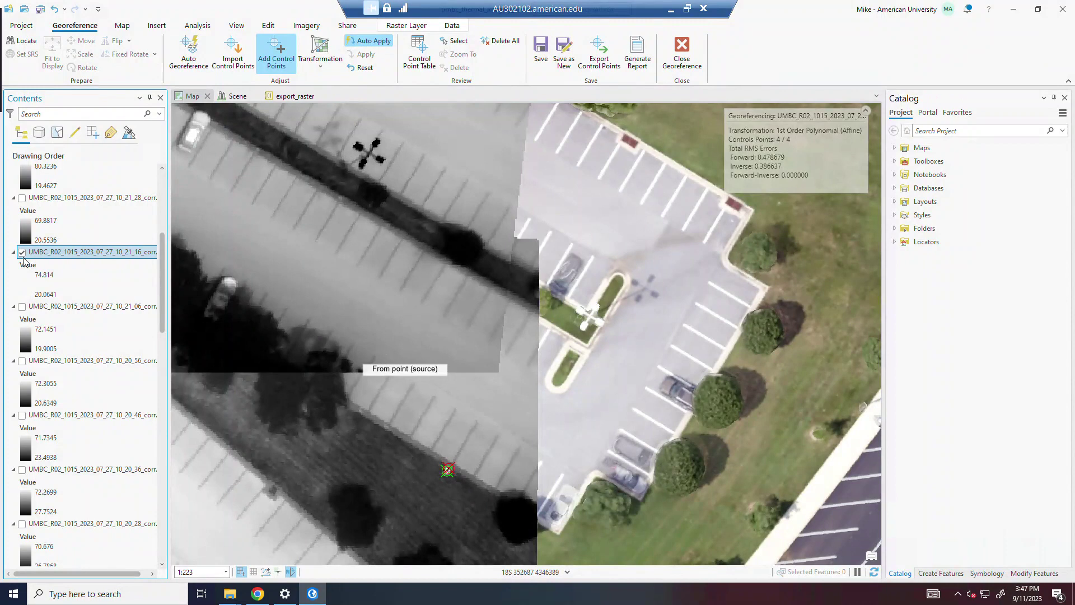
click(22, 253)
scroll(577, 378, down, 6)
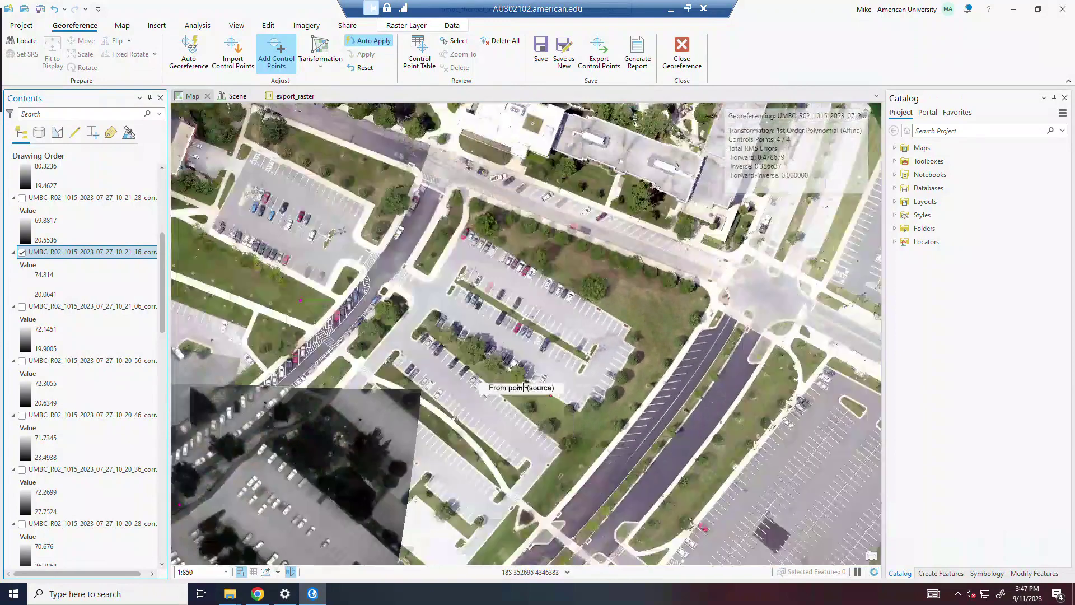
scroll(515, 444, up, 2)
drag(515, 444, 571, 333)
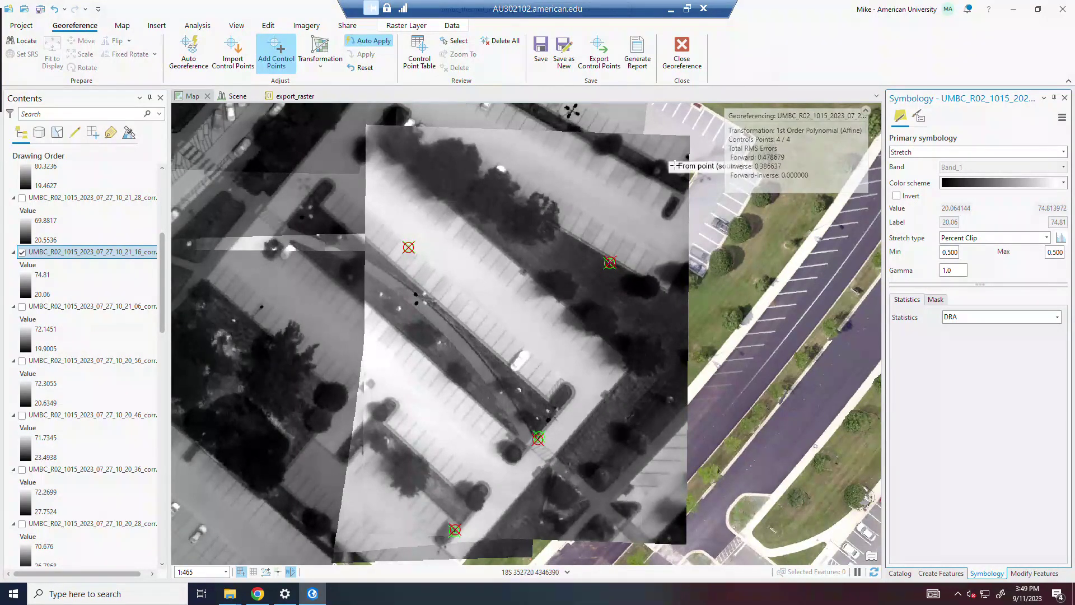
- Add a fifth control point linking the southern tip of the small island in the northeastern lot to the same tip in the true-color imagery
scroll(554, 462, up, 4)
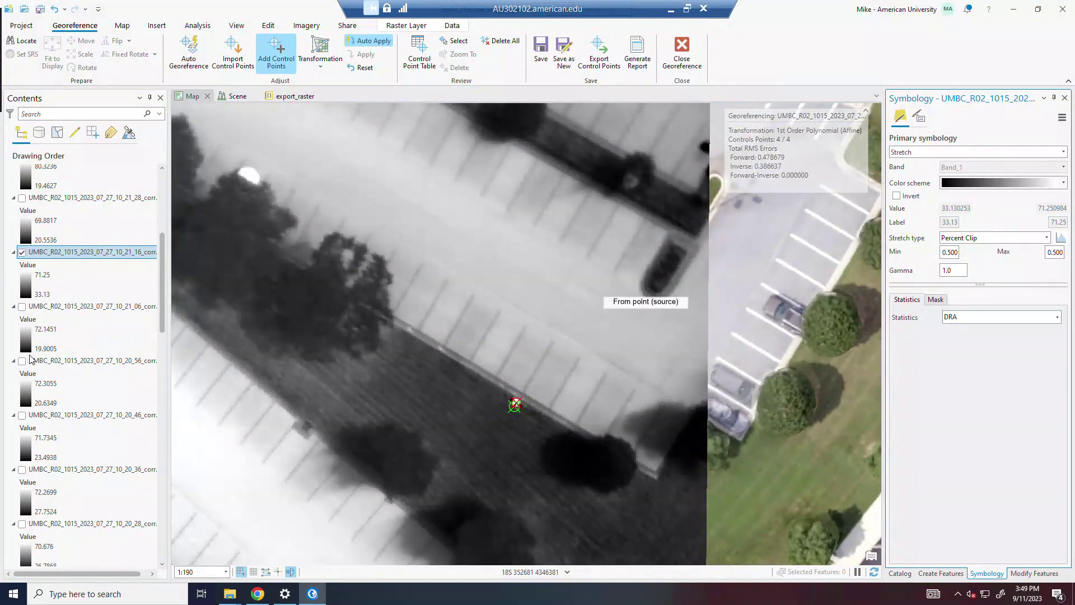
click(22, 252)
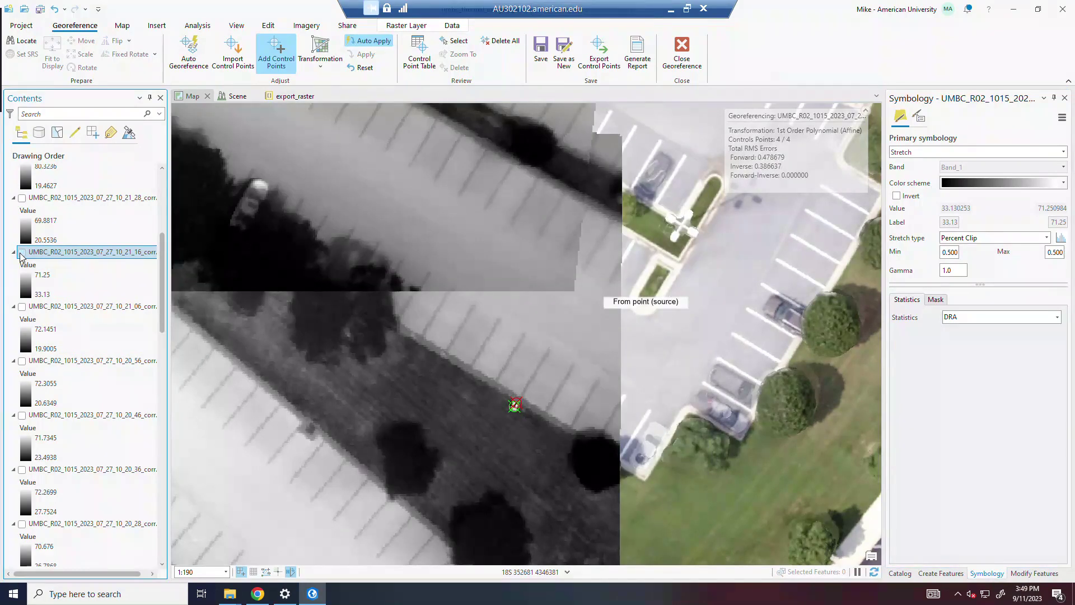
click(21, 253)
click(22, 253)
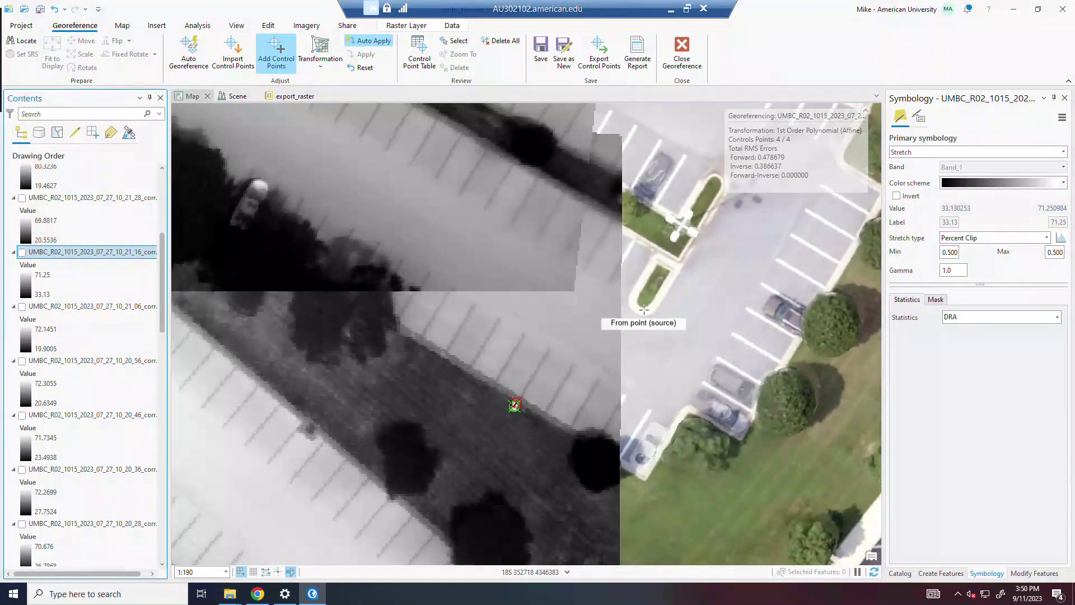
click(22, 252)
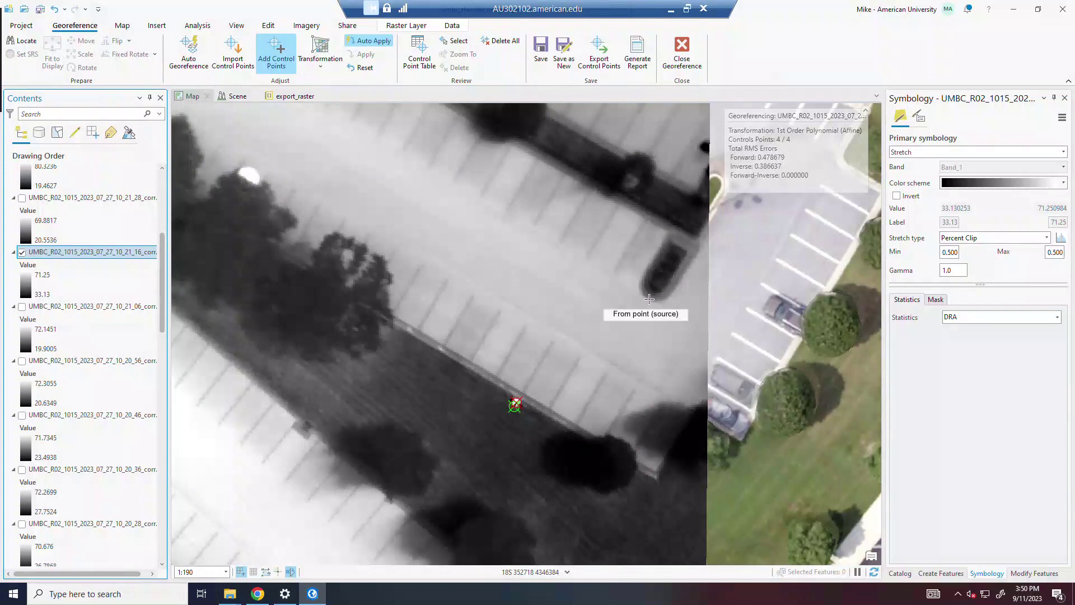
click(647, 299)
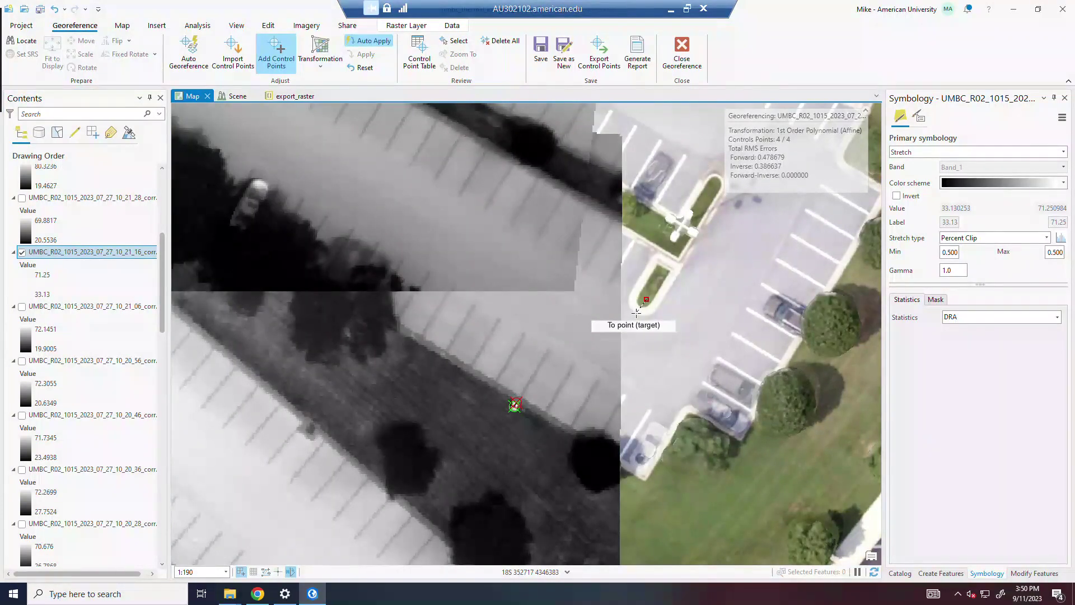
click(639, 313)
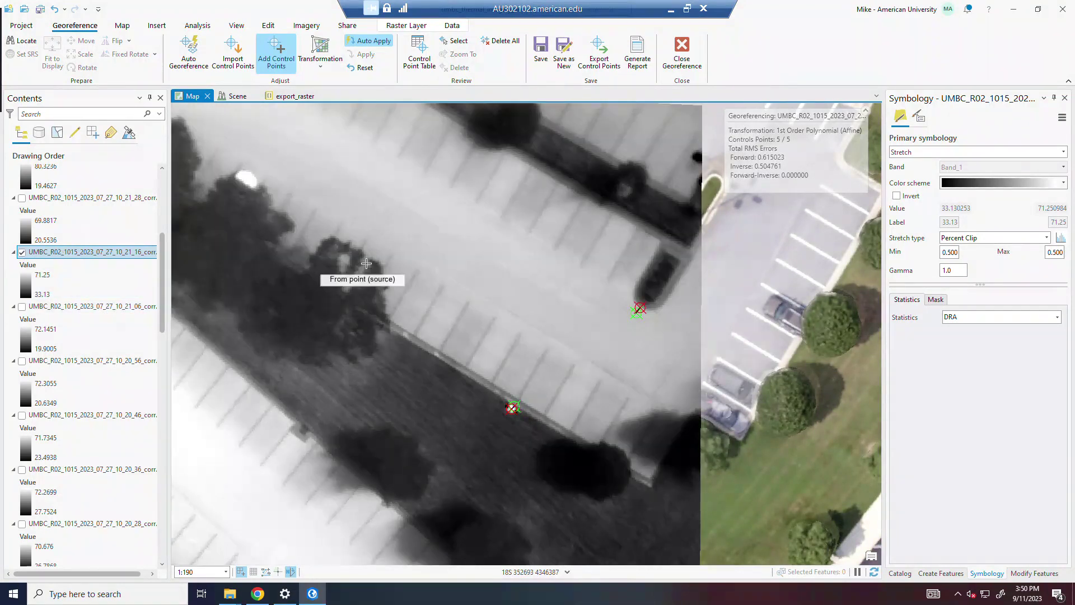
- Review the RMS errors and point distribution, and add a sixth control point near the northern end of the southwestern lot's tree-lined median
drag(499, 259, 673, 248)
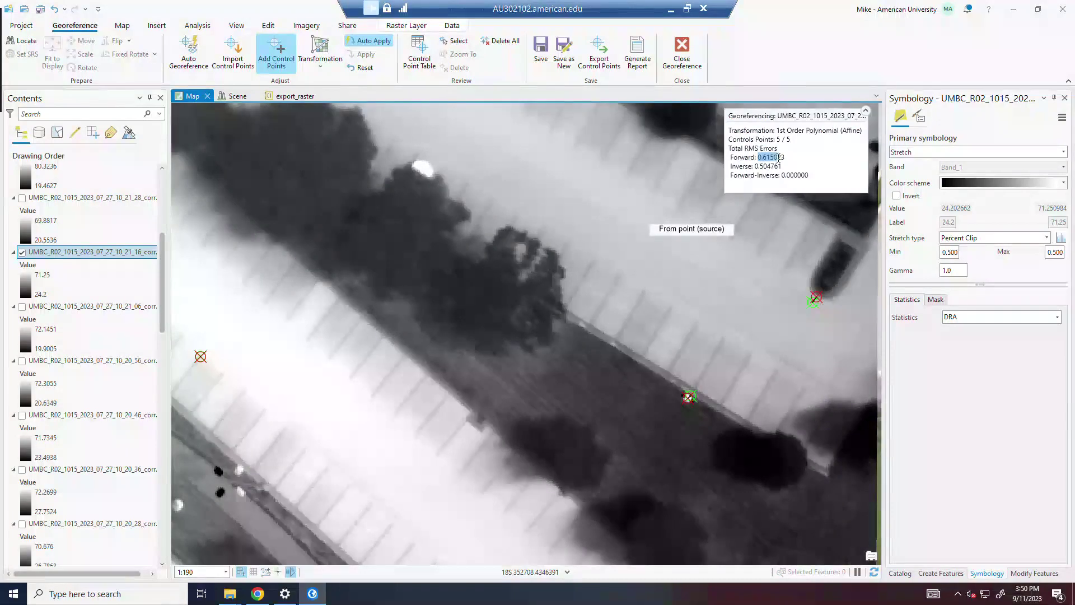
scroll(563, 314, down, 5)
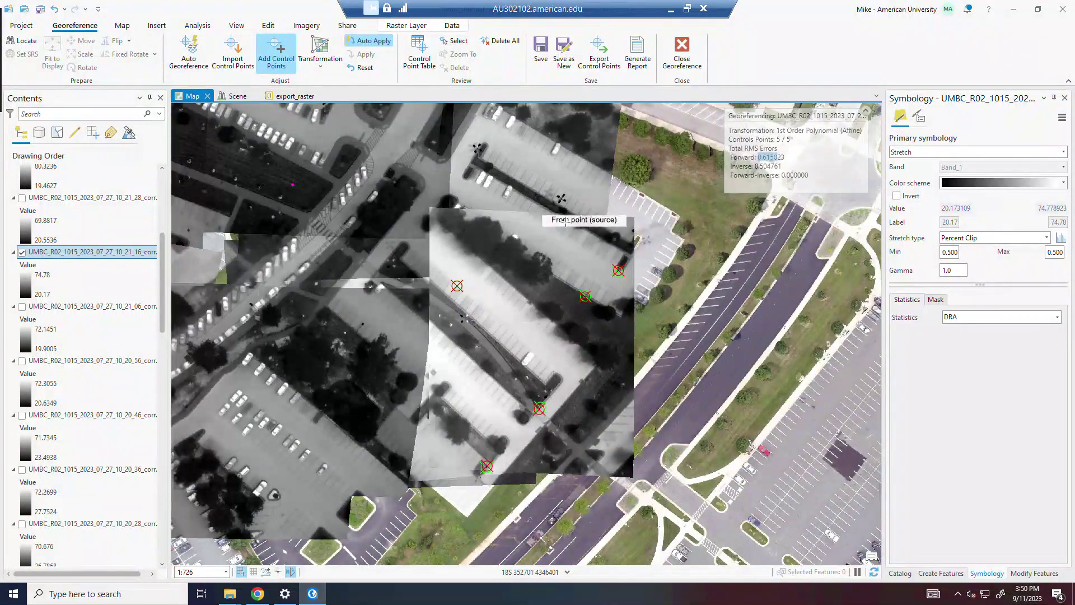
scroll(512, 321, up, 2)
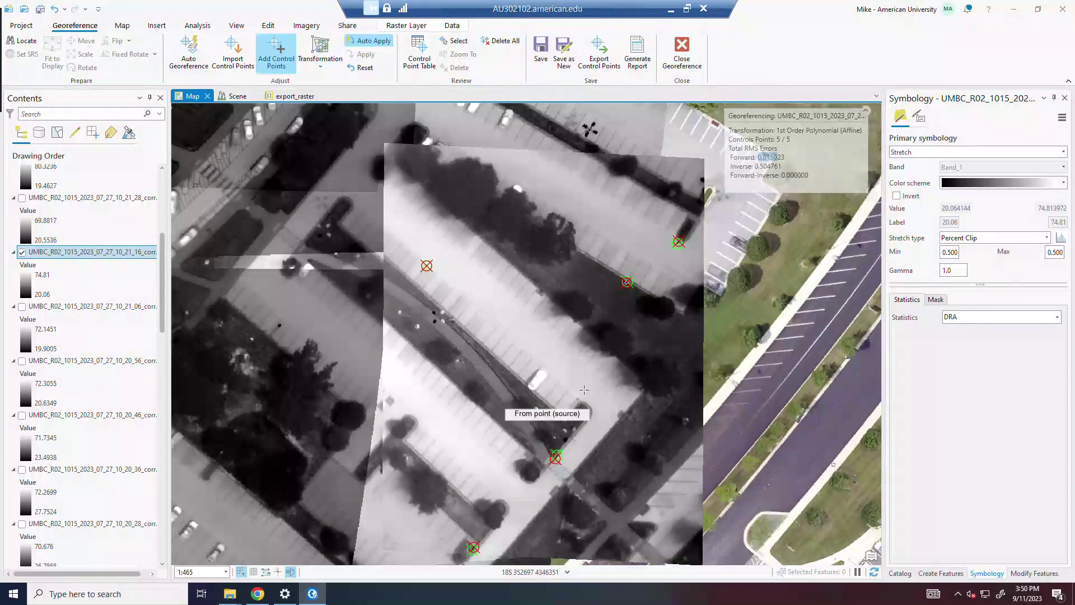
drag(584, 389, 532, 345)
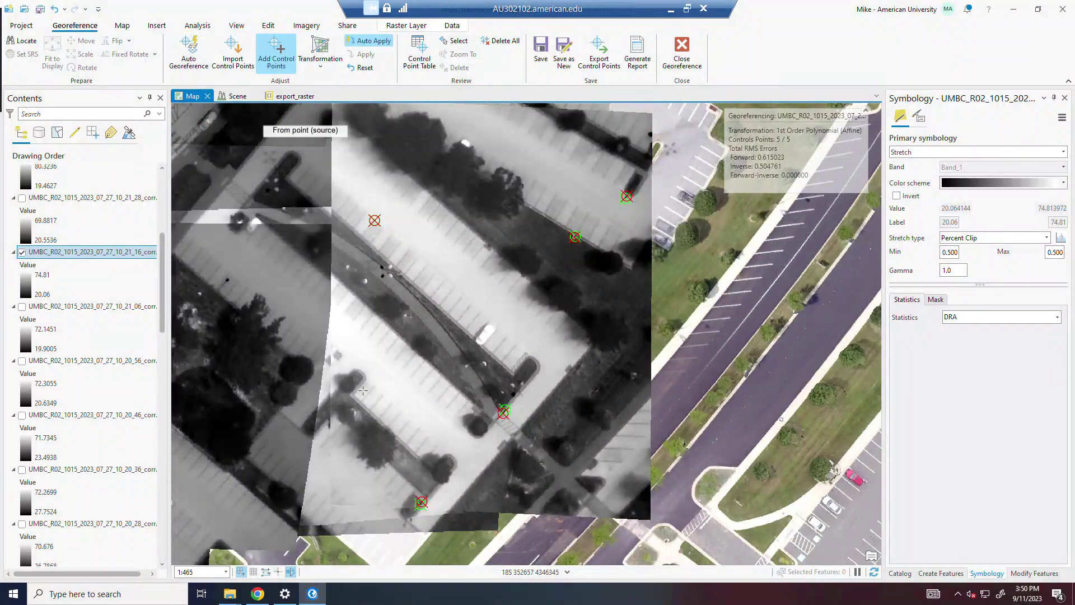
click(371, 370)
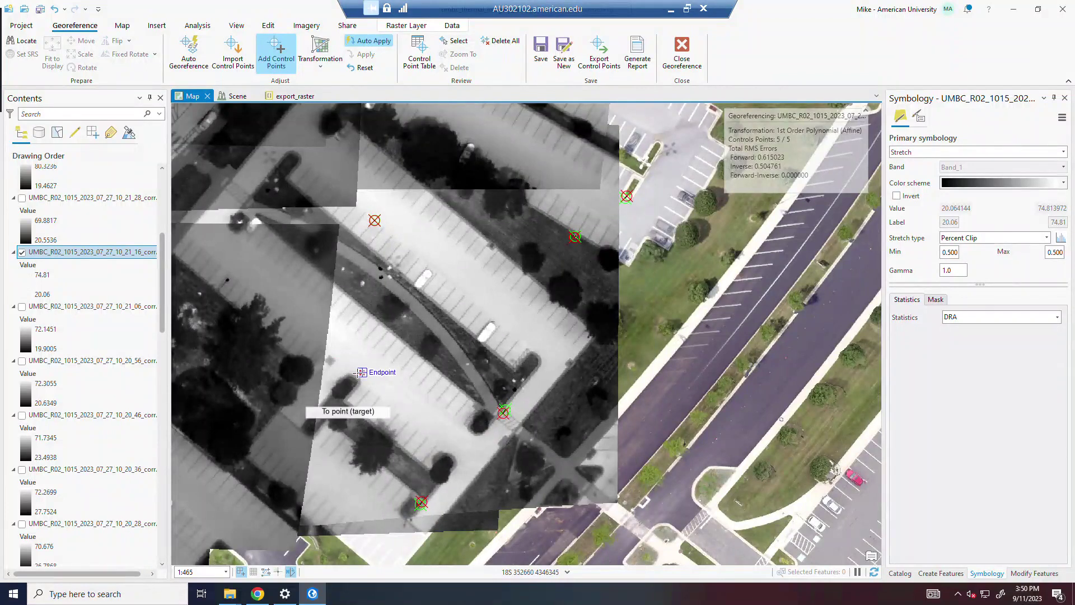
click(405, 382)
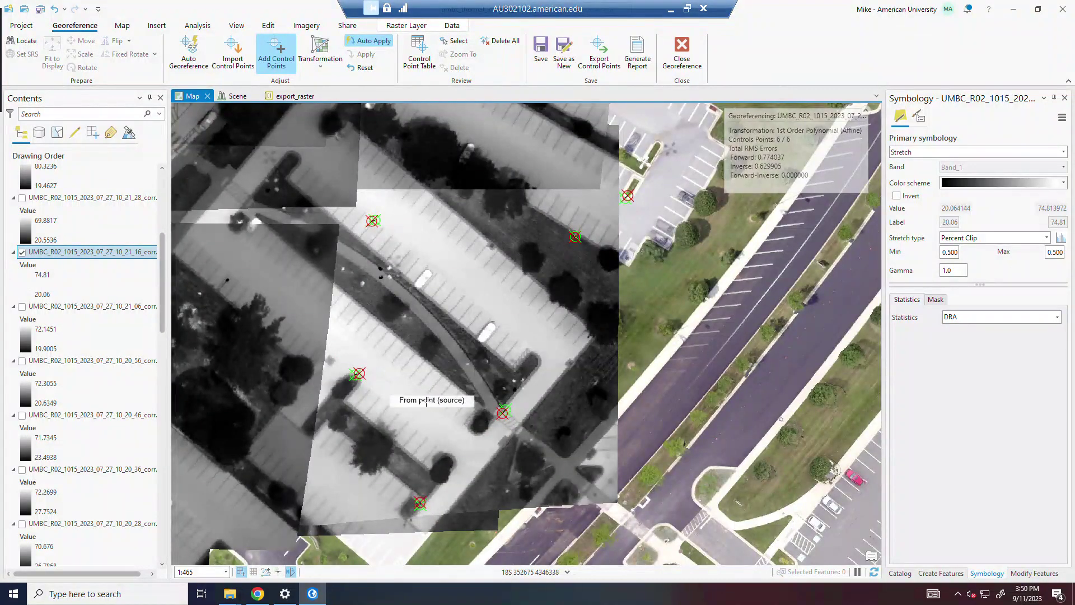
- Add a seventh control point linking the rounded tip of the island just northeast of the crosswalk to its reference position
click(537, 355)
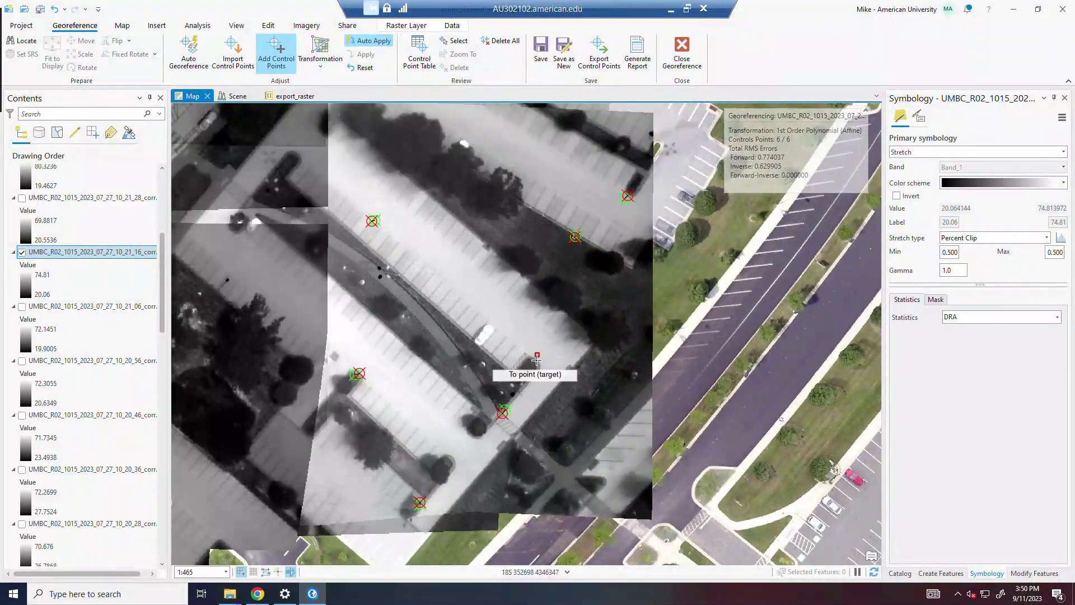
scroll(535, 365, up, 2)
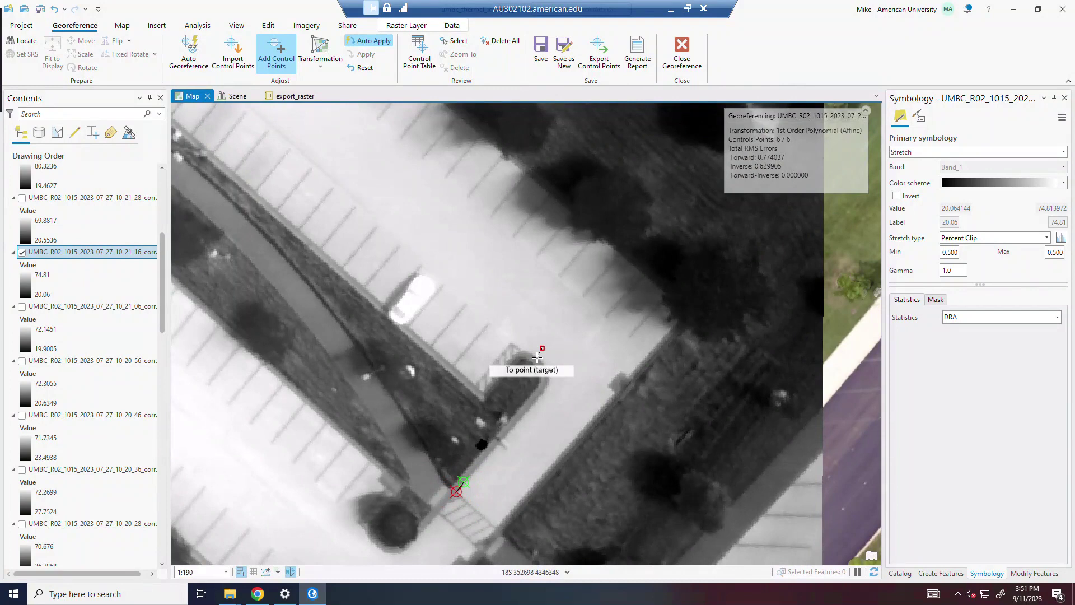
click(538, 356)
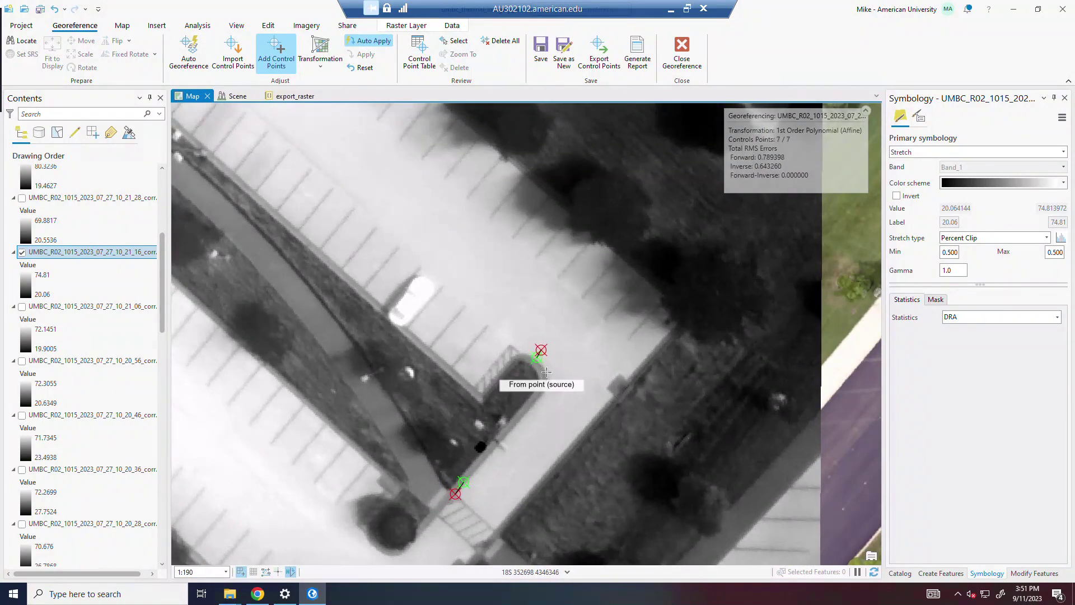
- Add an eighth control point linking the end of a parking stall line near the image's southeastern corner to its reference position
scroll(555, 372, down, 2)
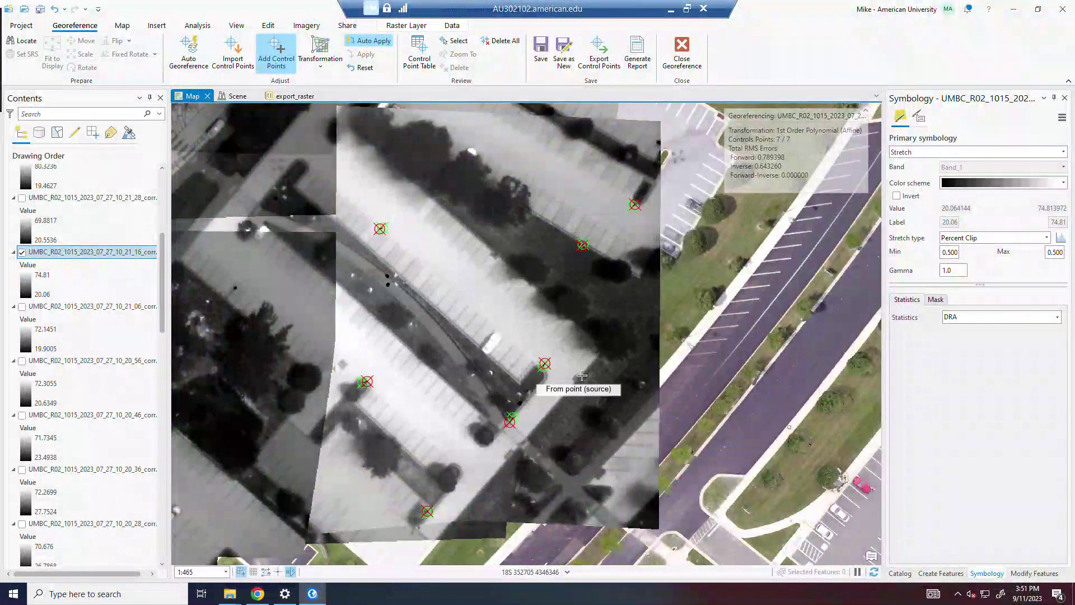
key(Up)
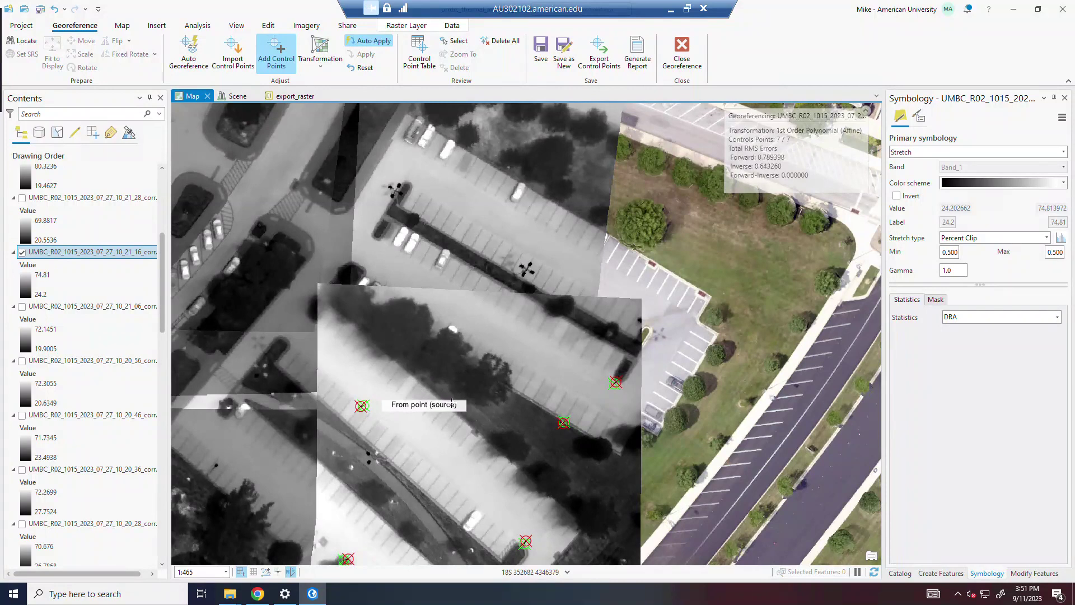
drag(449, 390, 398, 220)
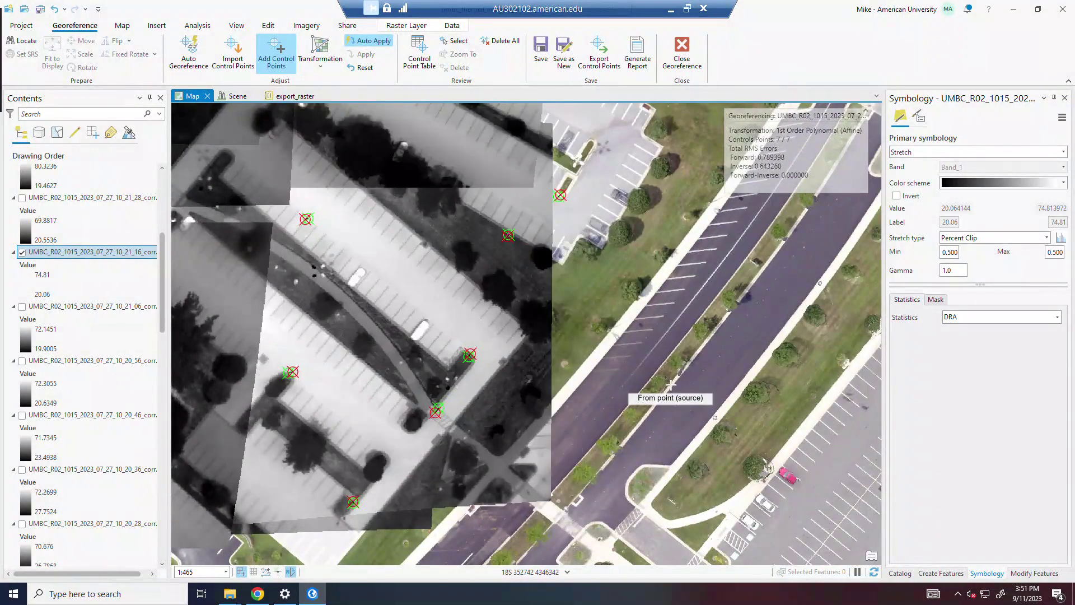
click(23, 253)
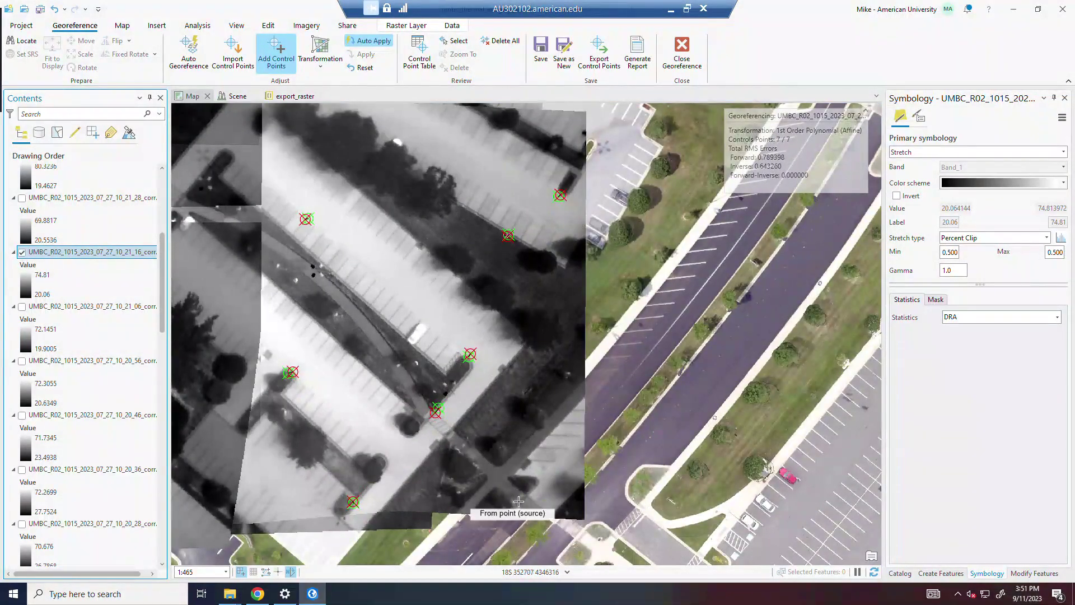
scroll(552, 473, up, 2)
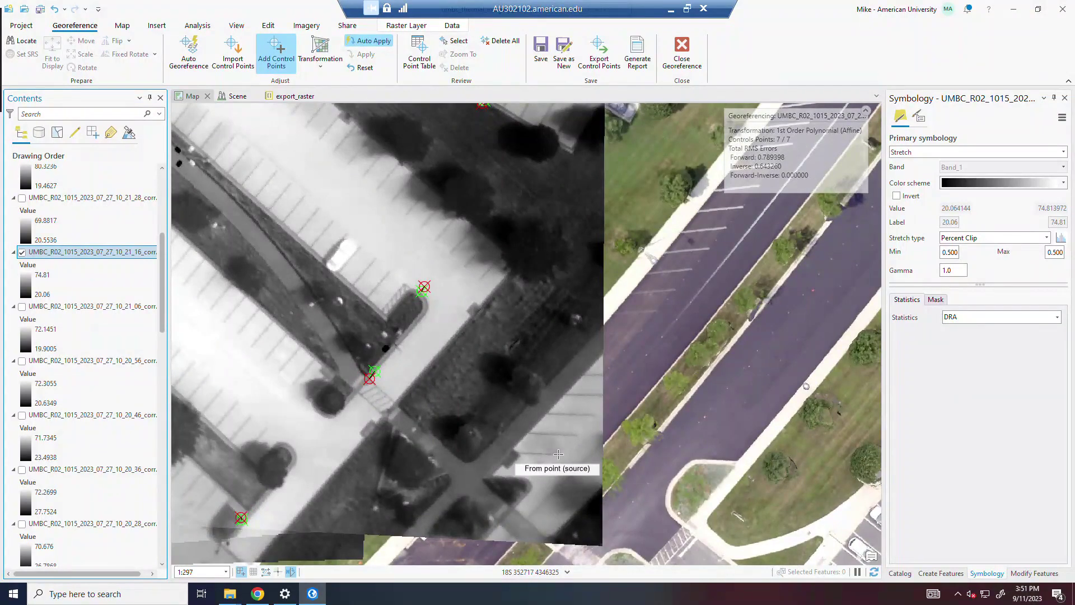
click(559, 454)
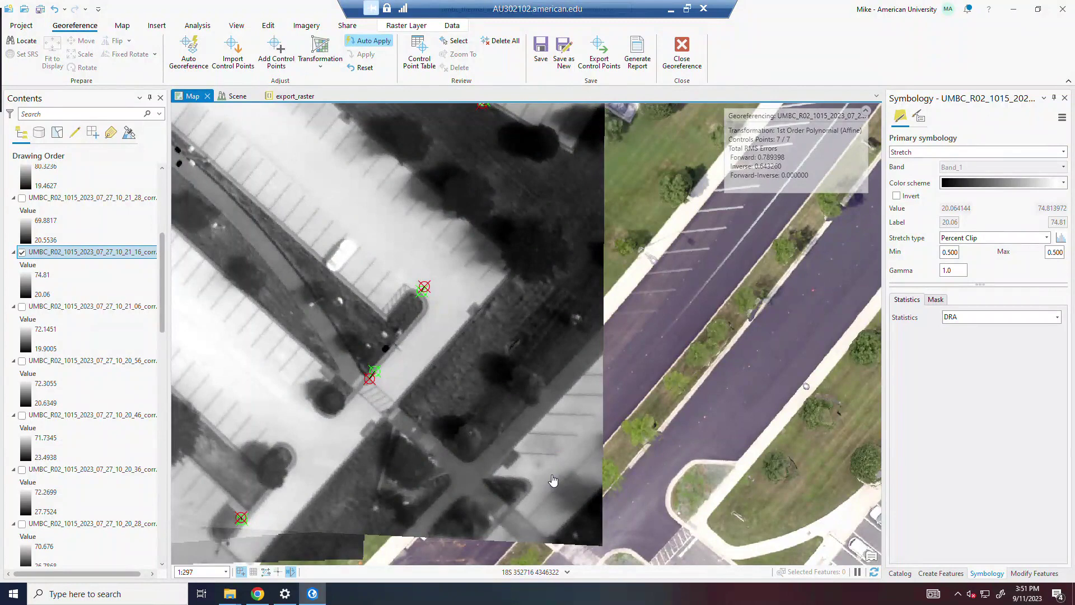
key(Escape)
click(276, 53)
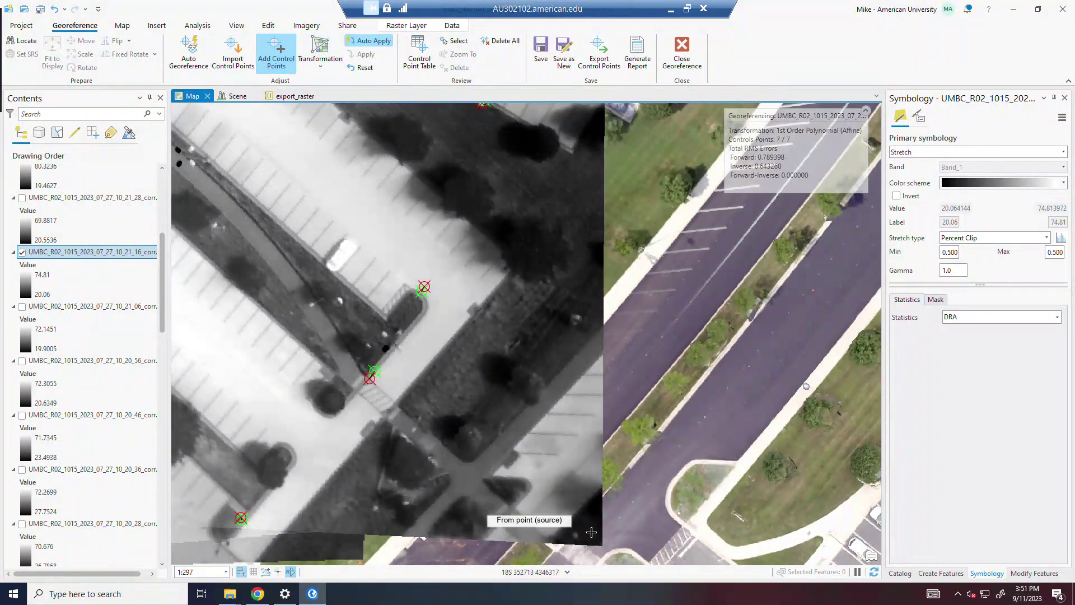
click(527, 433)
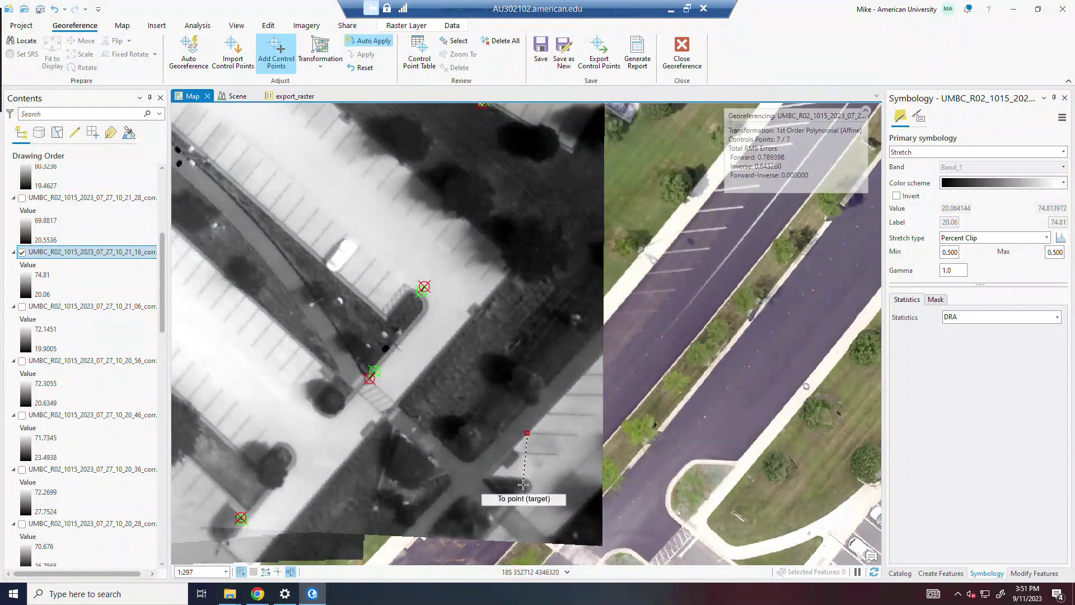
click(527, 414)
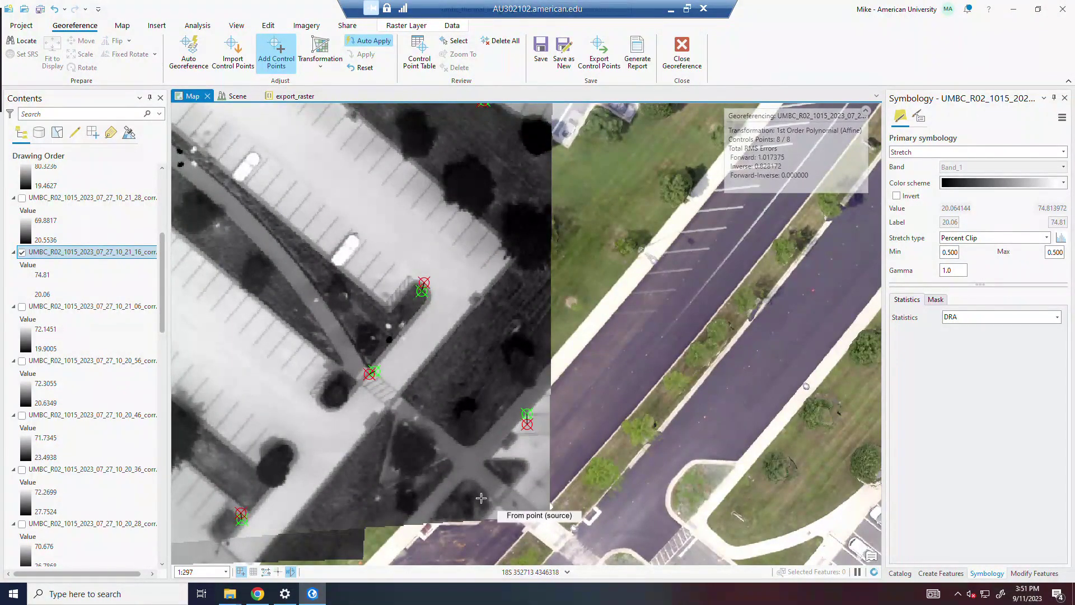
- Review the control point distribution and RMS errors, and try the 2nd Order Polynomial transformation on the 10_21_16 image
scroll(335, 353, down, 4)
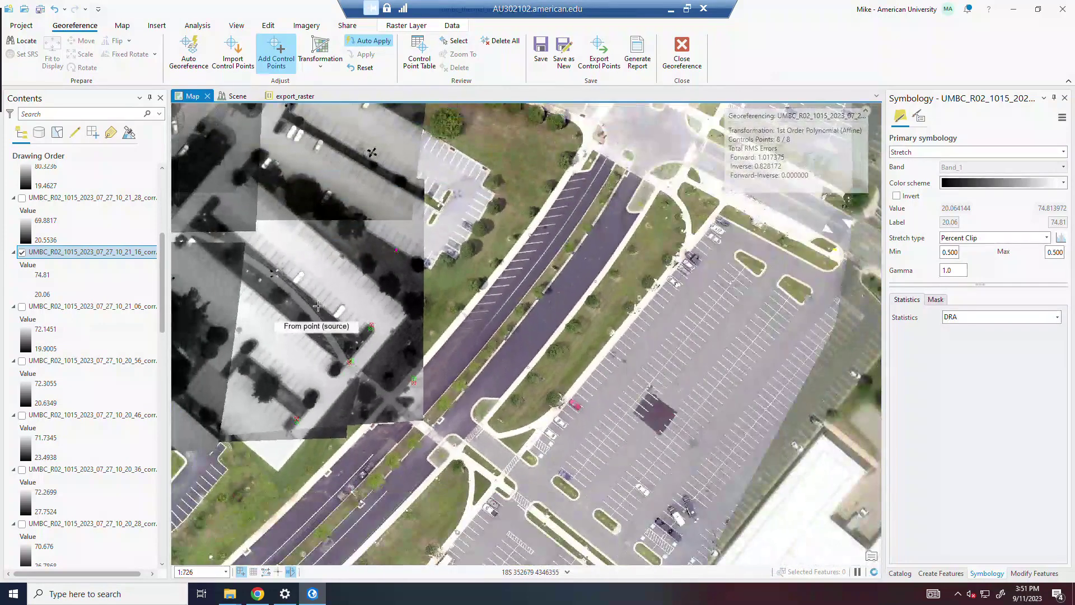
drag(307, 302, 582, 355)
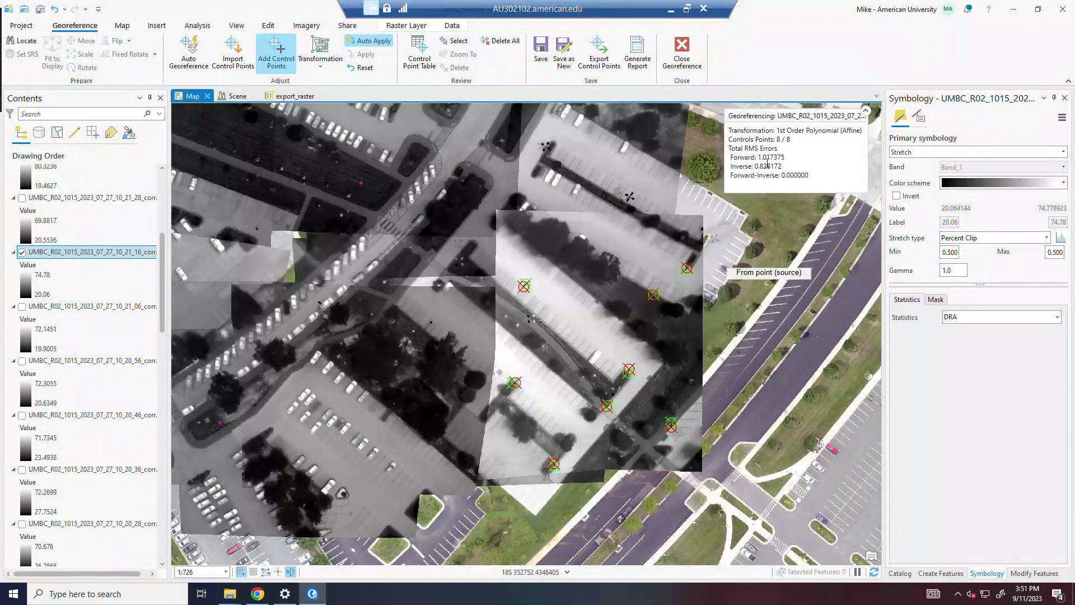
click(321, 72)
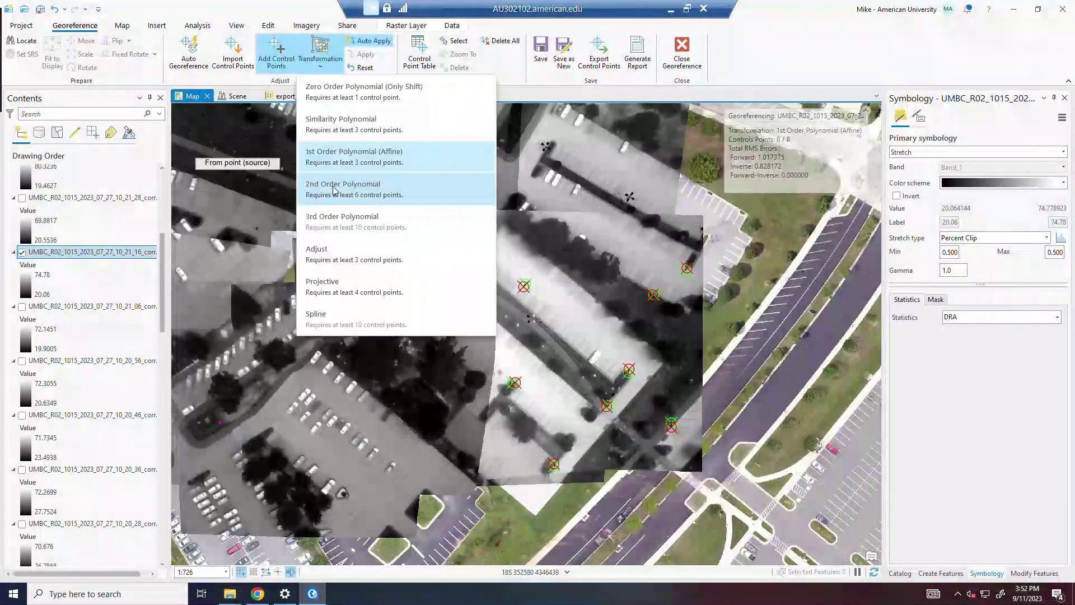
click(367, 195)
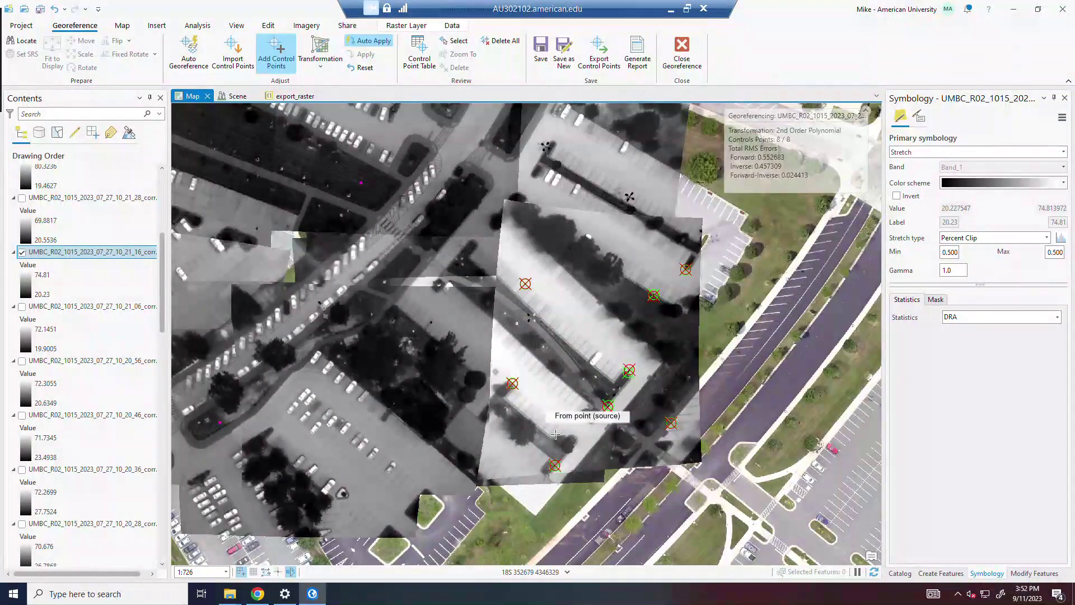
- Check the 2nd order fit by toggling the 10_21_16 layer's visibility, and switch the transformation back to 1st Order Polynomial (Affine)
scroll(581, 432, up, 3)
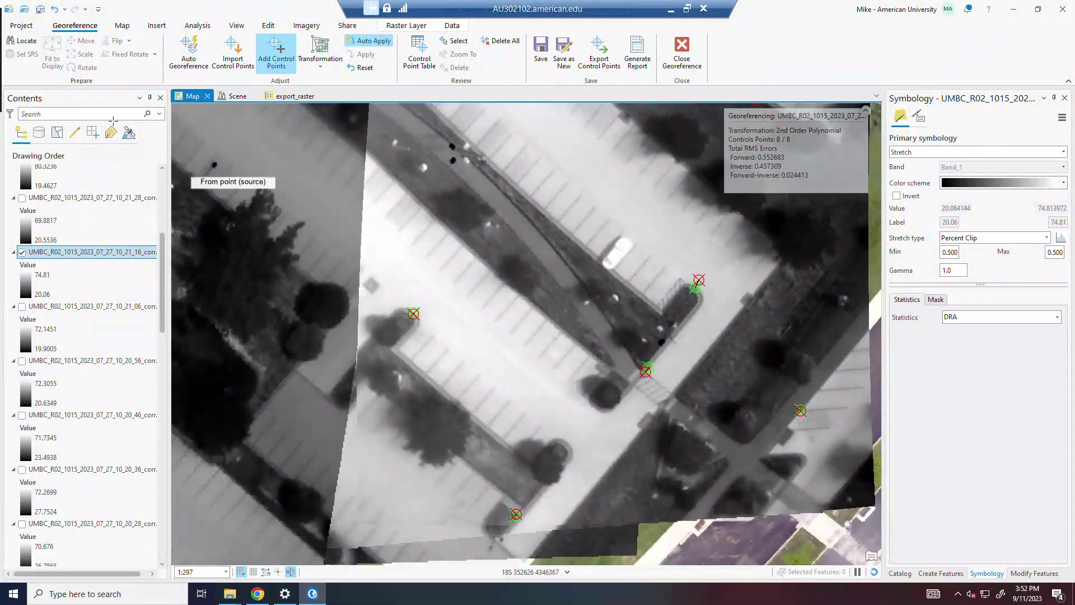
click(22, 252)
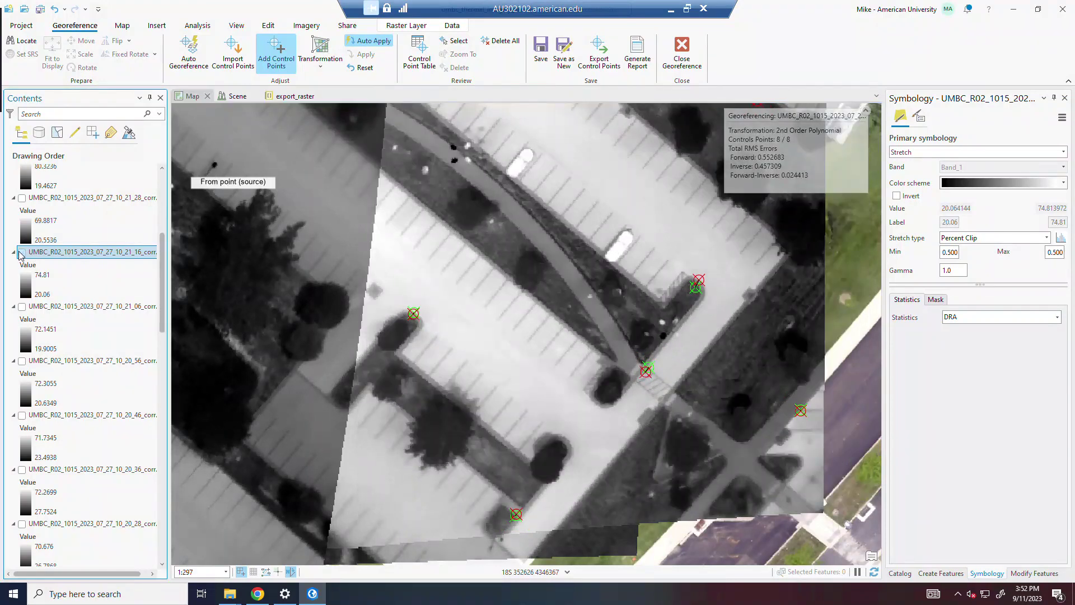
click(22, 252)
click(22, 252)
click(22, 252)
click(23, 252)
click(22, 253)
scroll(481, 255, down, 2)
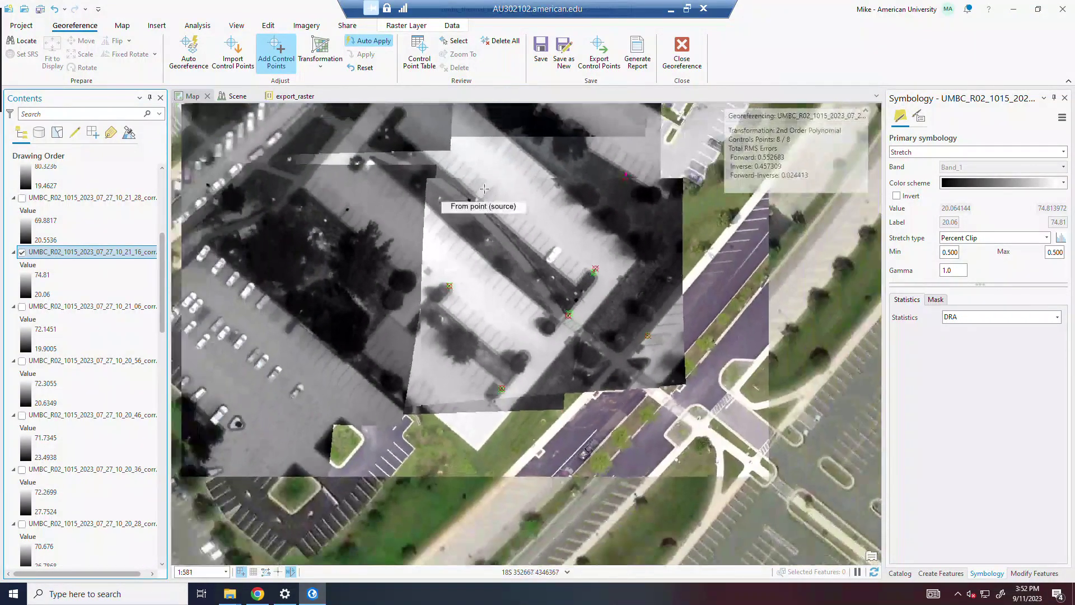
drag(480, 254, 470, 385)
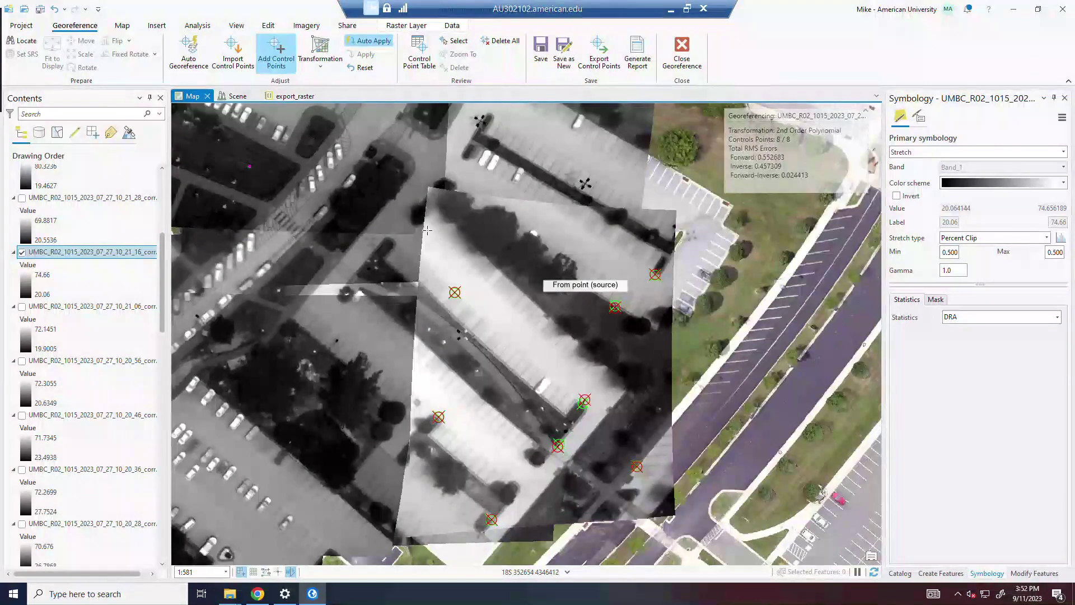
click(324, 70)
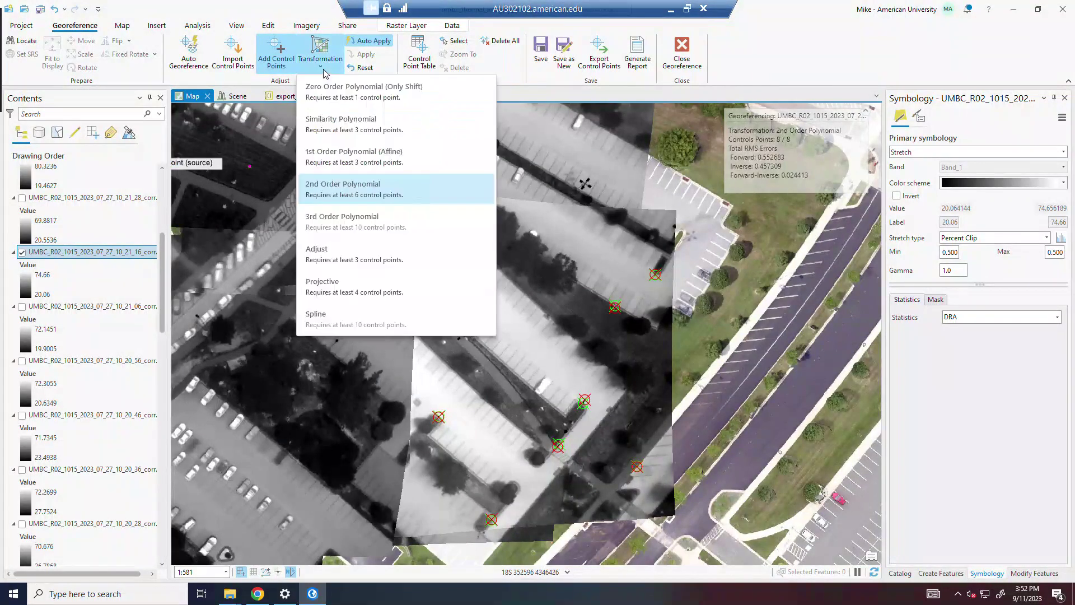
click(343, 156)
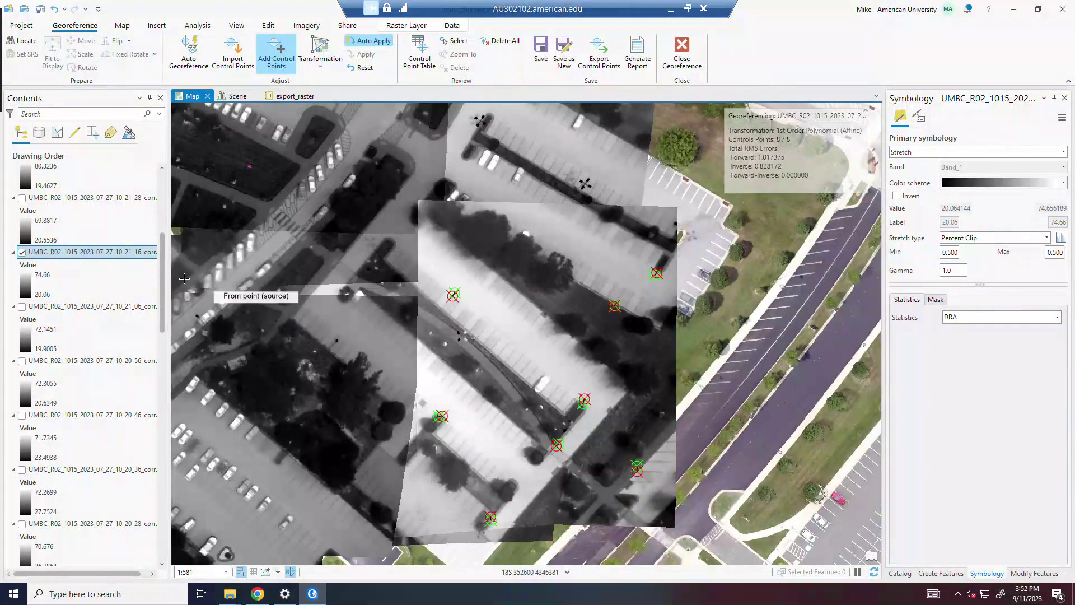
- Widen the layer list to show full names and copy the 10_21_16 thermal layer's name
drag(169, 296, 240, 297)
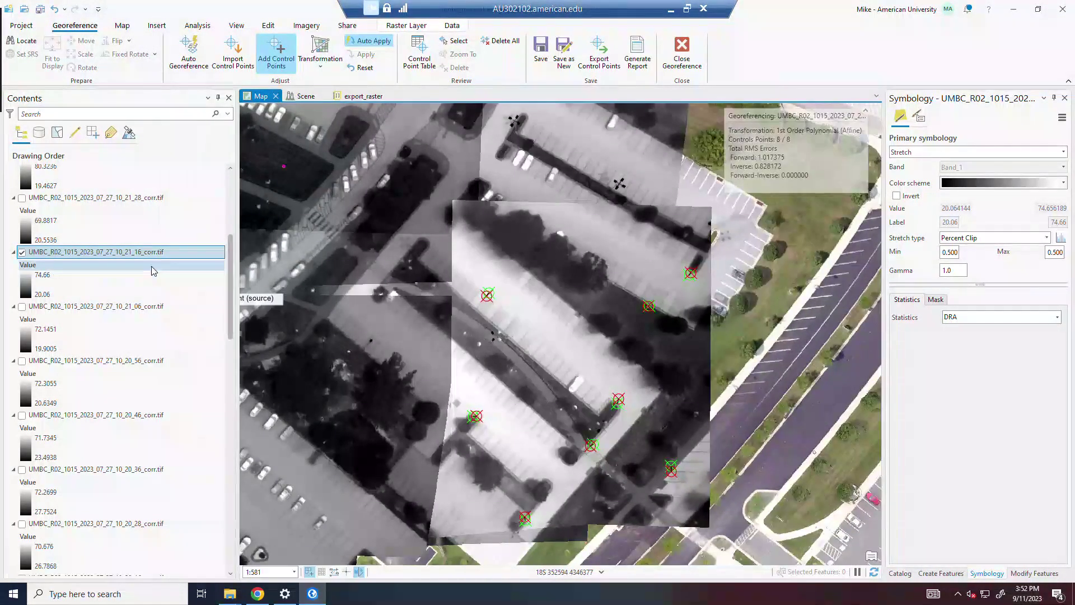
click(155, 253)
key(ctrl+c)
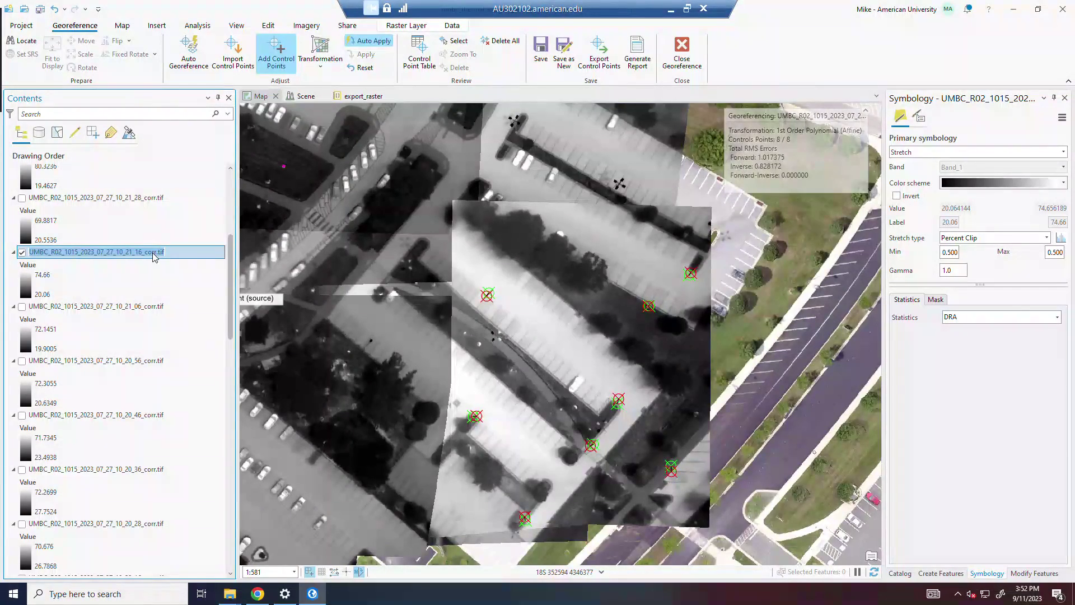
click(103, 306)
- Switch to the XTR processing Log in Google Sheets and enter the processor's initials and UMBC_R02_1015_2023_07_27_10_21_16_corr.tif in the 7/27/2023 round 2 Notes cell
key(alt+Tab)
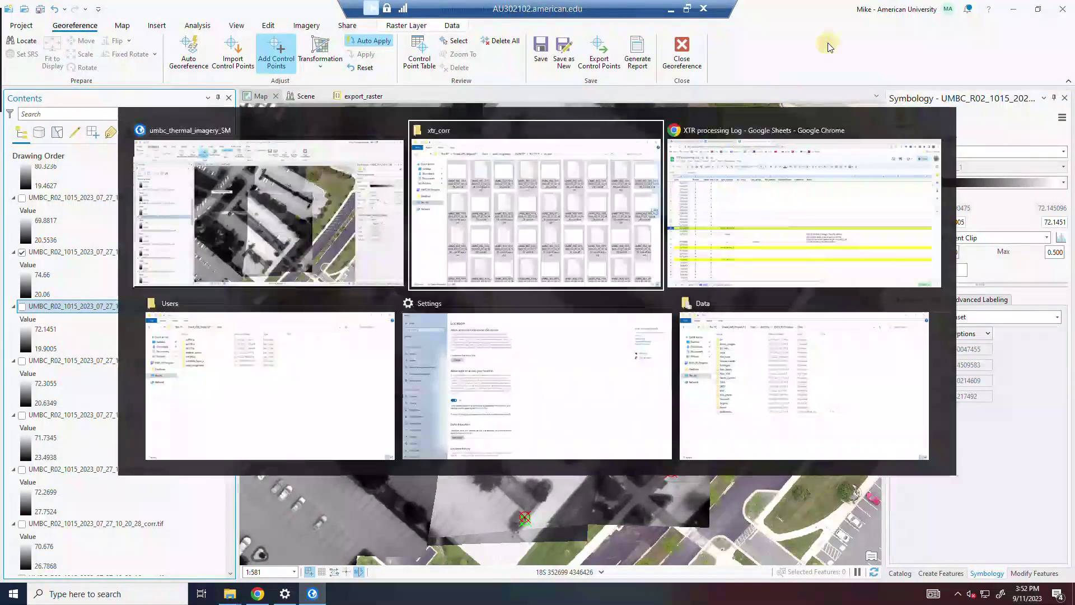
click(677, 263)
click(593, 349)
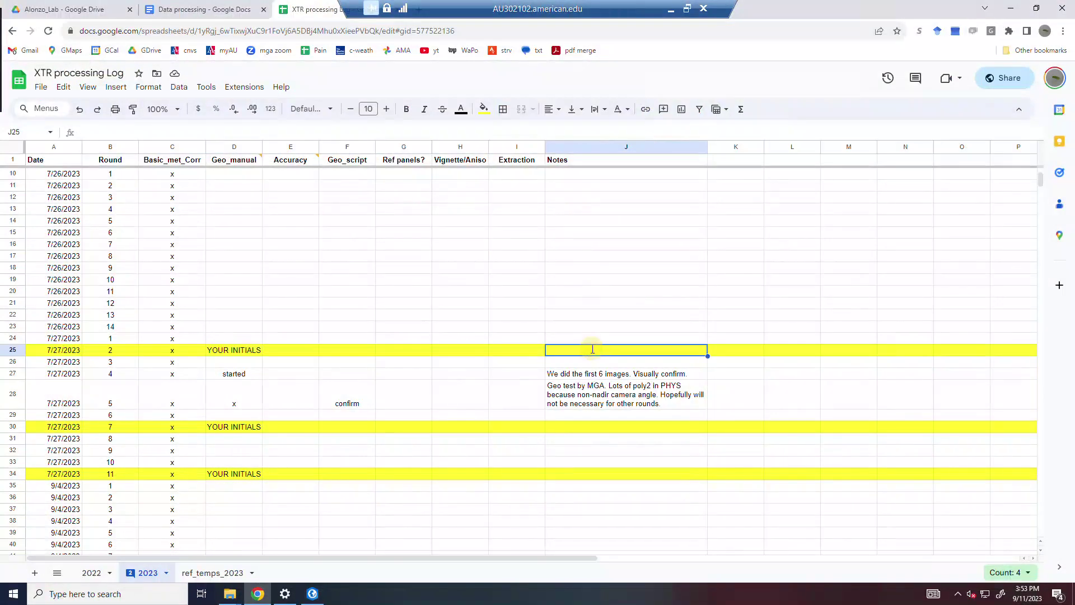
double_click(593, 349)
text(Tough)
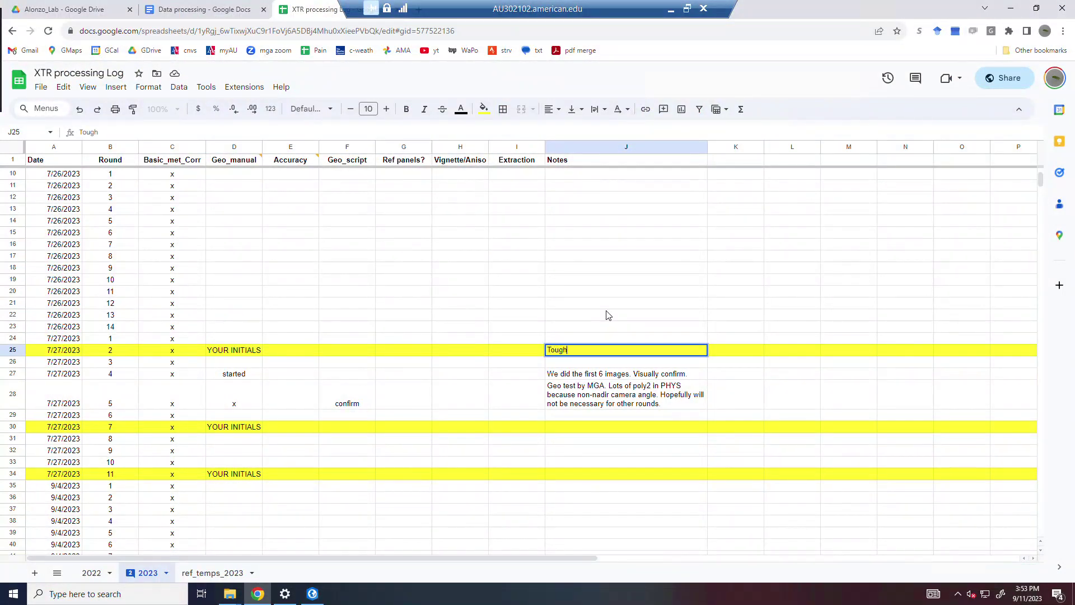
key(BackSpace)
key(BackSpace)
key(BackSpace)
text(MGA:)
key(ctrl+v)
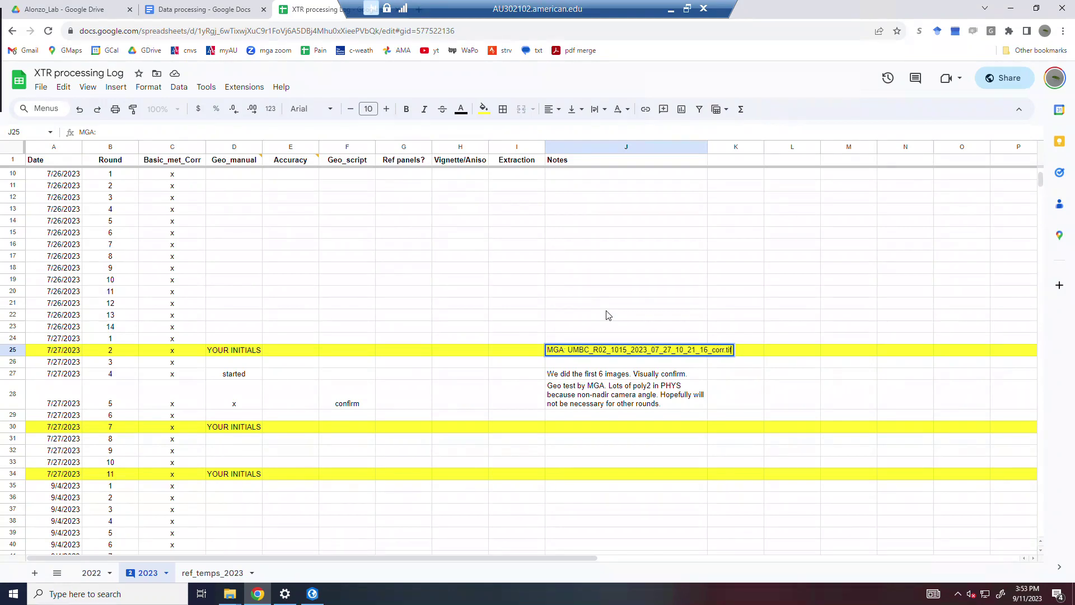
key(Return)
click(654, 280)
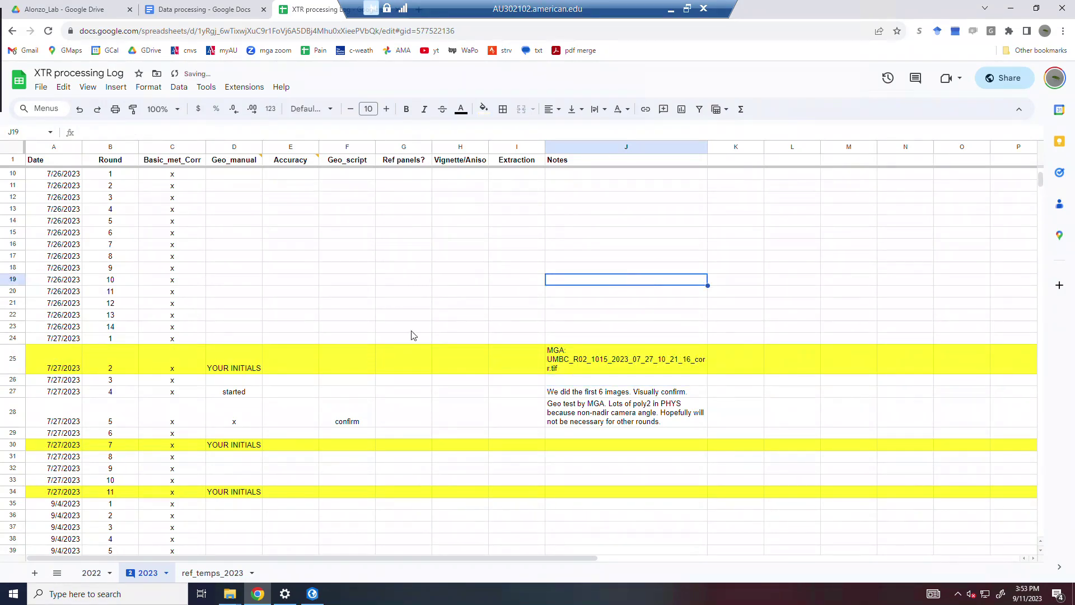
click(397, 339)
- Return to ArcGIS Pro, check the forward RMS error, save the 10_21_16 georeferencing and close the georeferencing session
key(alt+Tab)
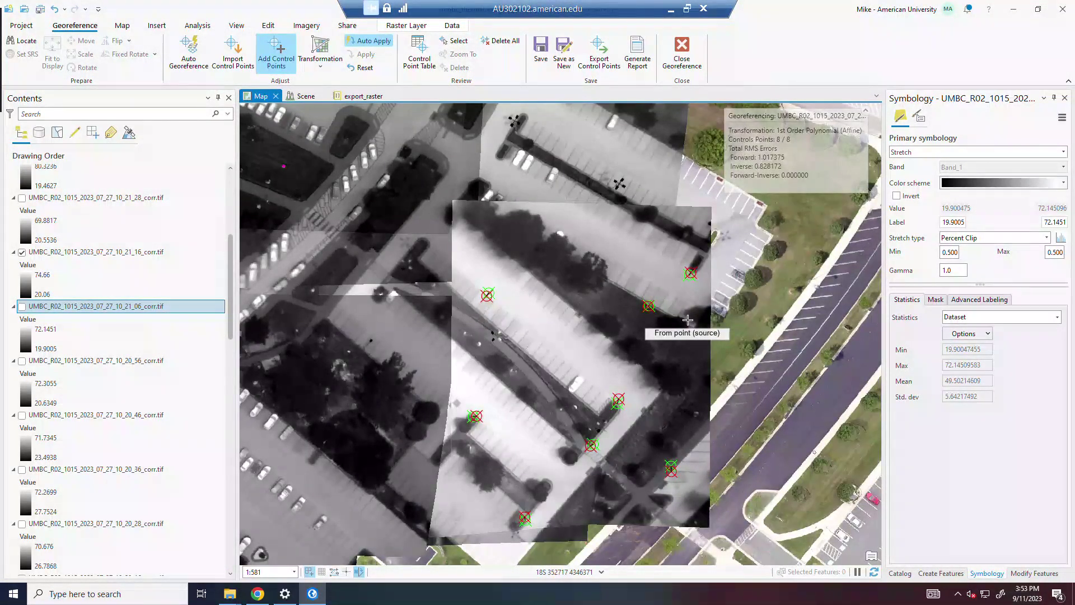
double_click(759, 159)
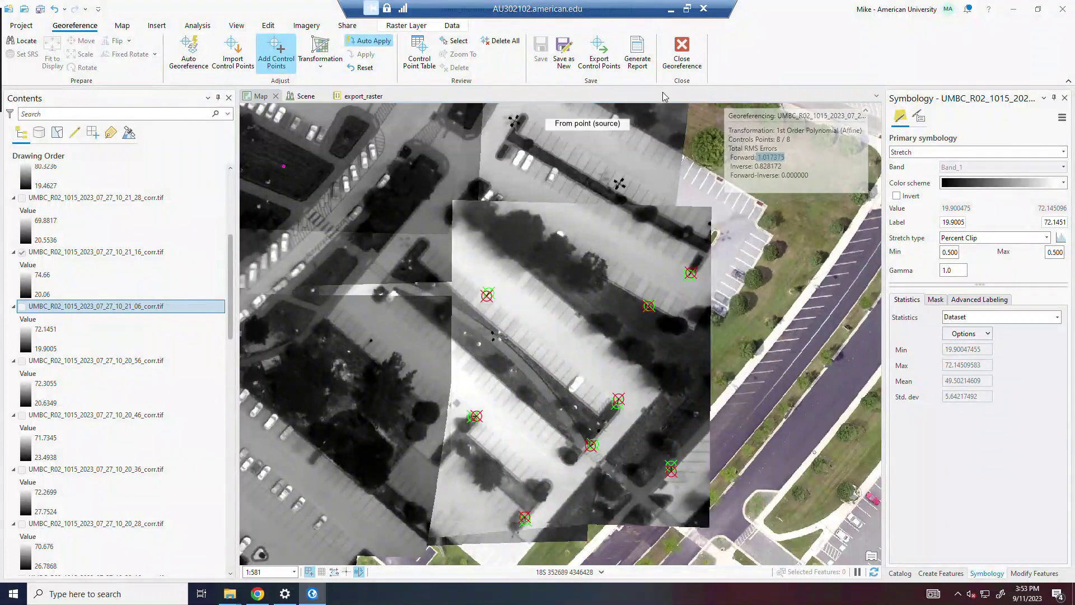
click(682, 51)
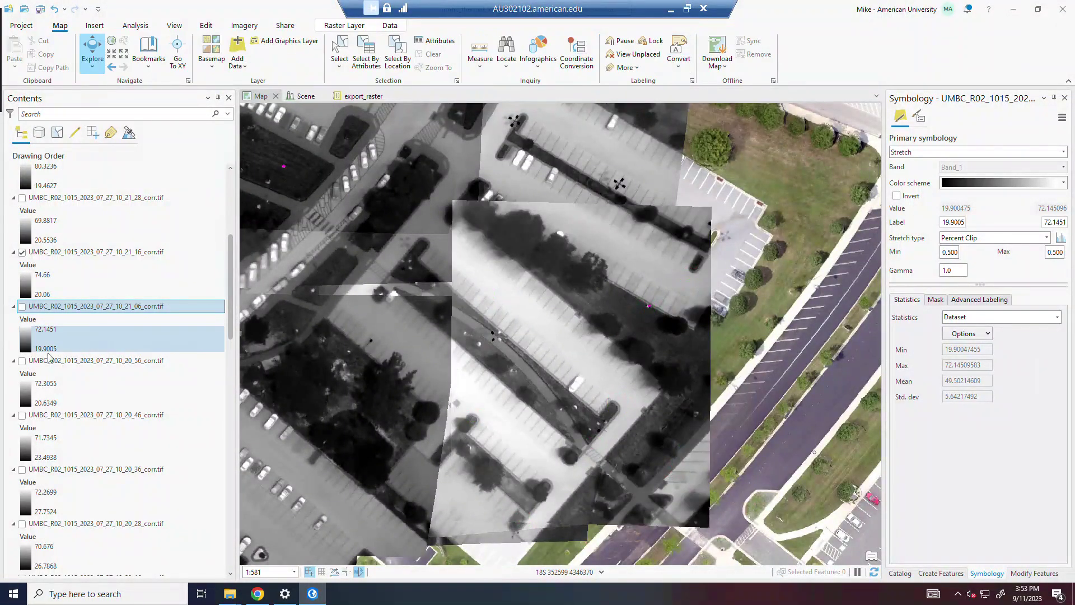
- Select all thermal layers from 10_22_34 through 10_21_06 and view the available layer actions, including Remove, without applying any
drag(233, 250, 230, 185)
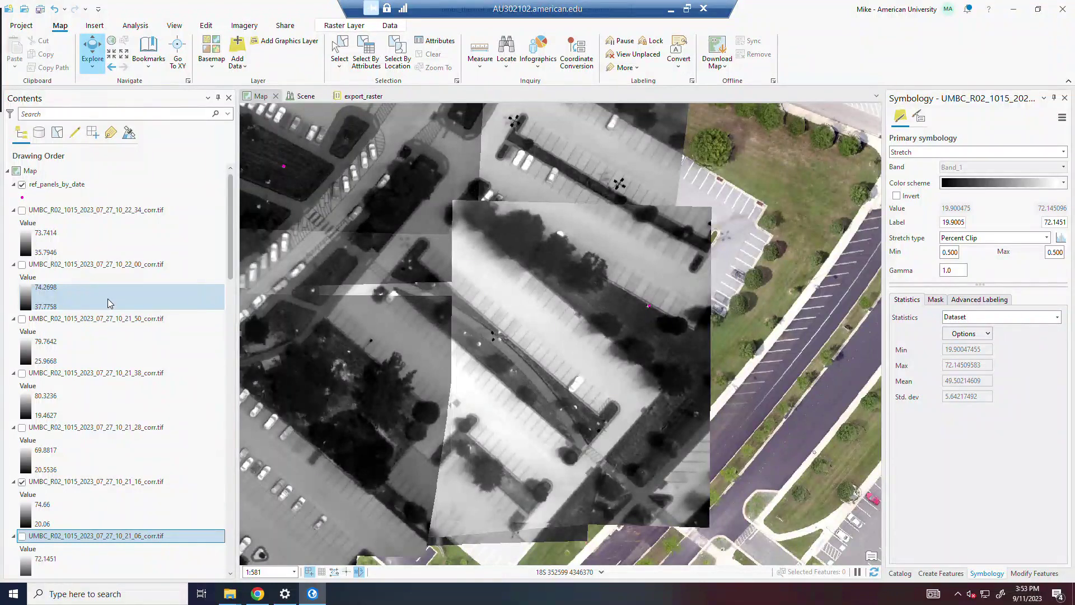
click(137, 215)
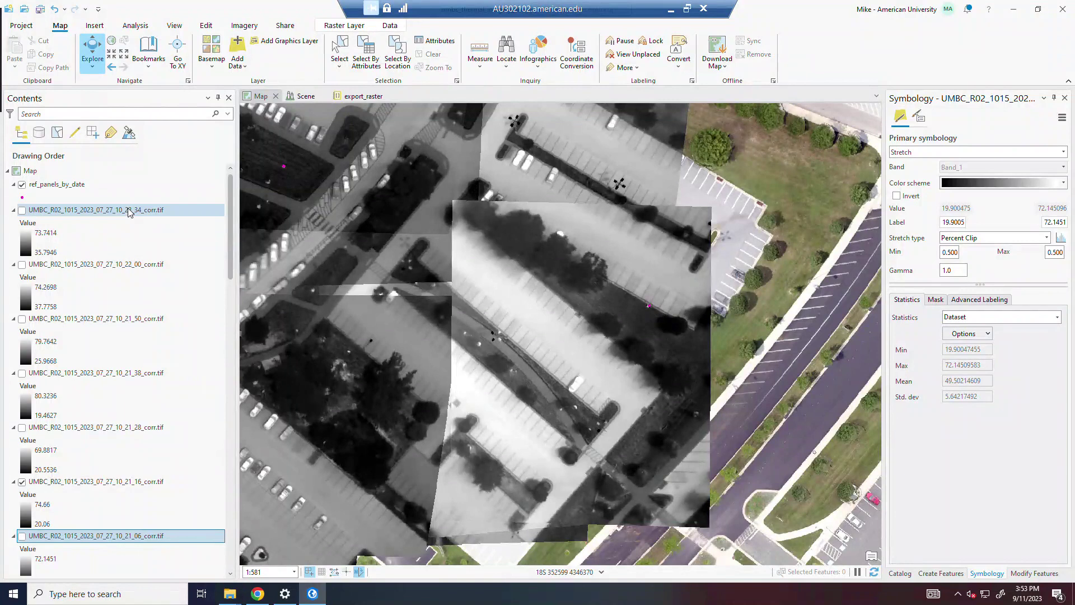
shift+click(111, 535)
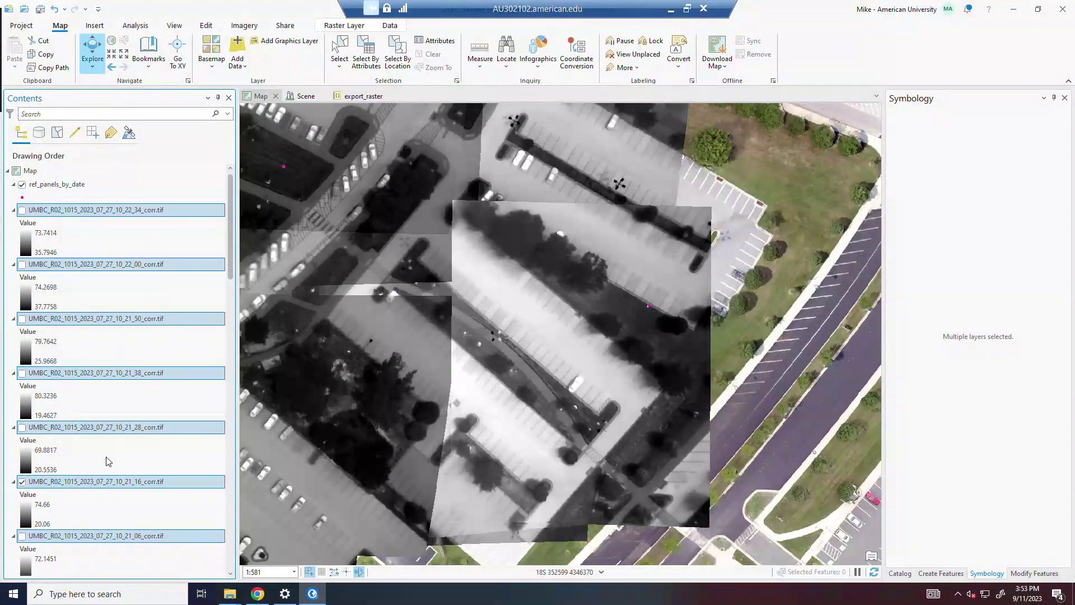
right_click(119, 535)
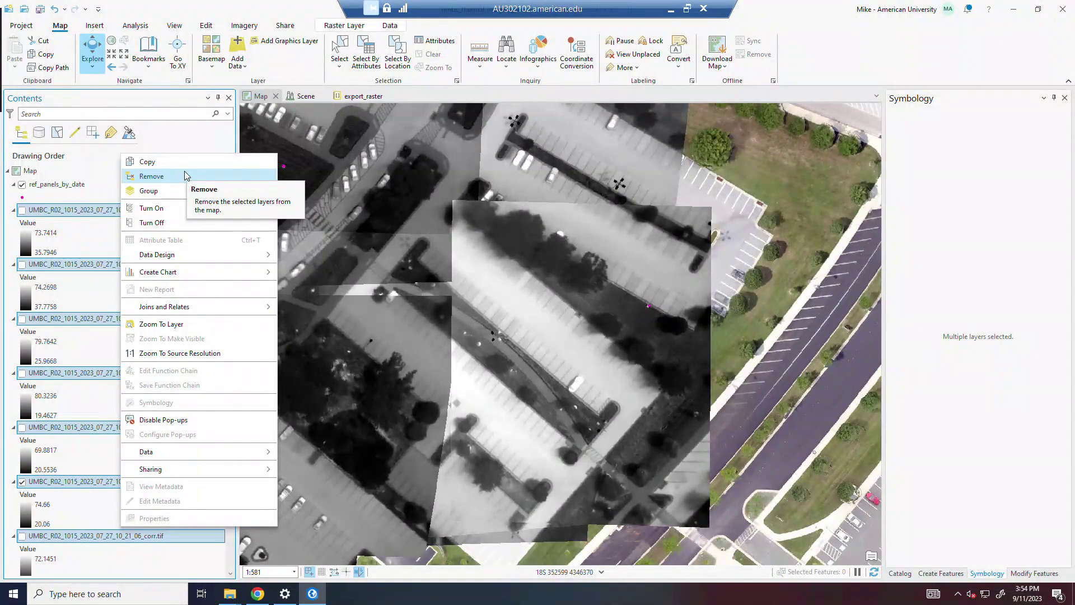
click(229, 5)
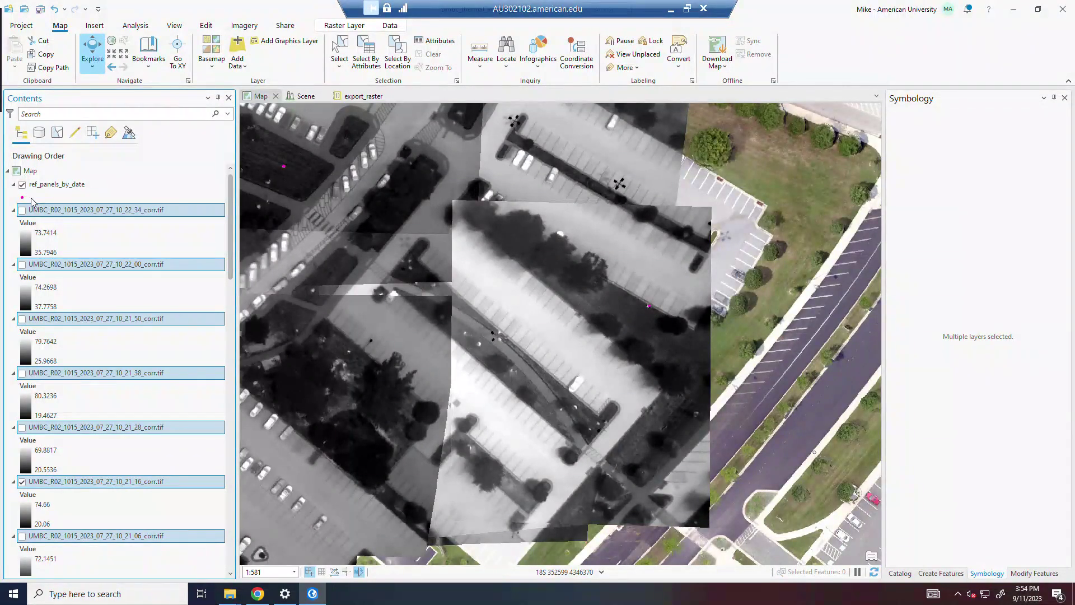
- Switch to the XTR processing Log in Google Sheets and review the 7/27/2023 rounds from round 2 through 10 and their Notes column
click(1014, 9)
click(235, 305)
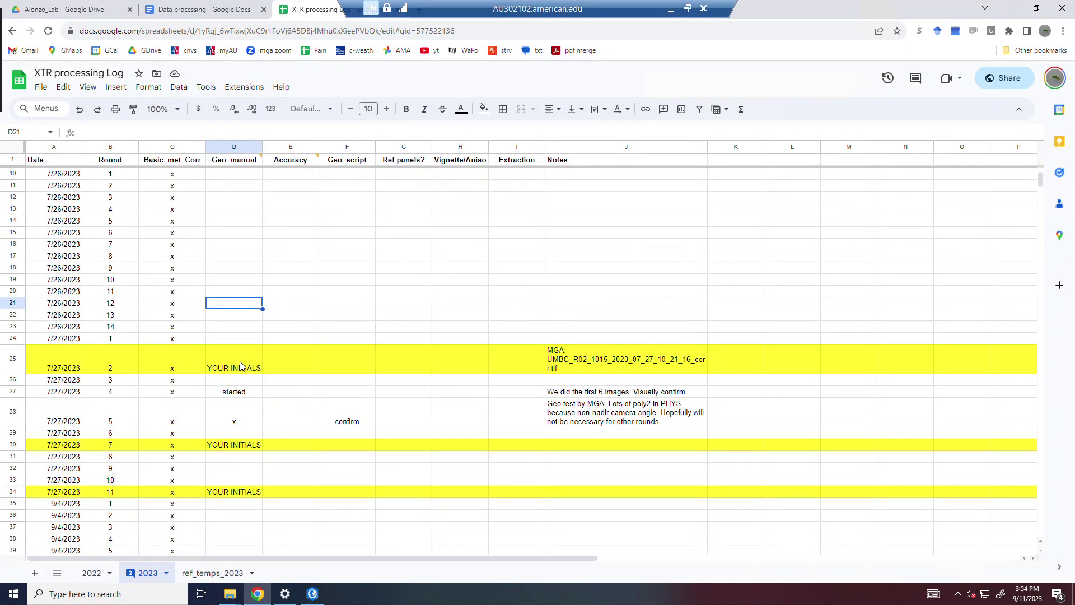
scroll(238, 366, down, 3)
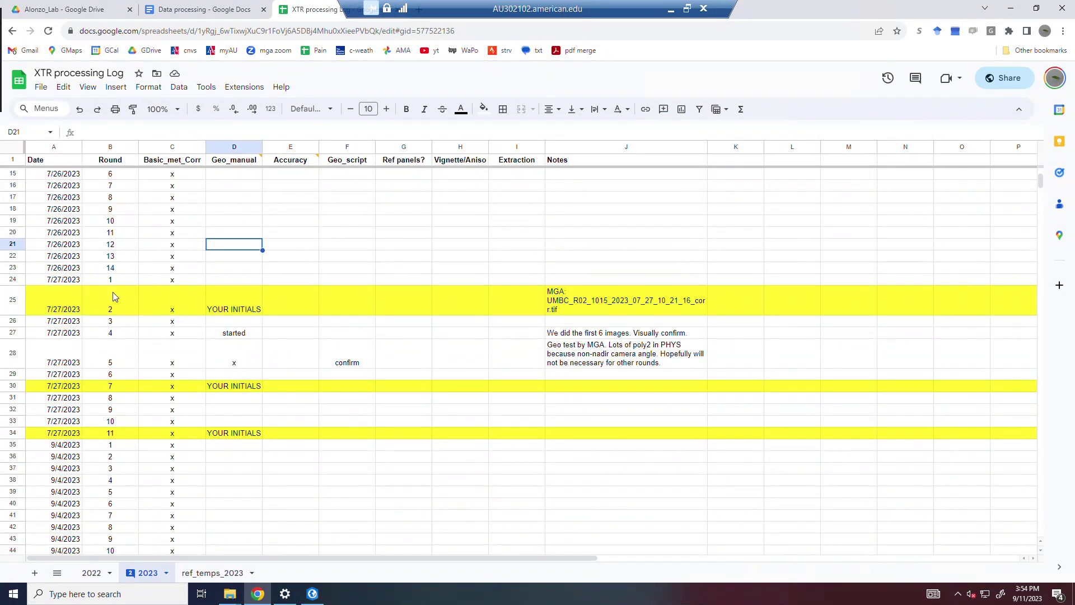
drag(58, 294, 58, 421)
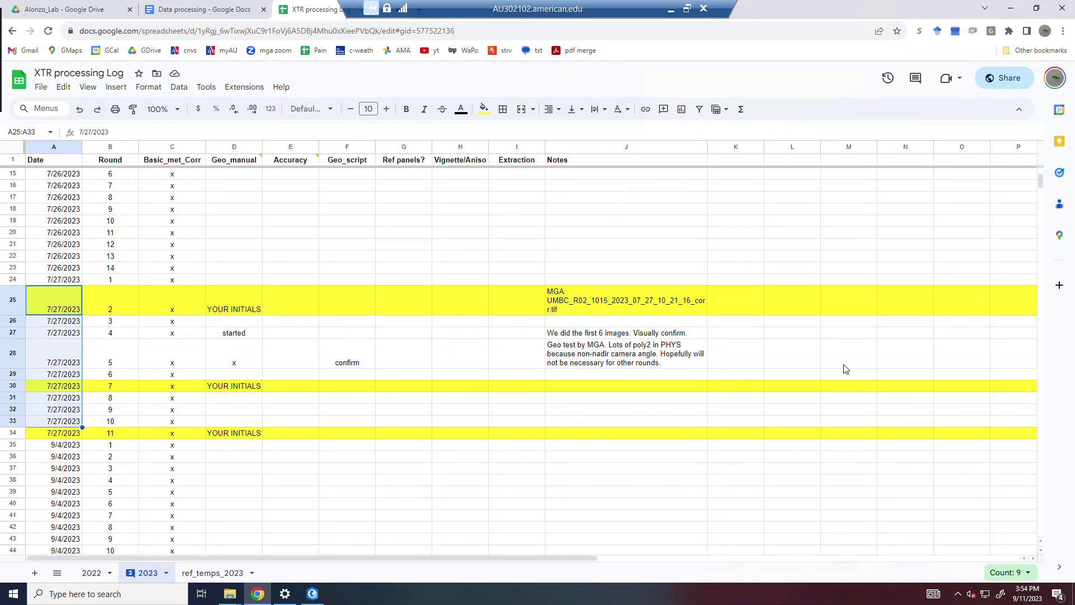
click(559, 424)
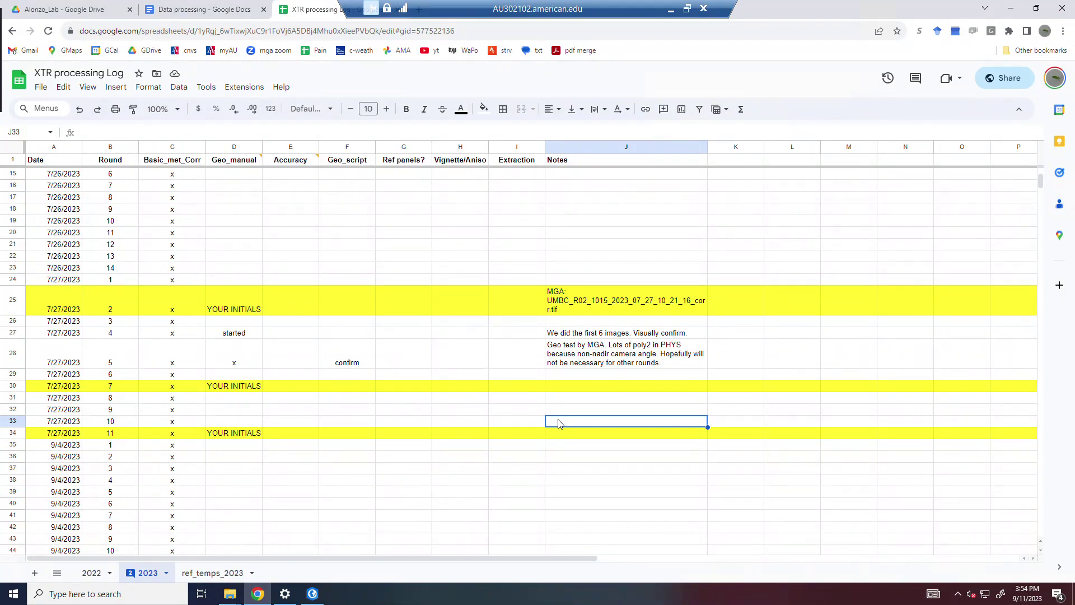
- Return to ArcGIS Pro and examine how the georeferenced thermal images over the parking lots line up with the ref_panels_by_date points
click(370, 359)
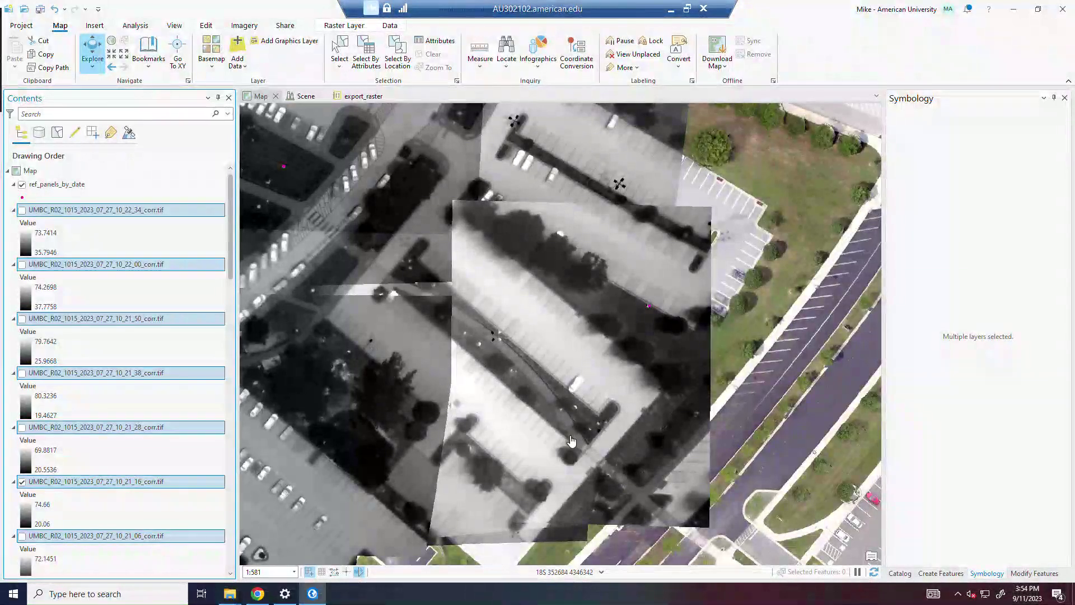
drag(631, 349, 727, 403)
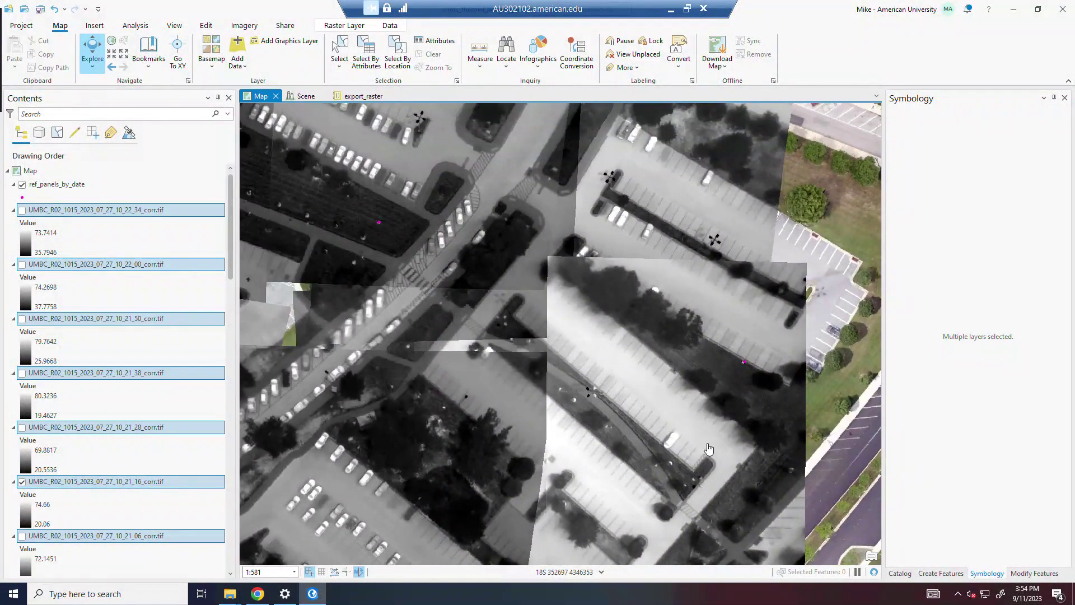
scroll(705, 412, down, 3)
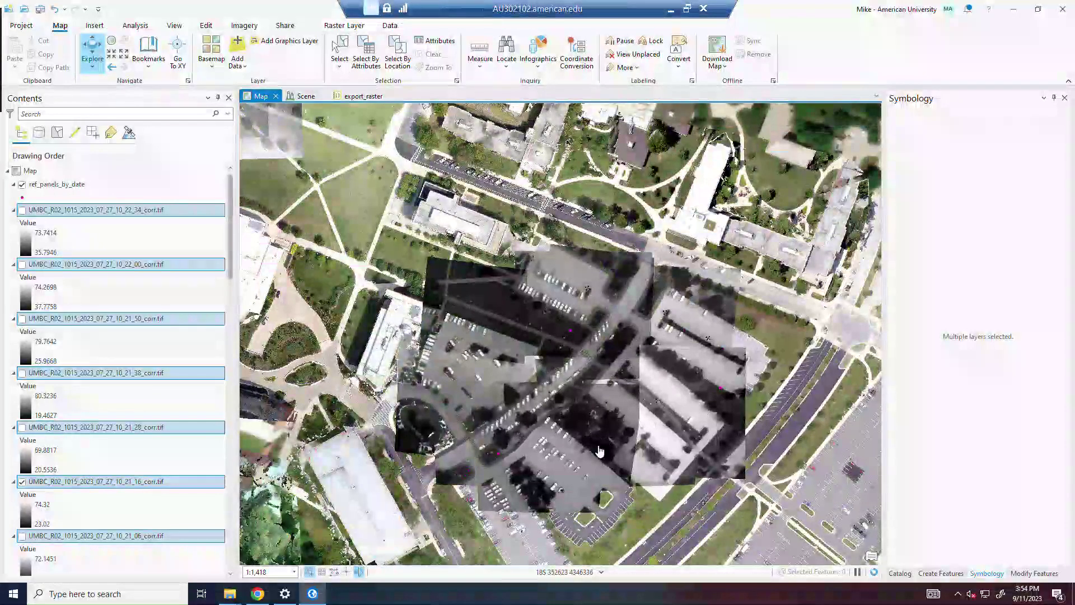
drag(604, 443, 607, 405)
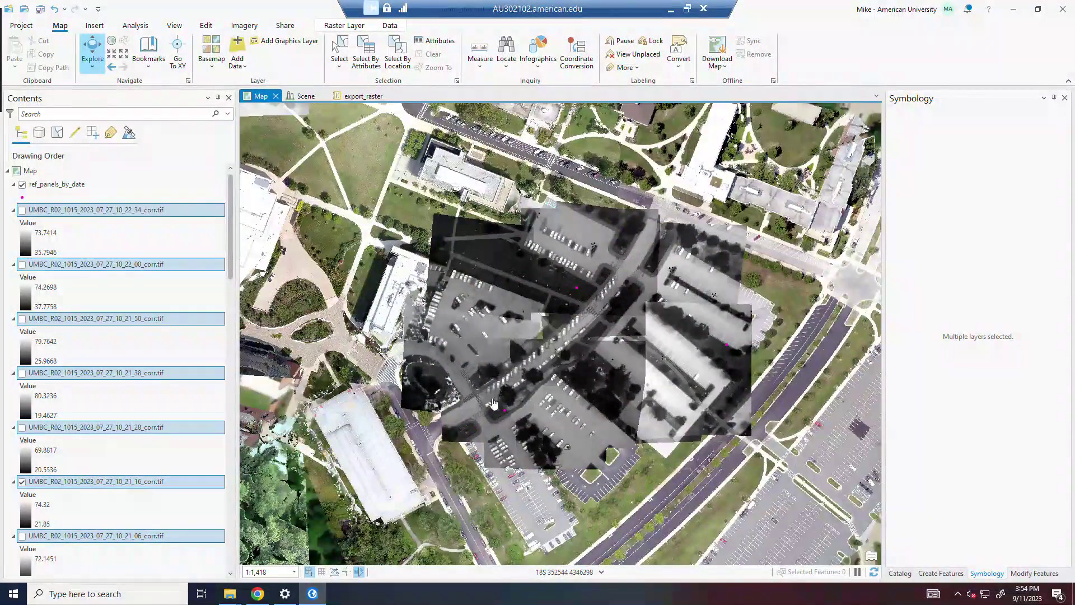
scroll(506, 424, up, 5)
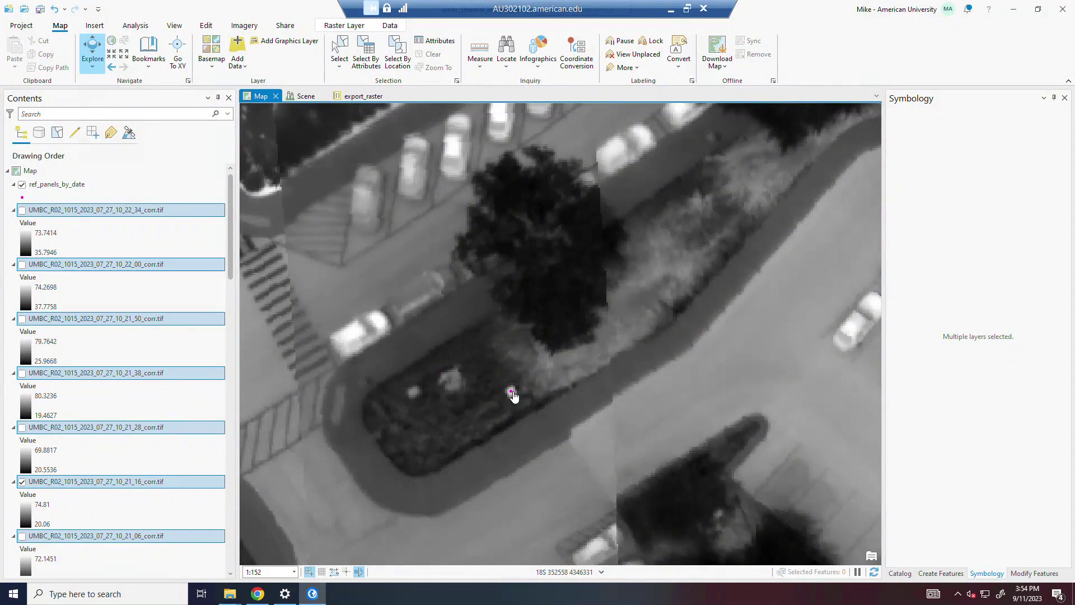
scroll(538, 388, down, 4)
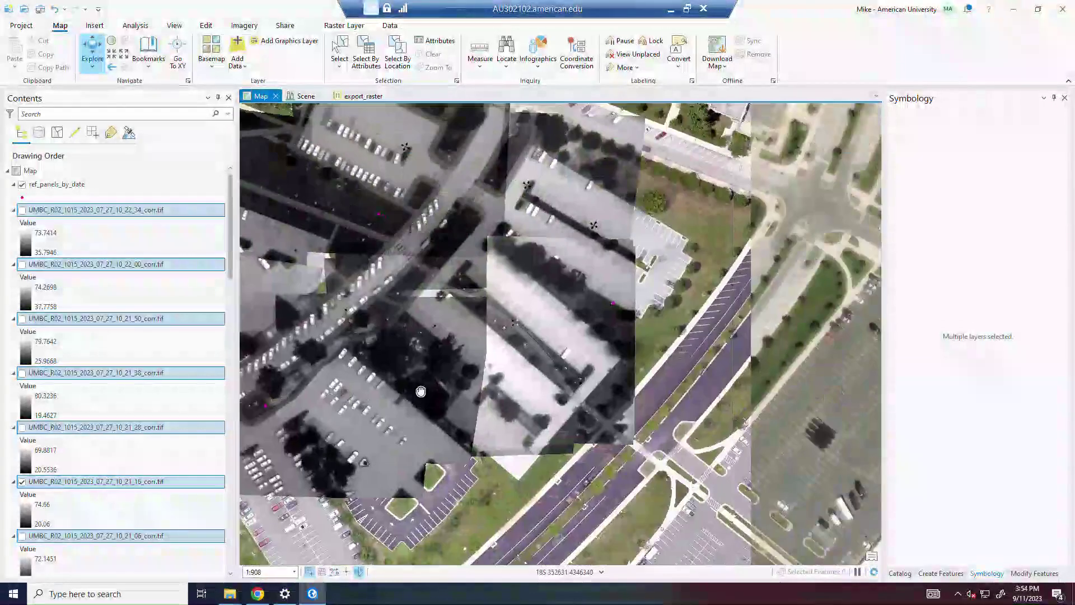
scroll(590, 298, up, 3)
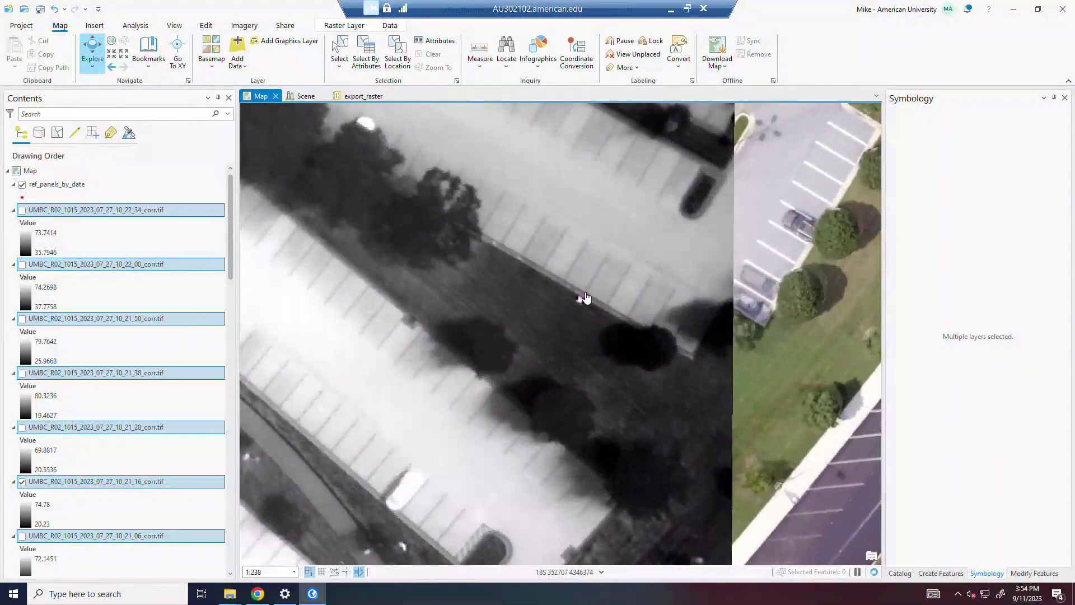
scroll(584, 291, up, 1)
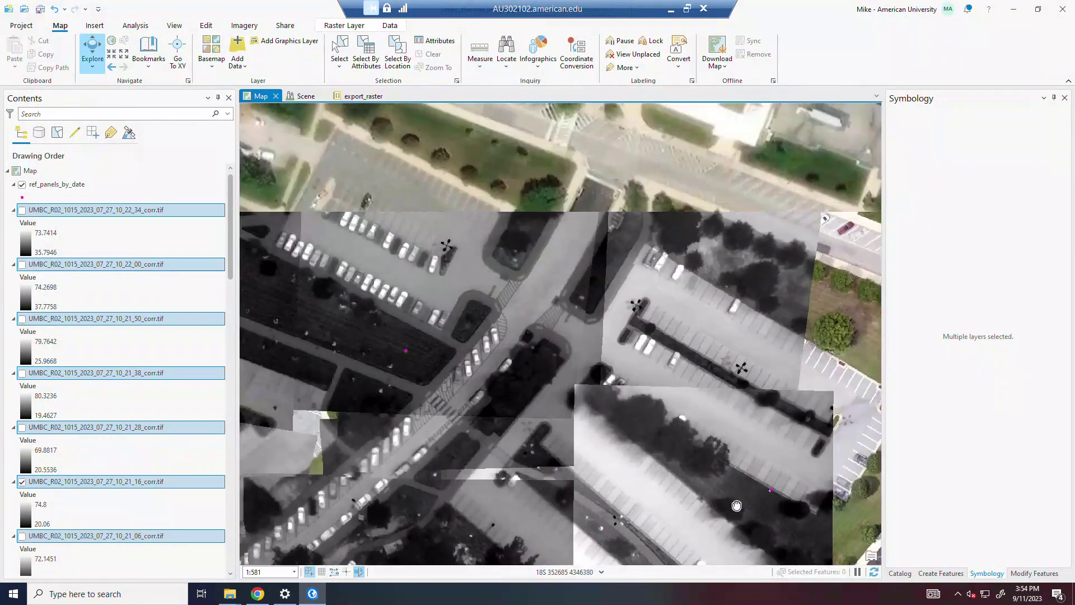
scroll(498, 417, up, 2)
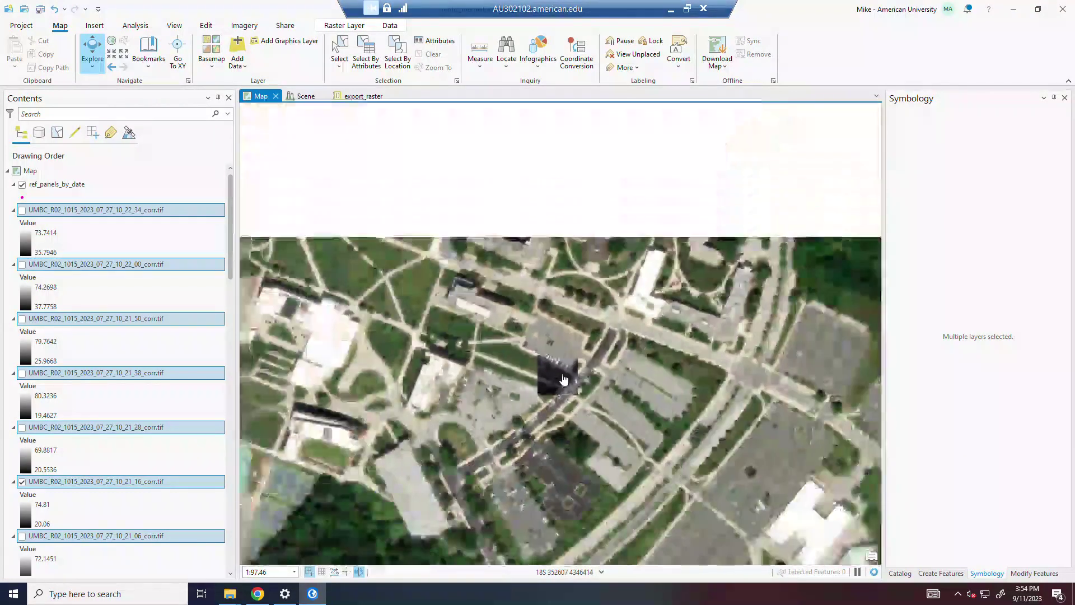
- Examine the thermal images' alignment with the reference panel points around the campus lawns and the round courtyard among the northern buildings
scroll(564, 380, down, 10)
scroll(403, 276, up, 2)
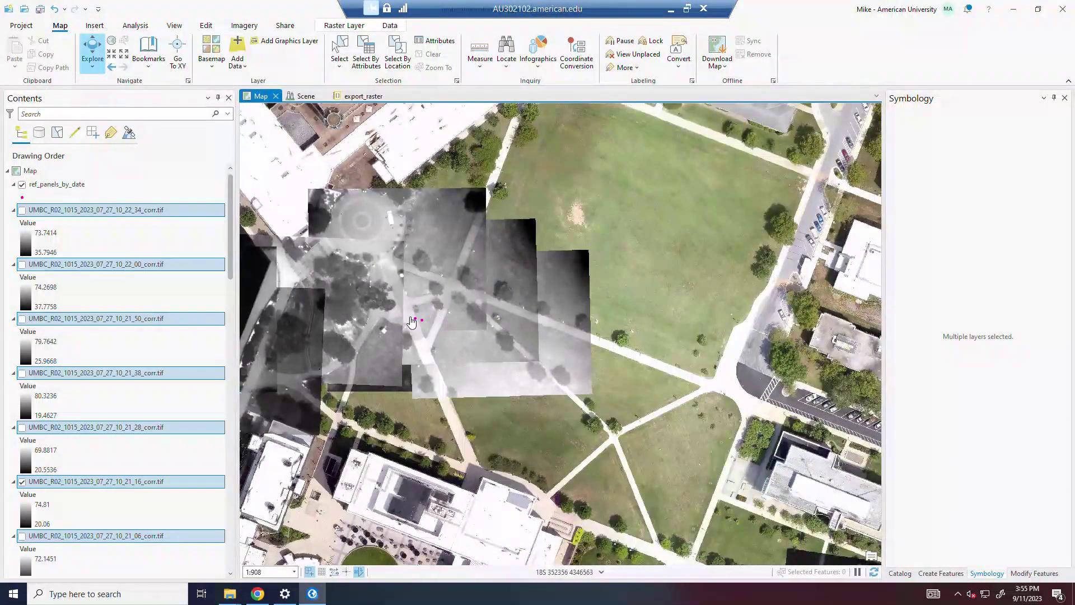
scroll(391, 320, up, 5)
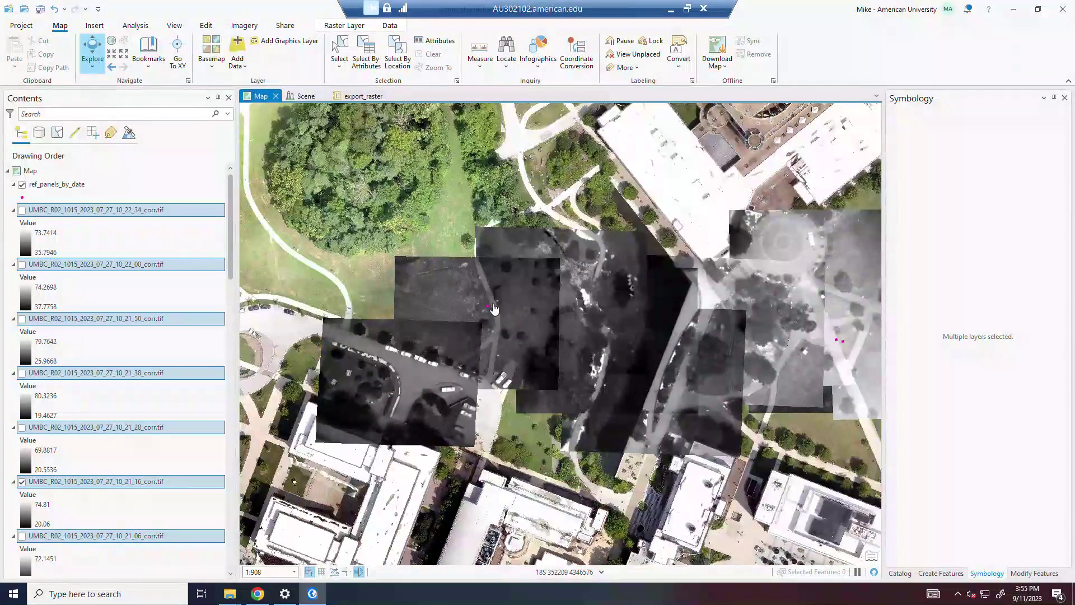
scroll(532, 305, down, 2)
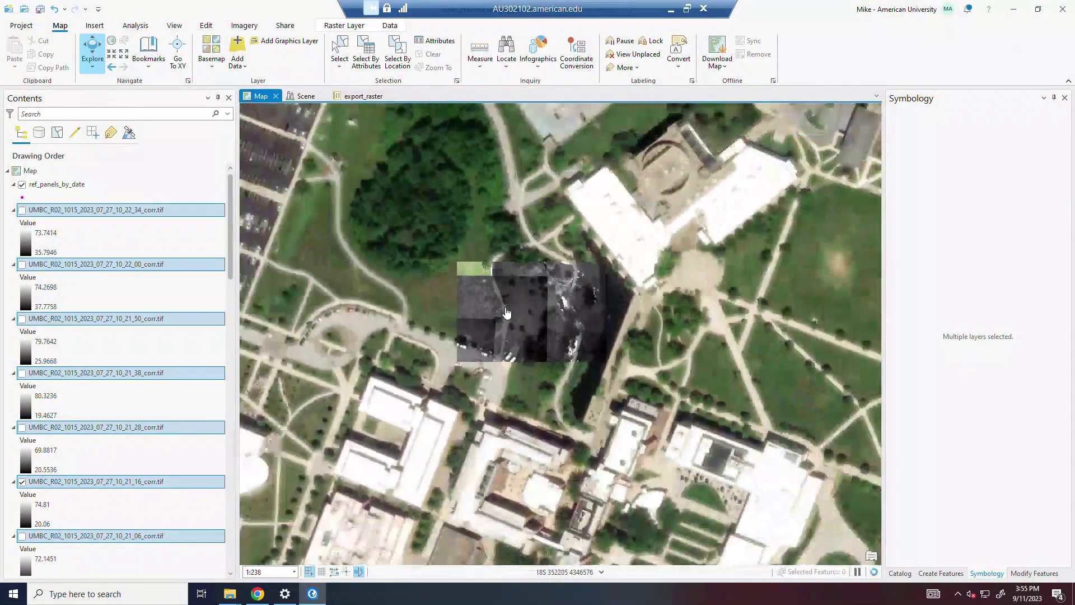
drag(731, 271, 423, 507)
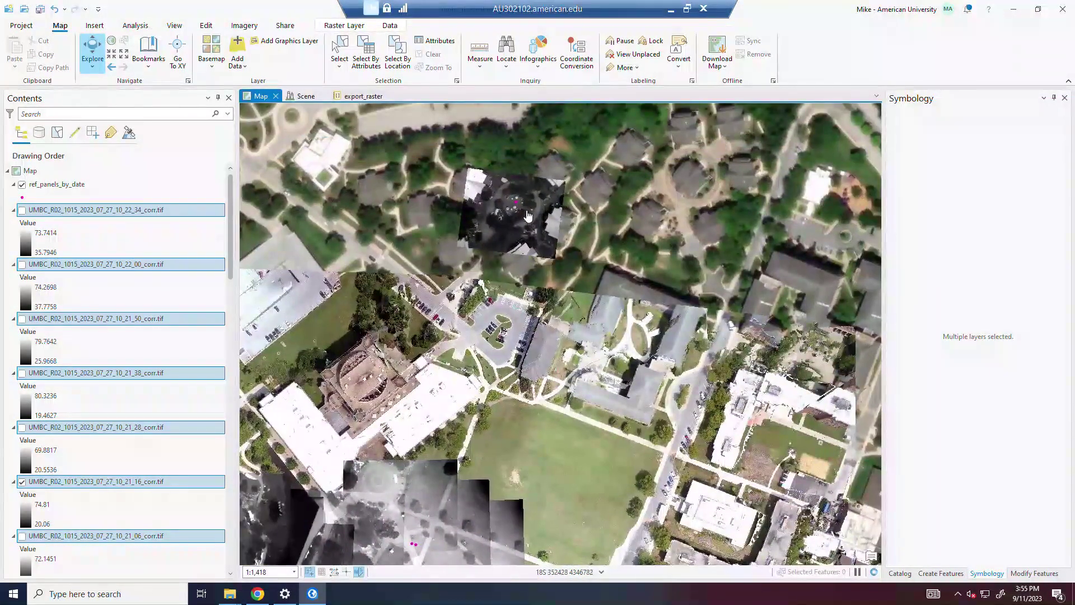
scroll(519, 195, up, 4)
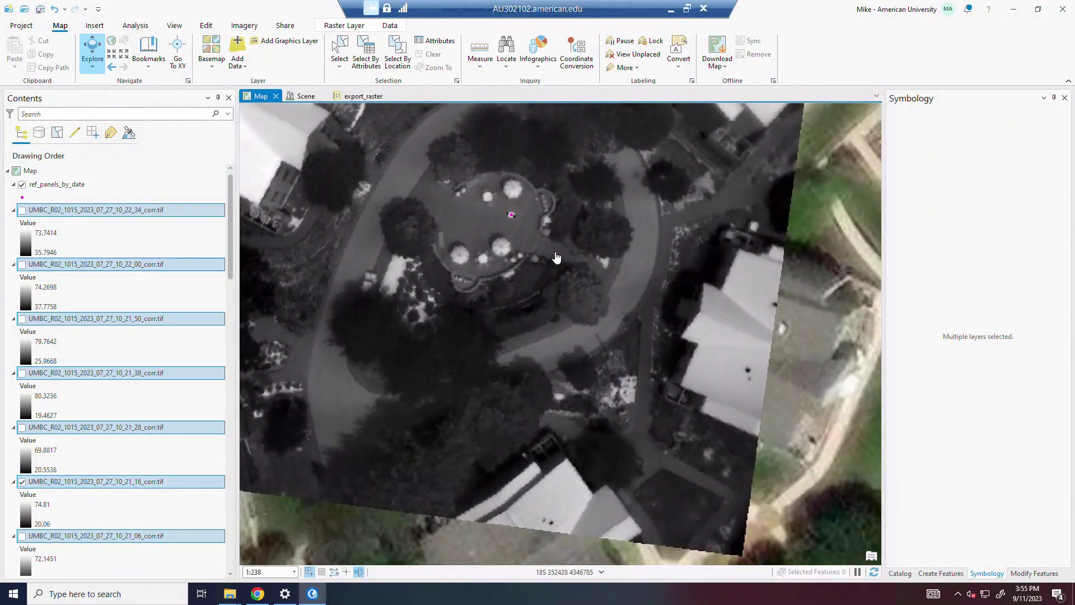
scroll(507, 203, up, 3)
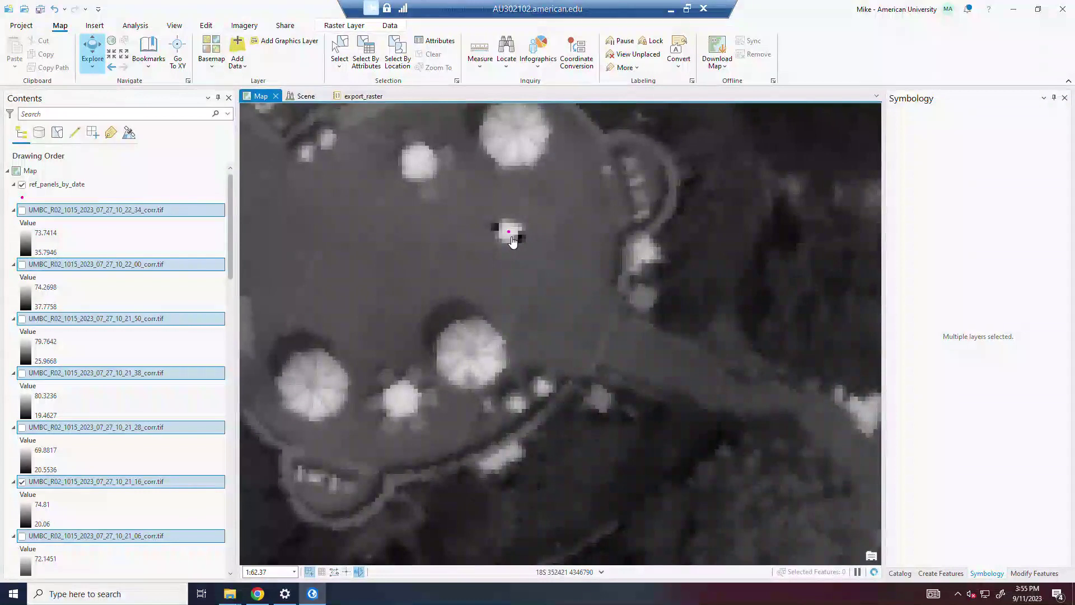
scroll(554, 237, down, 6)
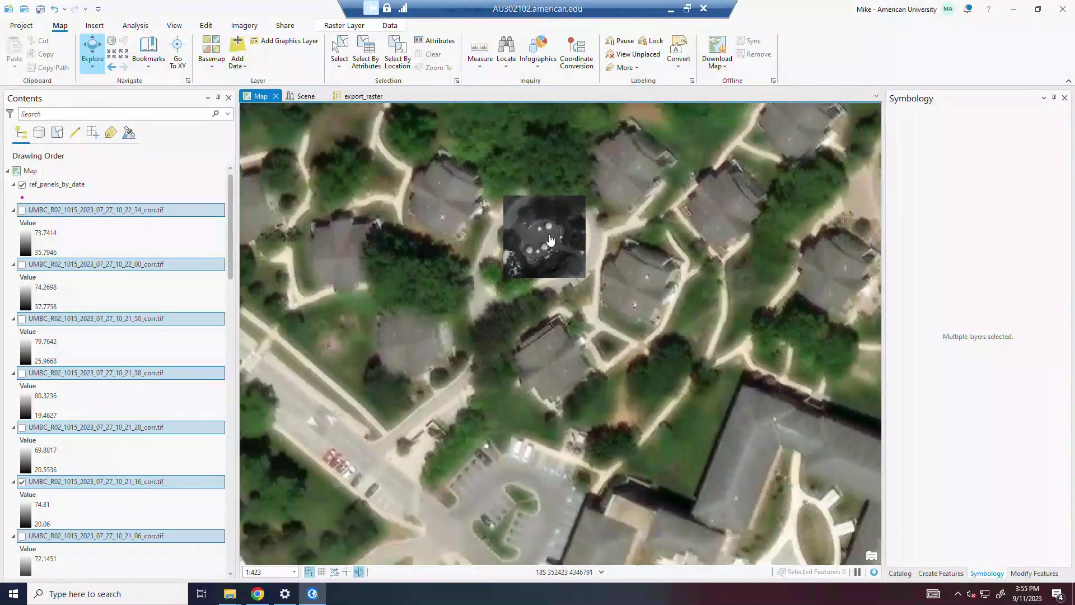